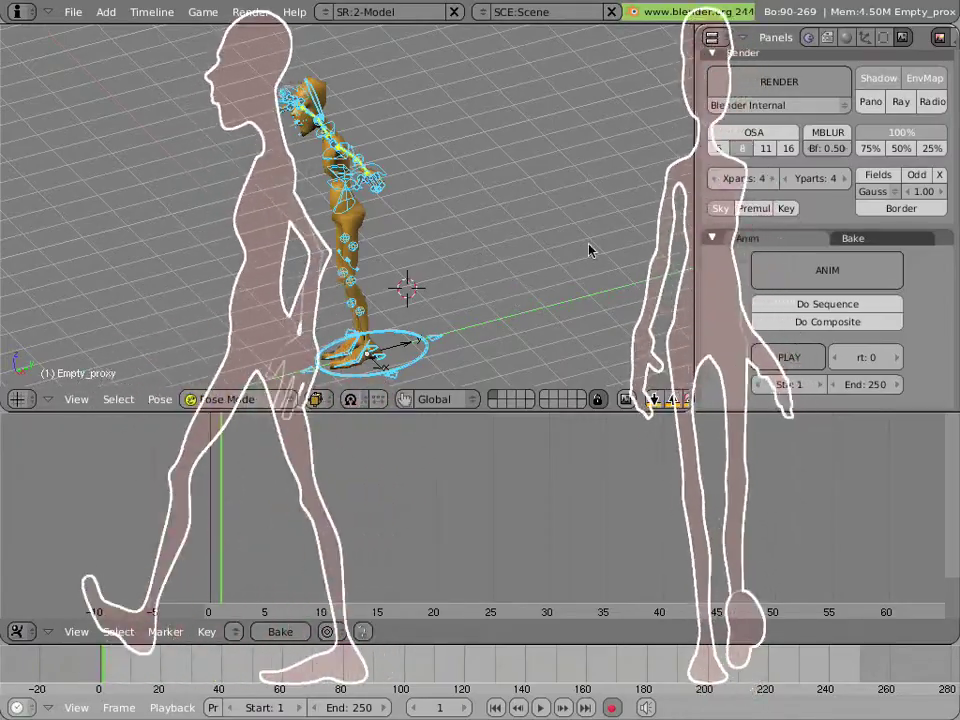
Step: Save the scene as tutorial3.blend instead of tutorial2.blend, confirming the overwrite
click(70, 15)
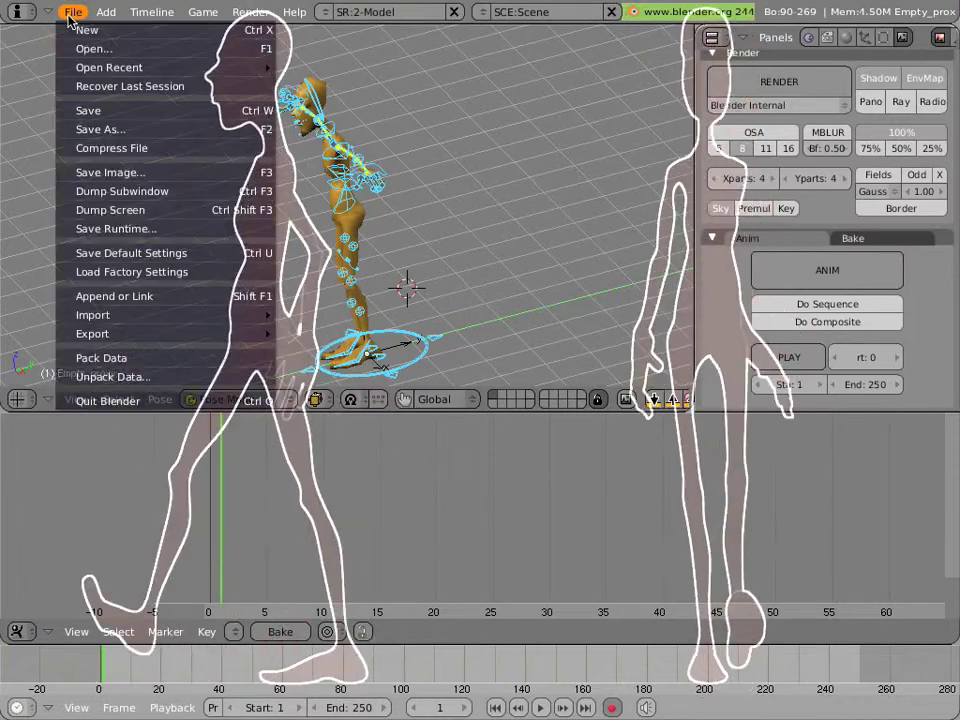
click(96, 129)
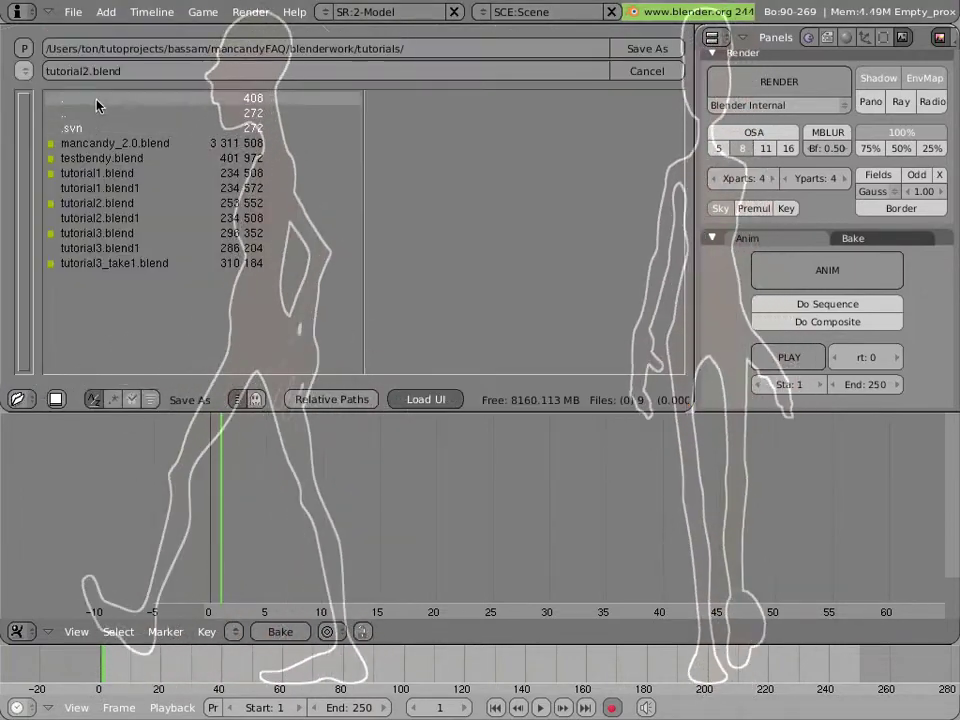
click(86, 72)
click(89, 73)
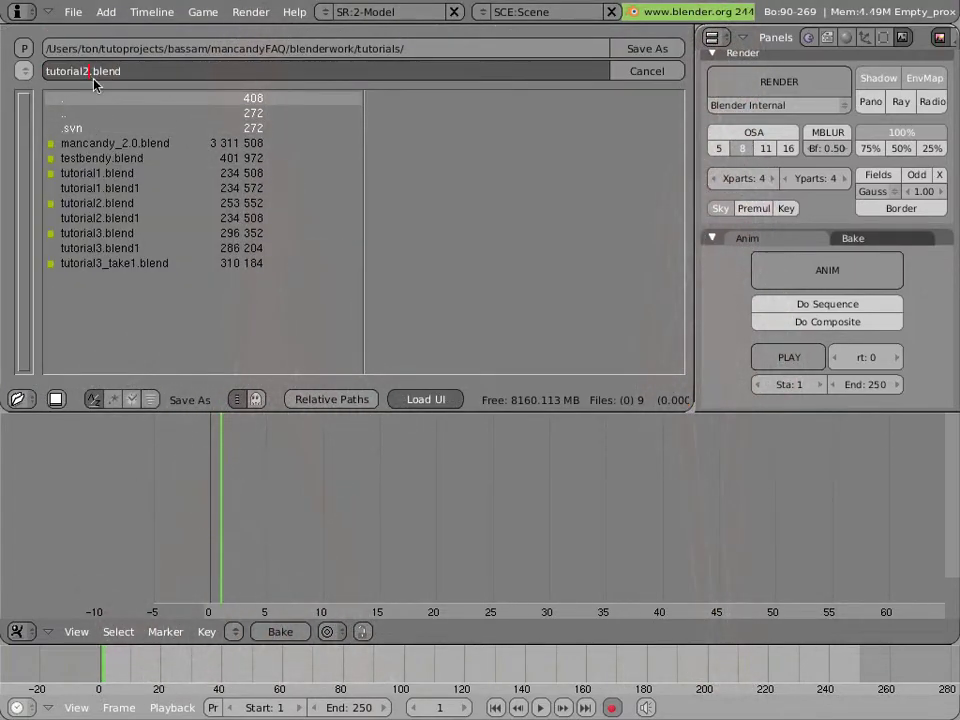
key(BackSpace)
text(3)
key(Return)
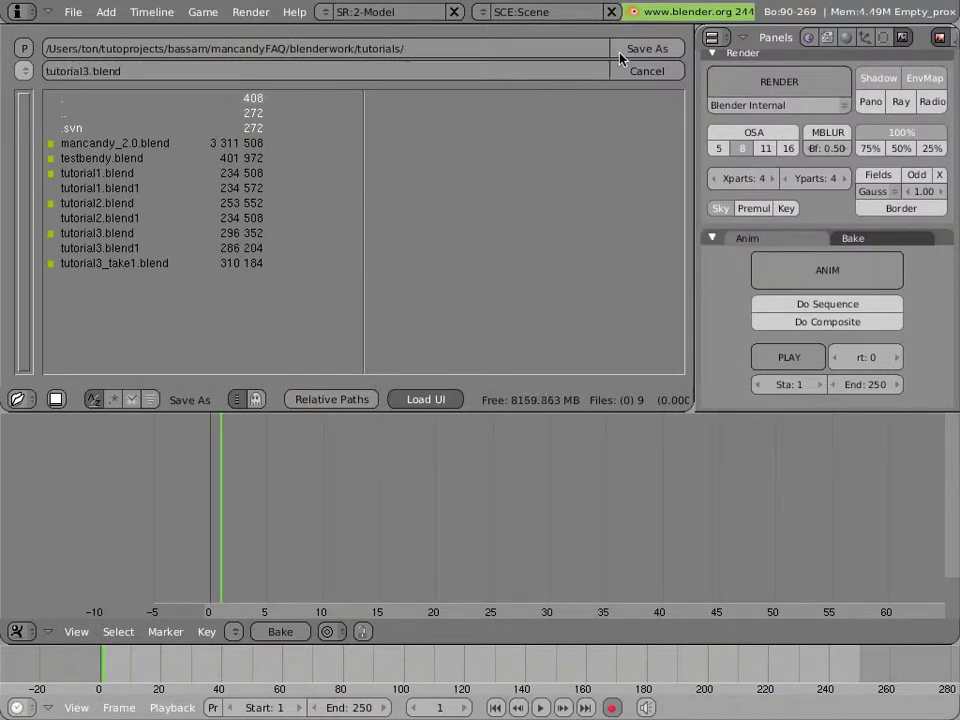
click(620, 56)
click(620, 56)
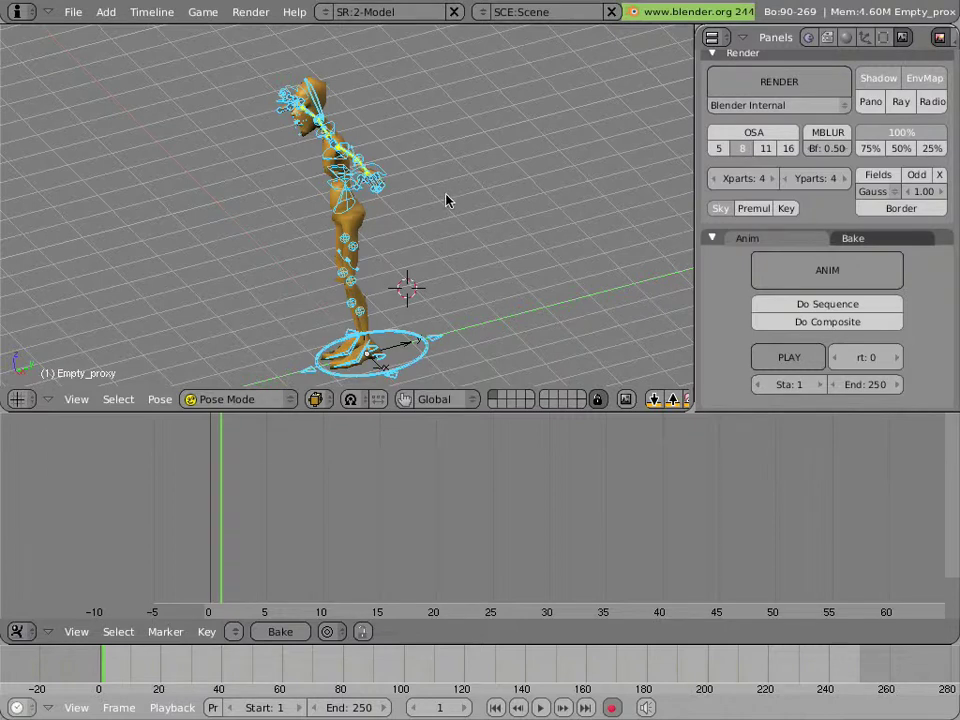
Step: Orbit the rig, then view it from the side, front, top, right, back and bottom
middle_drag(447, 201, 268, 208)
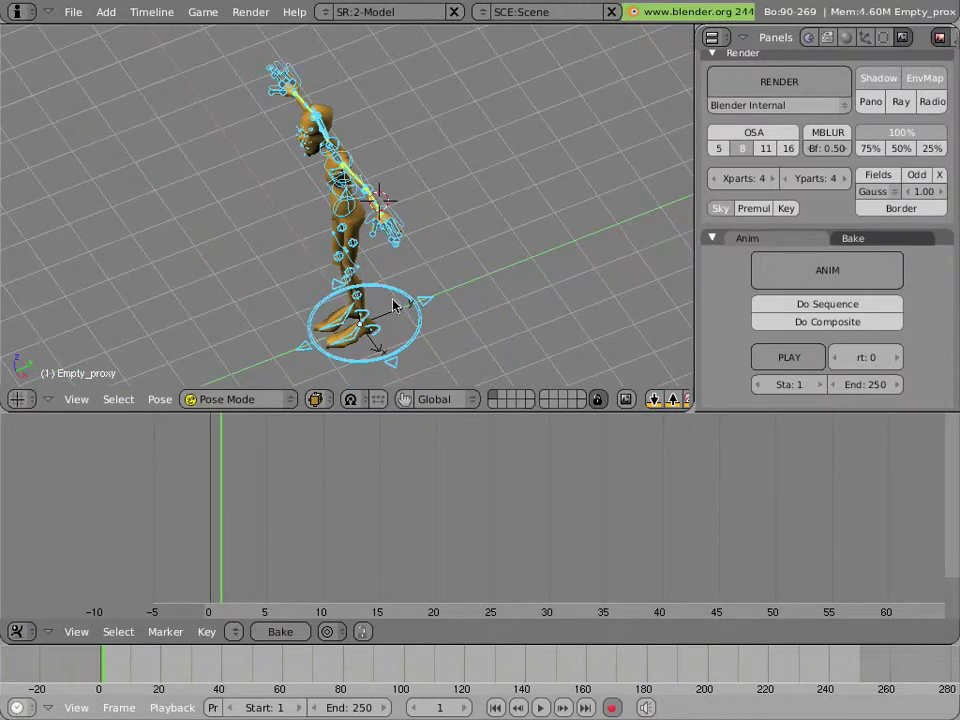
middle_drag(392, 304, 392, 243)
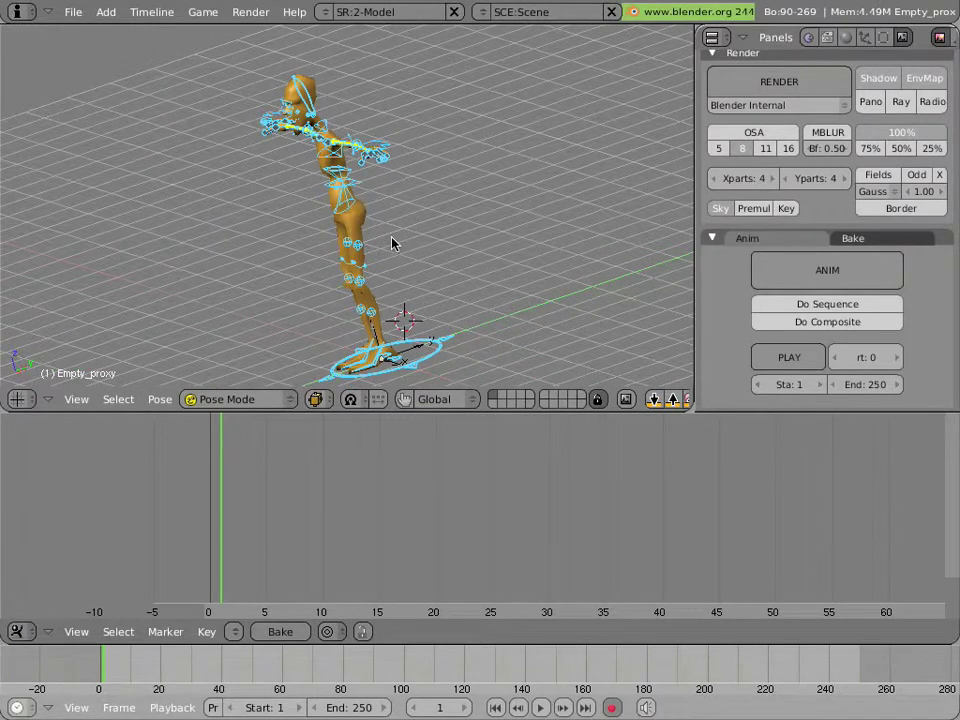
key(KP_3)
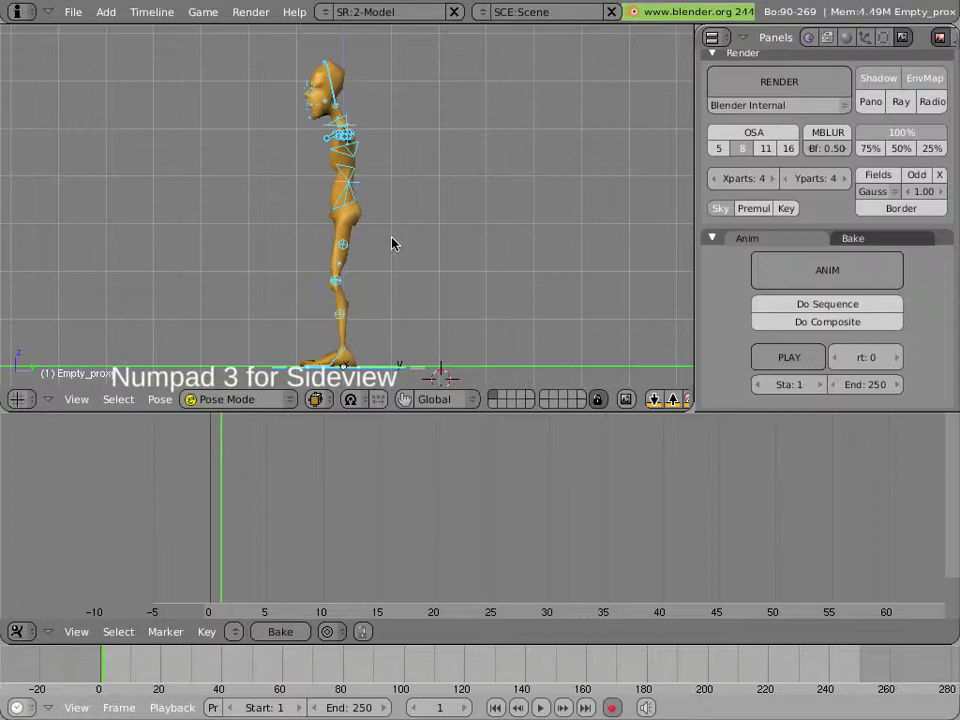
key(KP_1)
key(KP_7)
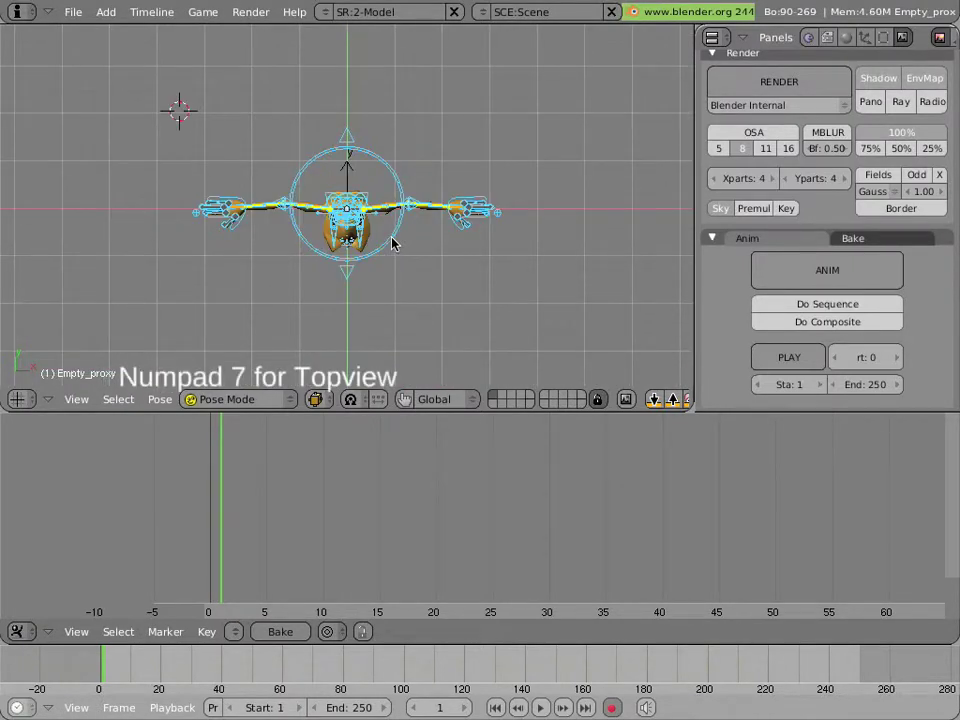
key(shift+KP_3)
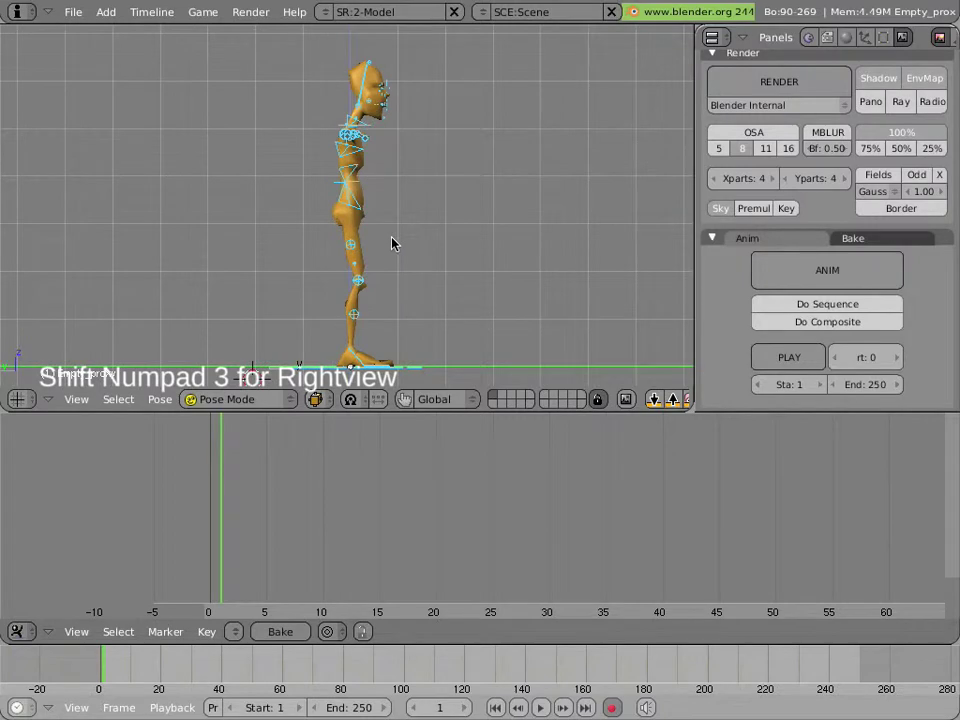
key(shift+KP_1)
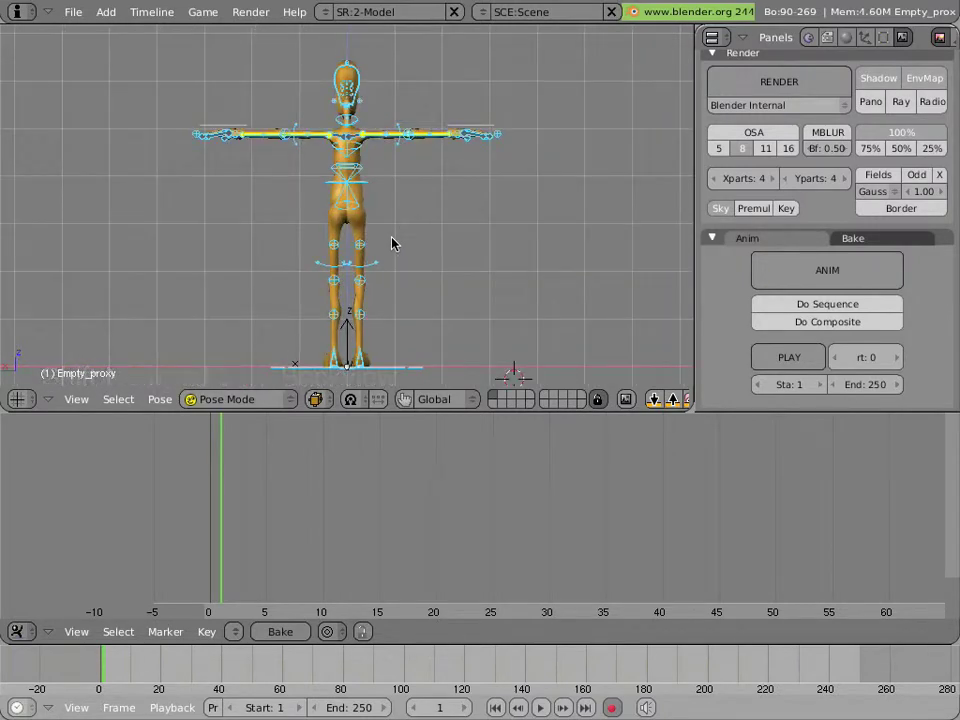
key(shift+KP_7)
key(KP_3)
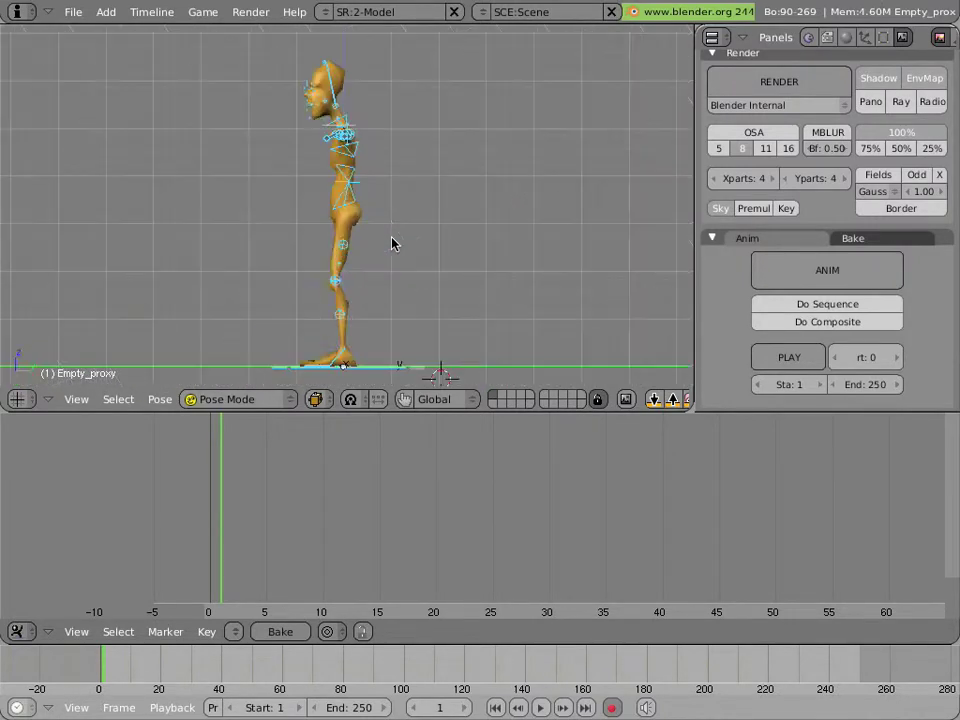
Step: Orbit to a near-front angle and zoom in close on the character's head
middle_drag(396, 133, 335, 220)
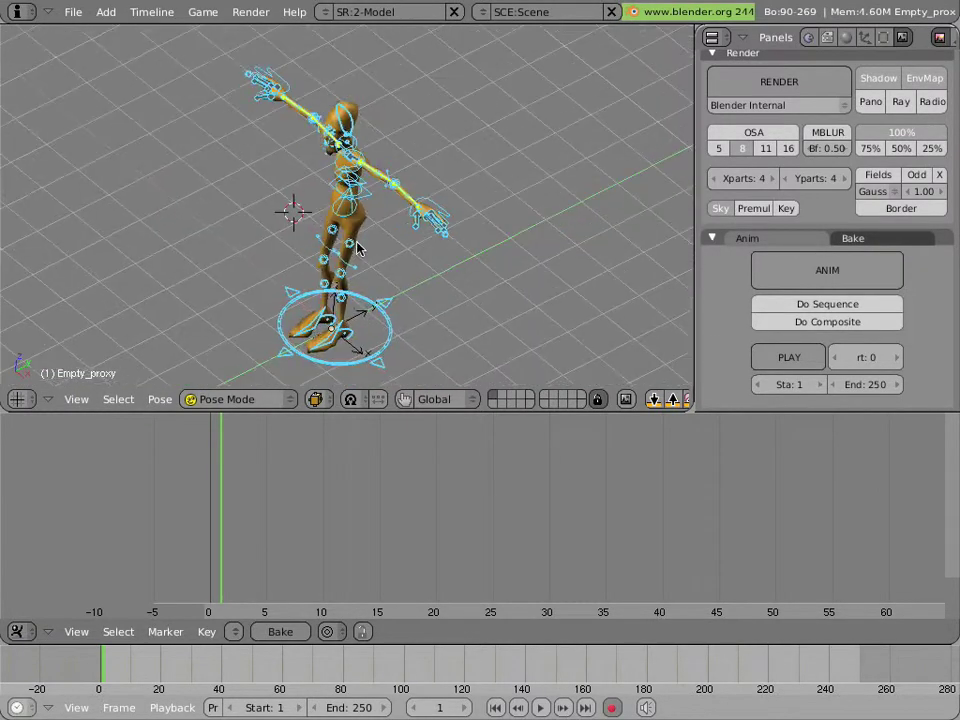
click(75, 399)
middle_drag(403, 240, 372, 183)
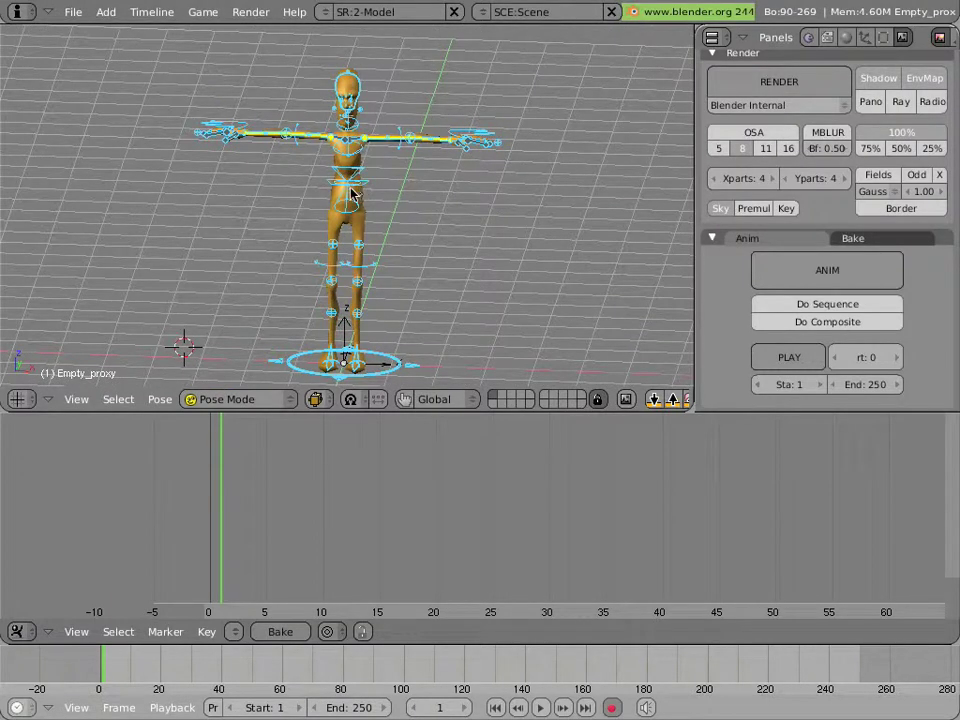
scroll(350, 195, up, 4)
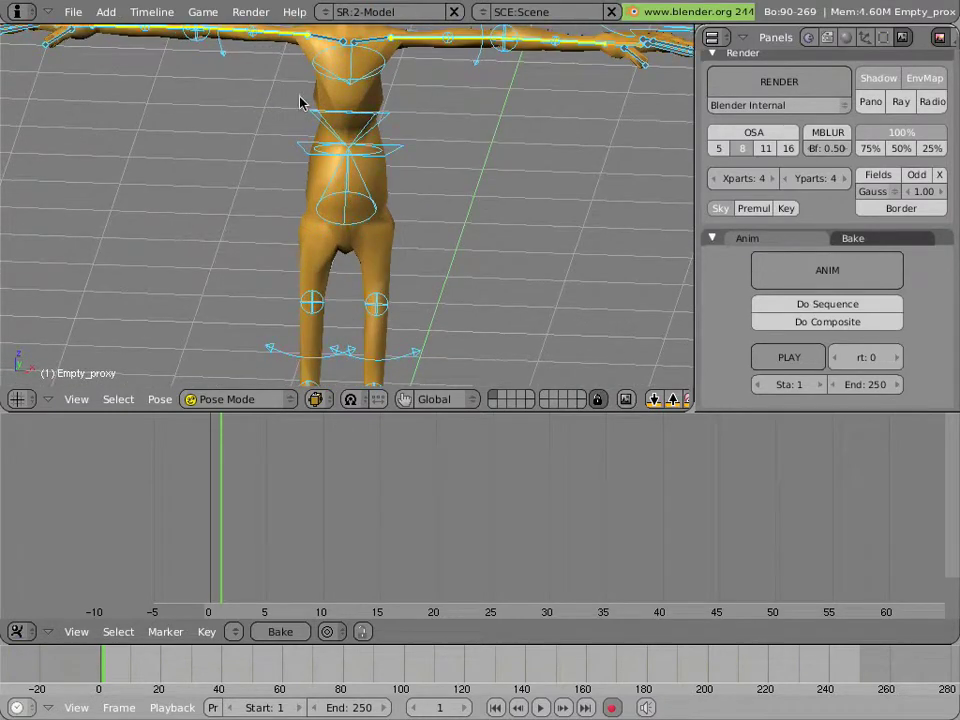
mouse_move(302, 101)
shift+middle_down()
mouse_move(305, 281)
mouse_move(321, 326)
shift+middle_up()
scroll(332, 268, up, 3)
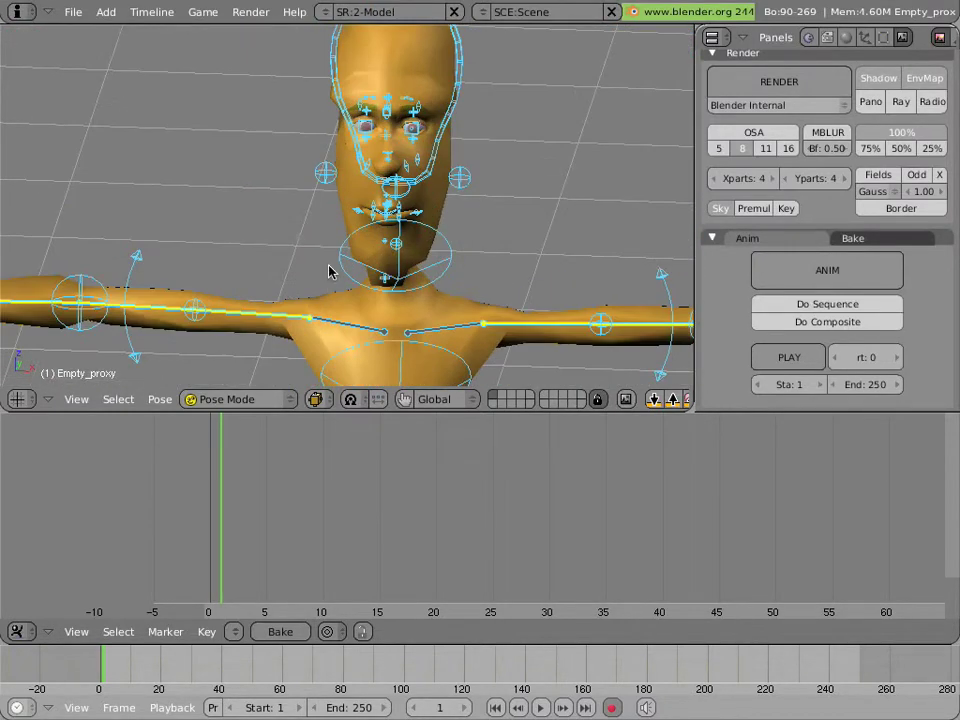
Step: In the armature Edit Buttons, turn off the face and mouth bone layers
click(885, 37)
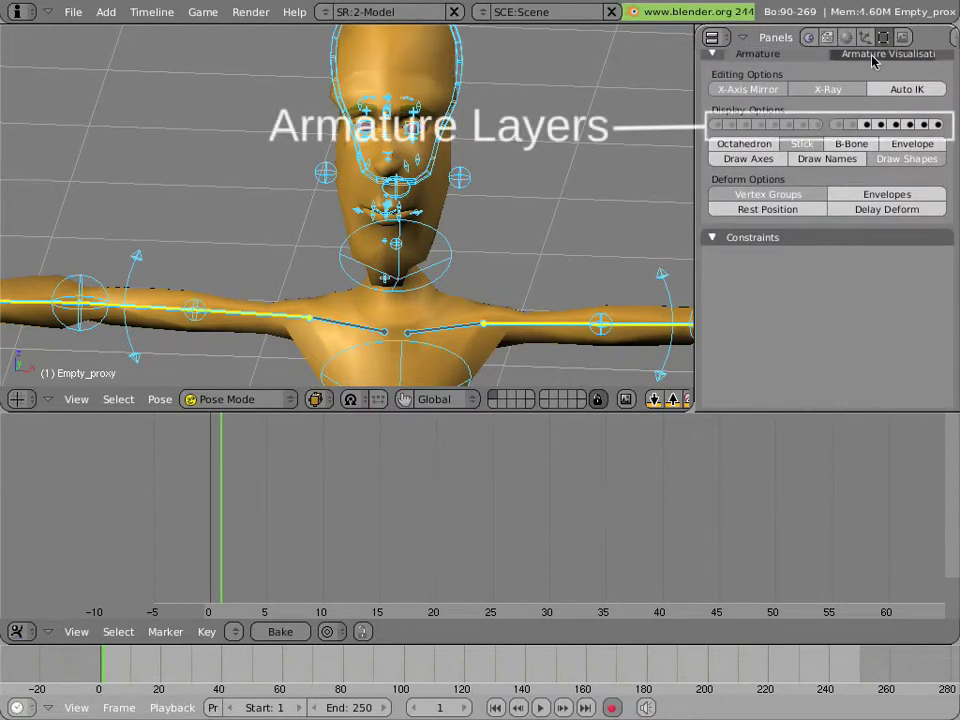
click(851, 125)
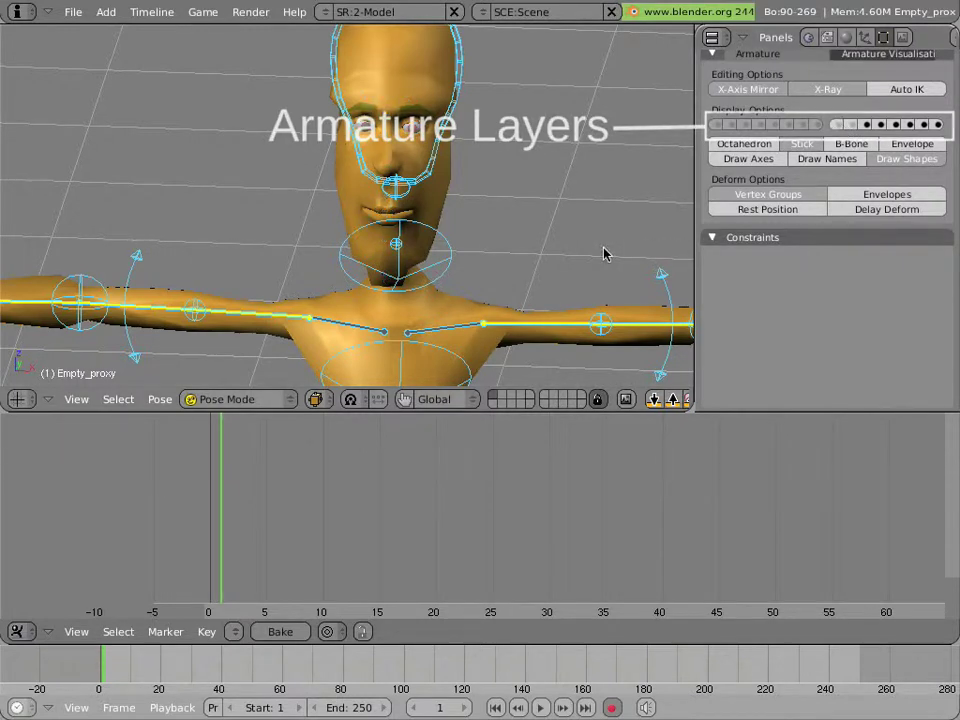
click(867, 125)
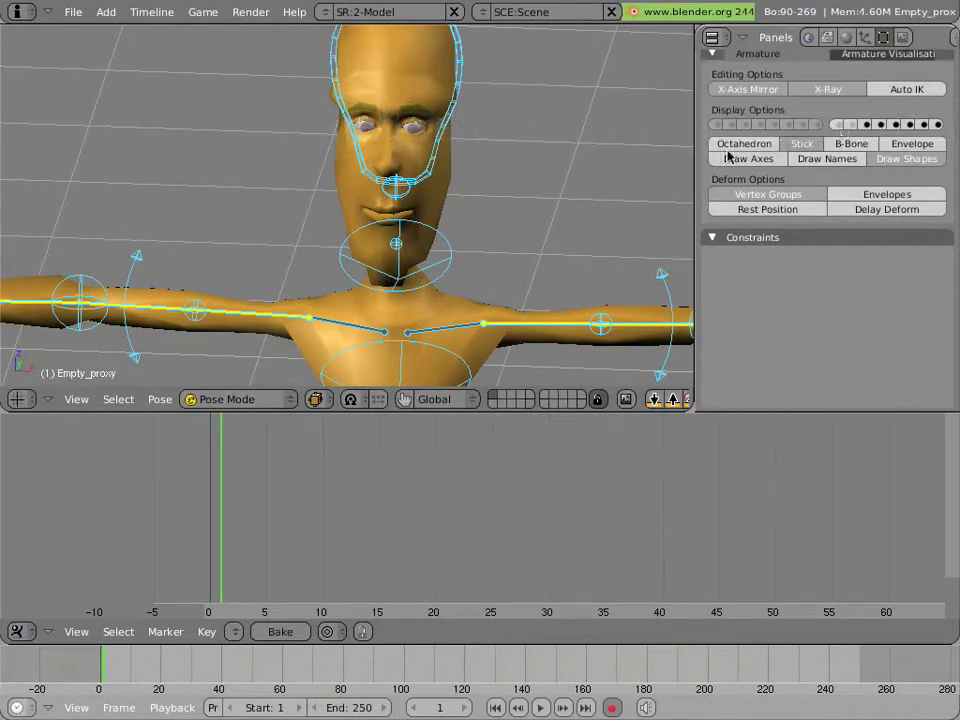
Step: Hide the finger bone layer, zoom back out and deselect all bones
middle_drag(545, 229, 86, 71)
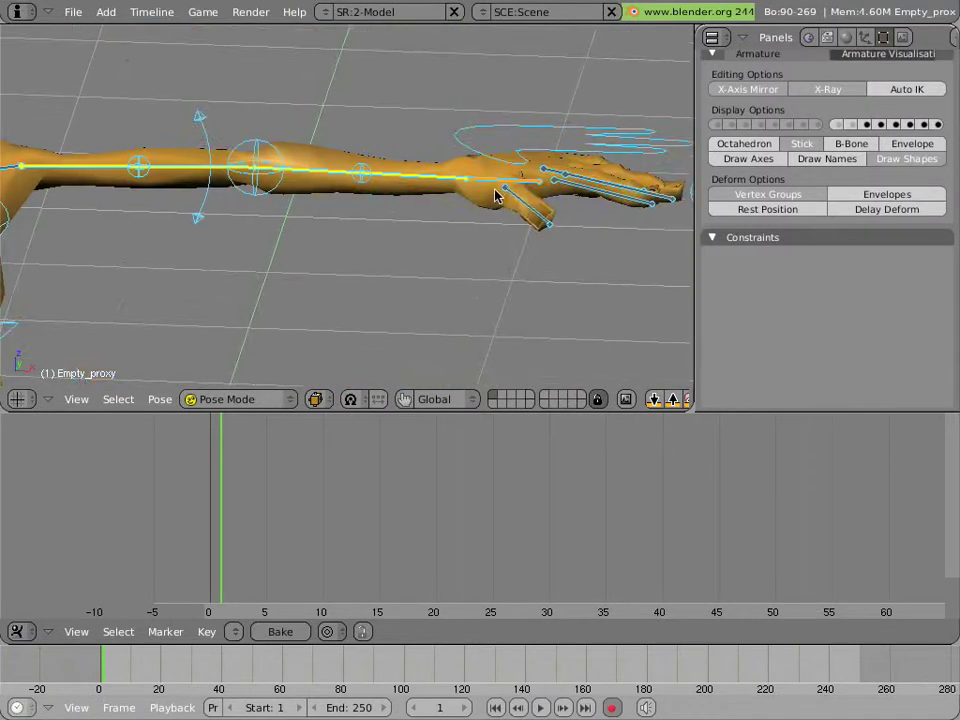
middle_drag(497, 197, 530, 118)
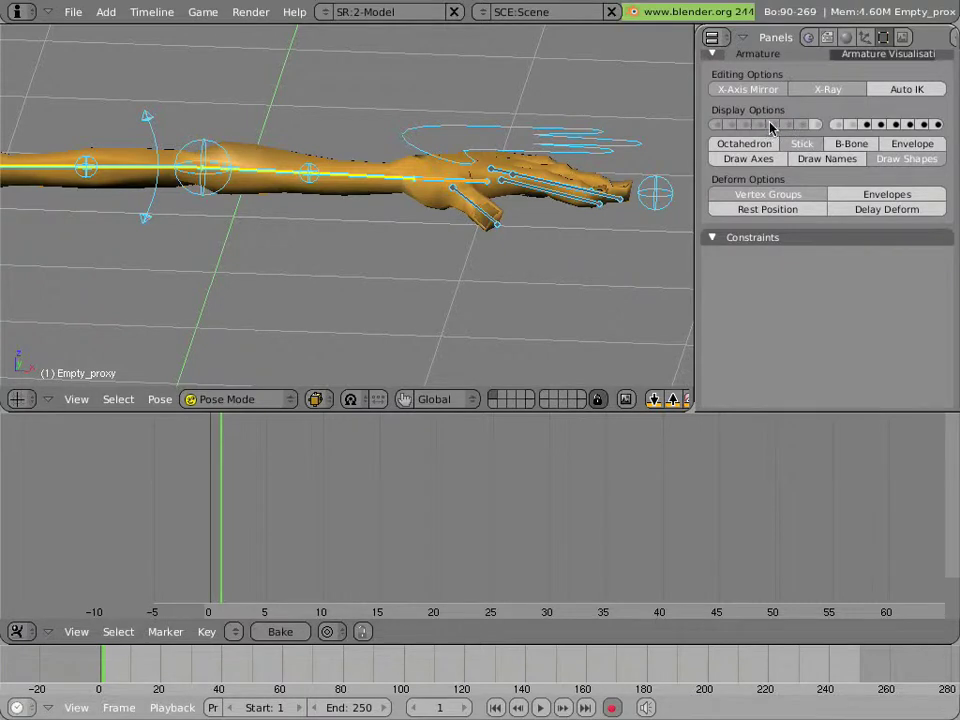
click(770, 124)
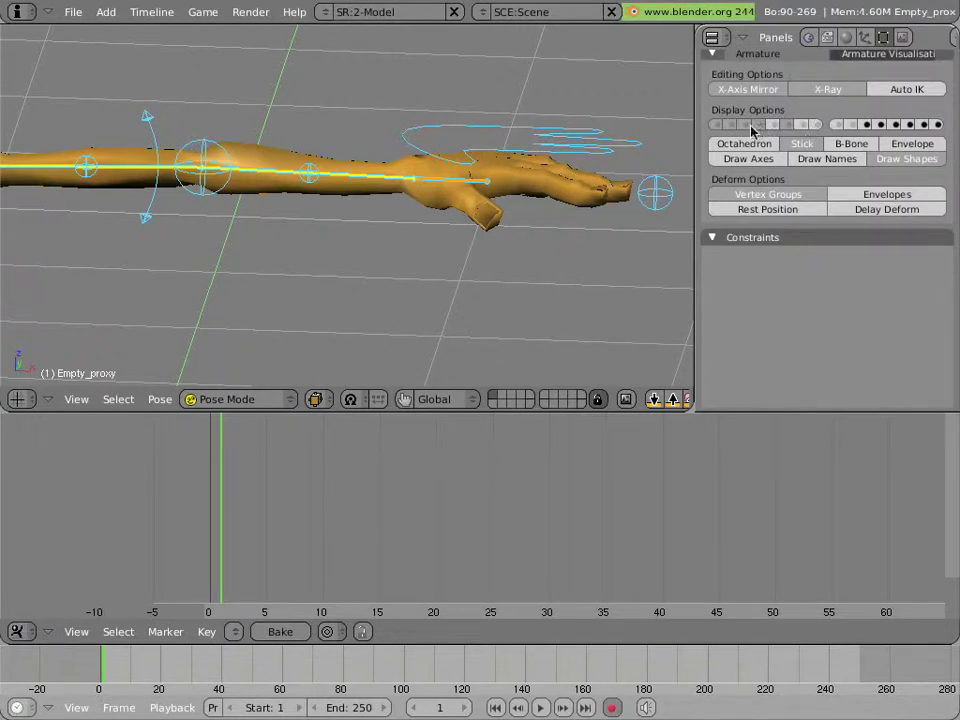
scroll(310, 157, down, 5)
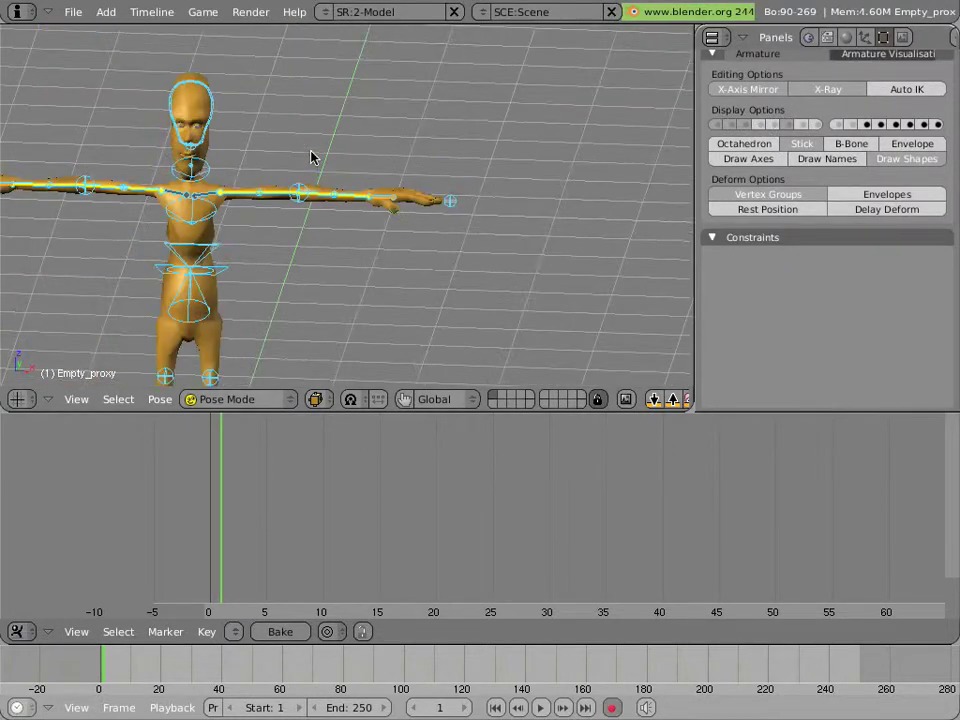
scroll(310, 157, down, 6)
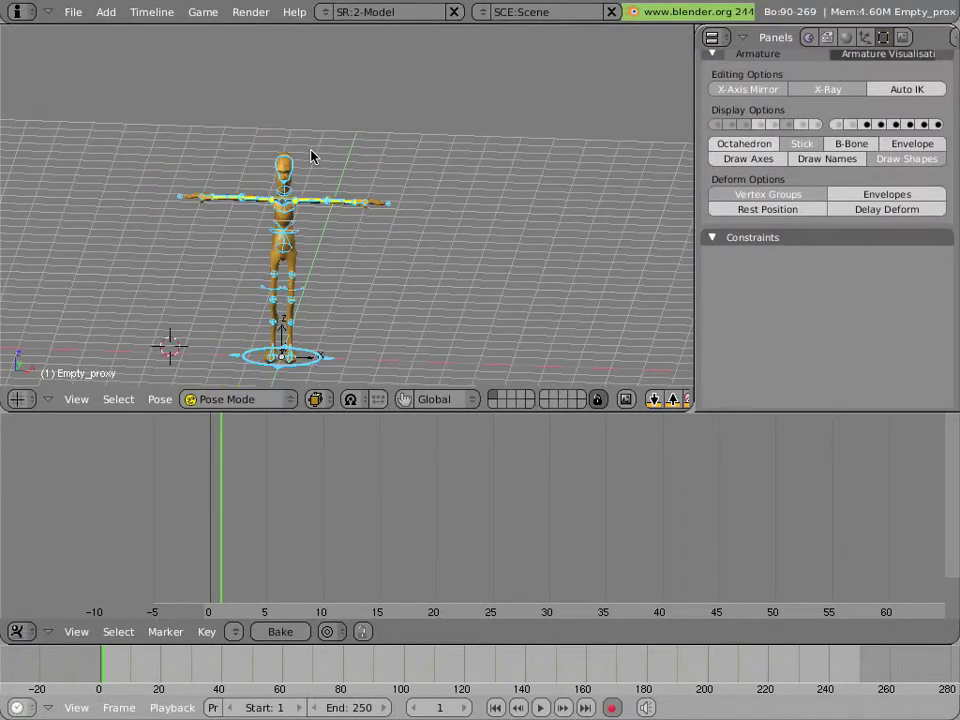
key(a)
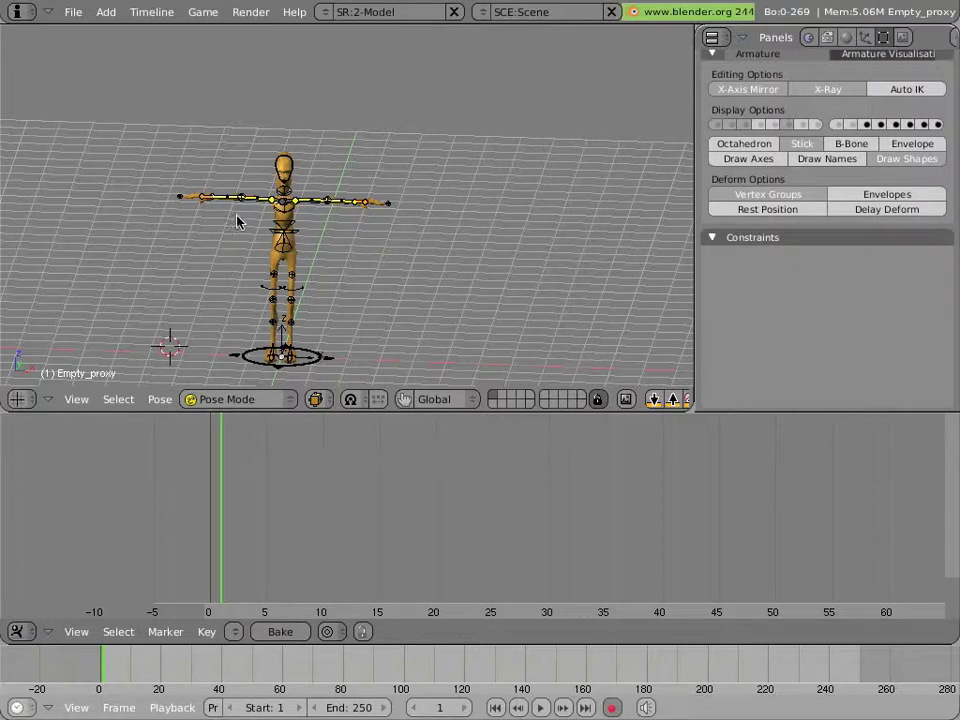
Step: Frame the legs and feet, then toggle auto-keyframe recording off and back on
scroll(326, 300, up, 3)
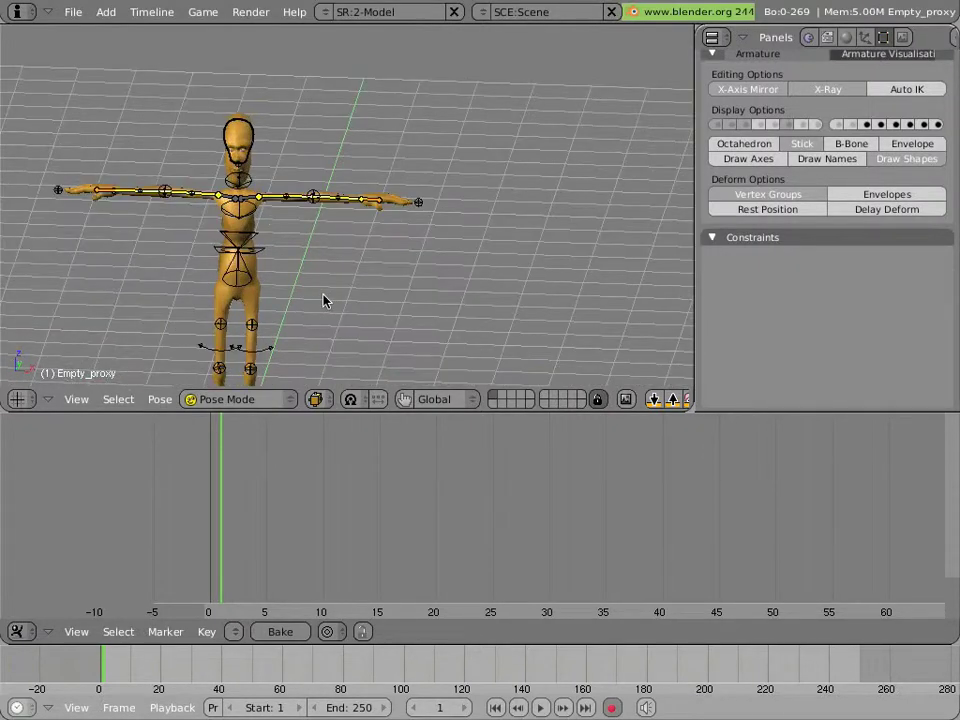
scroll(324, 300, up, 3)
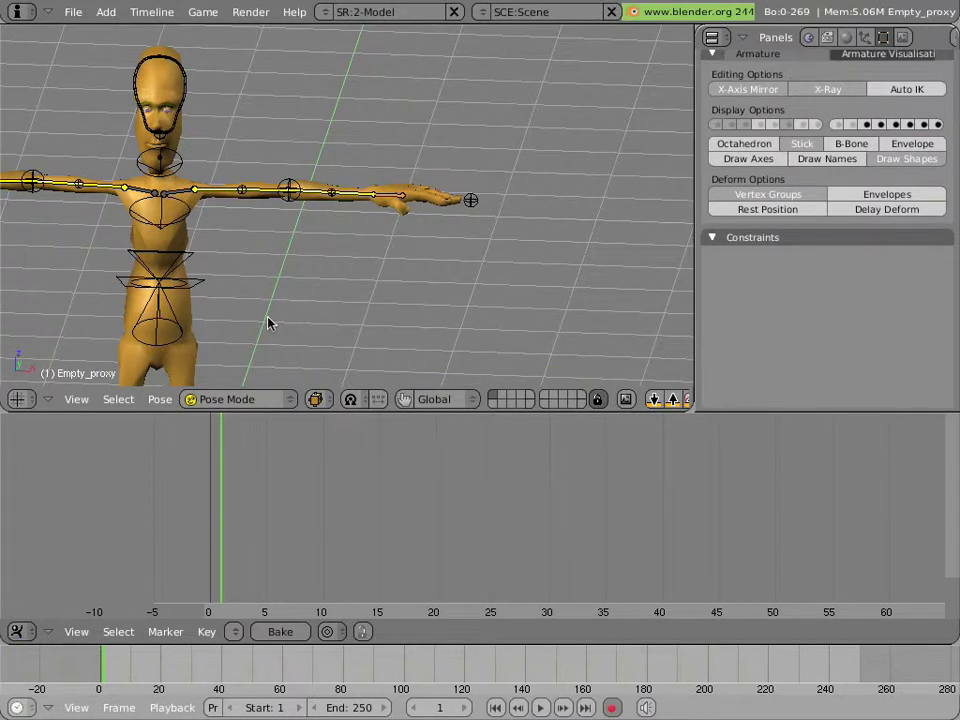
shift+middle_drag(268, 322, 411, 43)
shift+middle_drag(313, 261, 338, 163)
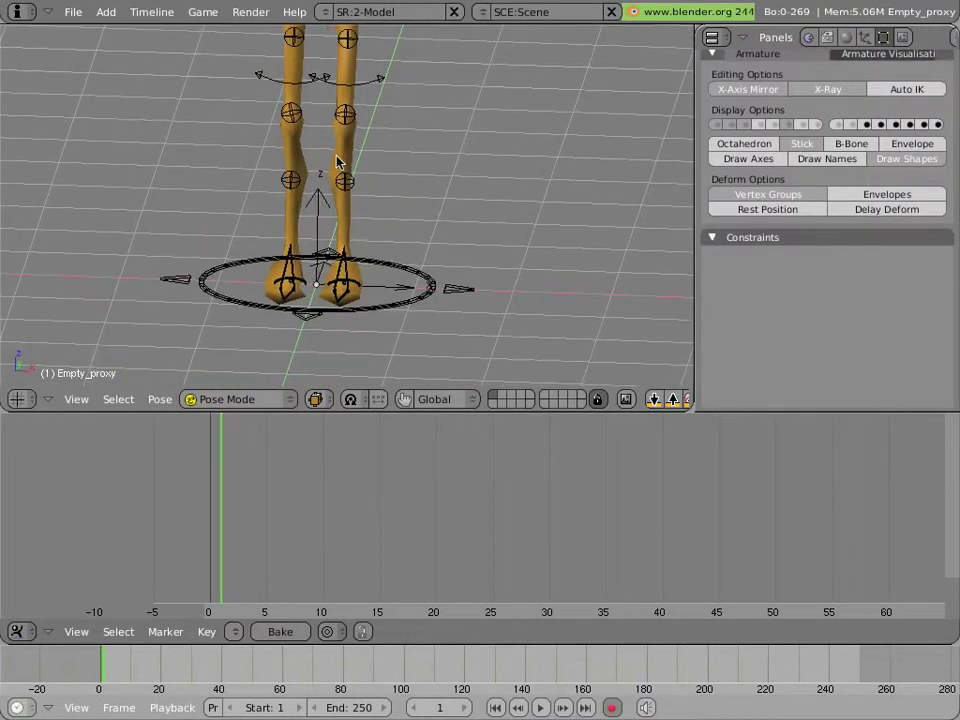
click(614, 707)
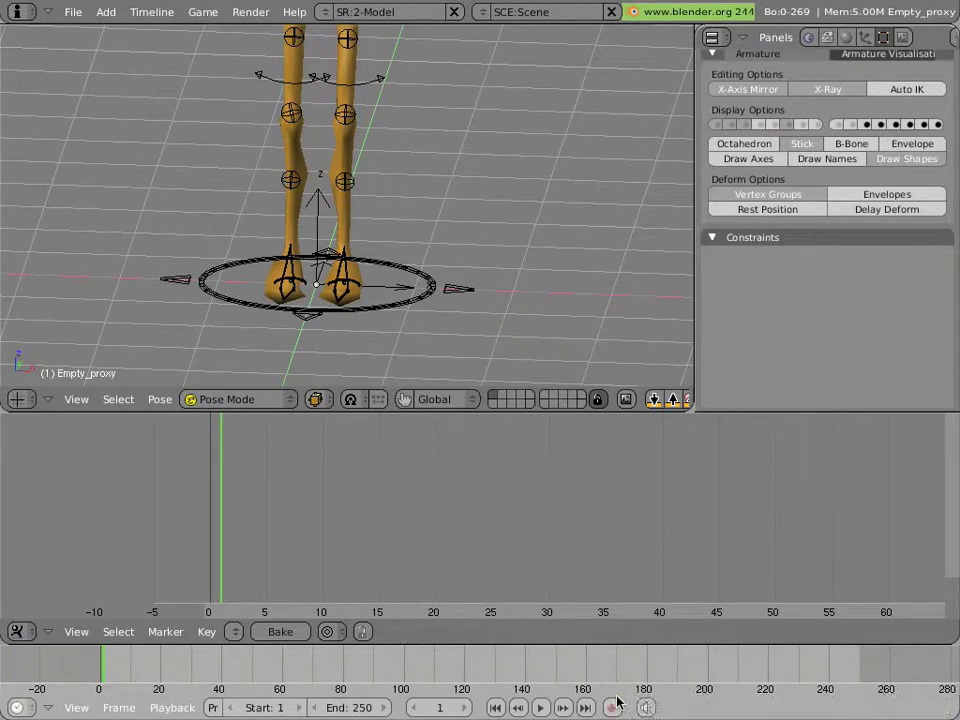
click(615, 705)
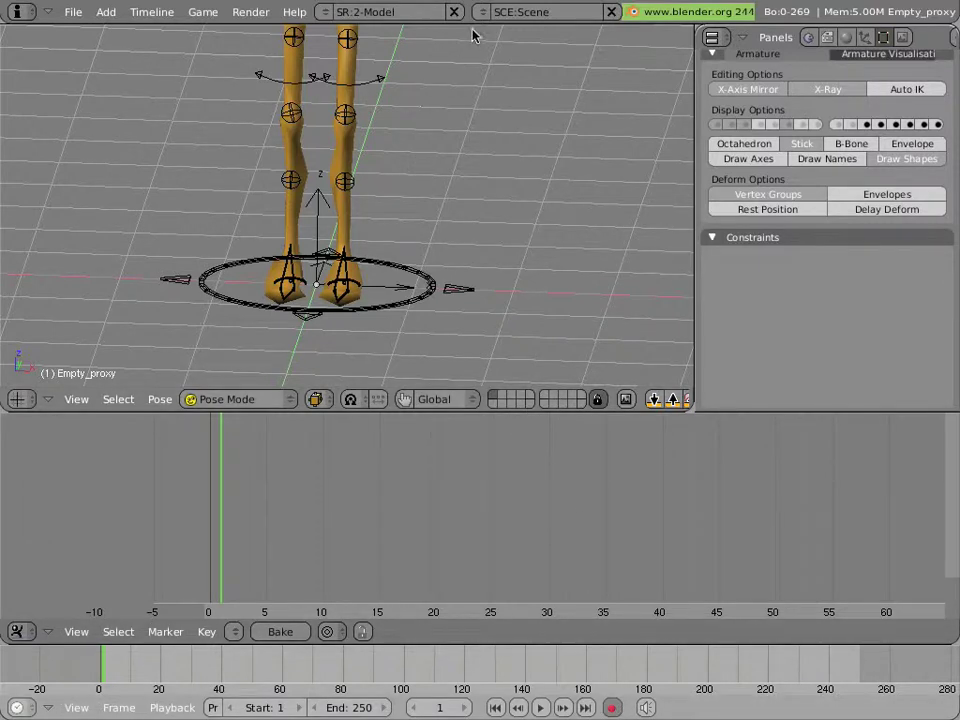
Step: In side view, move the left foot control -1 along Y
right_click(358, 289)
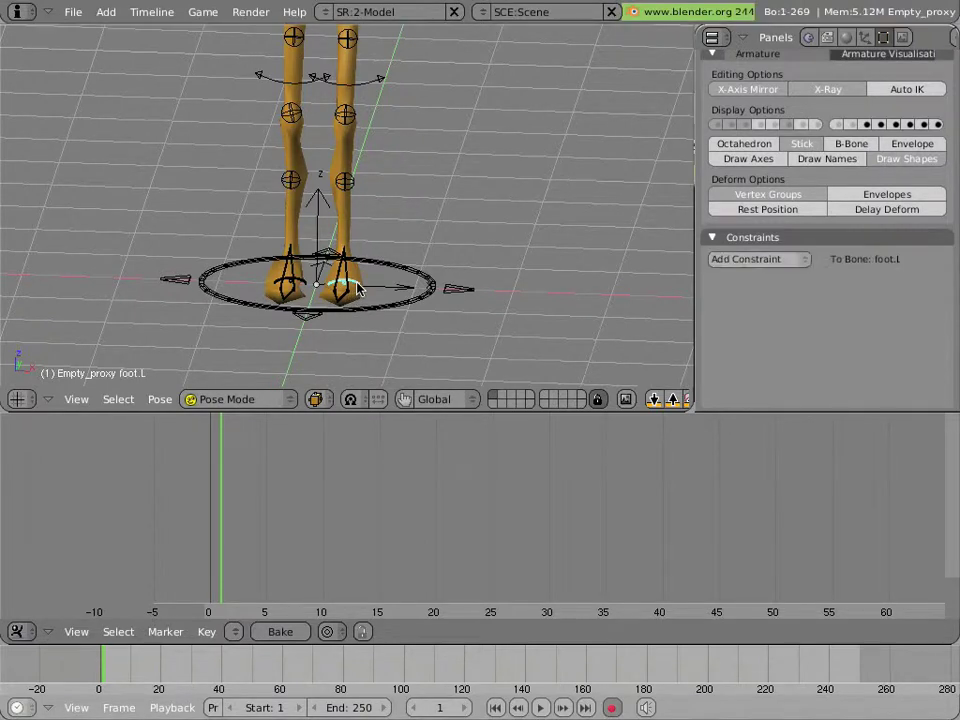
key(KP_3)
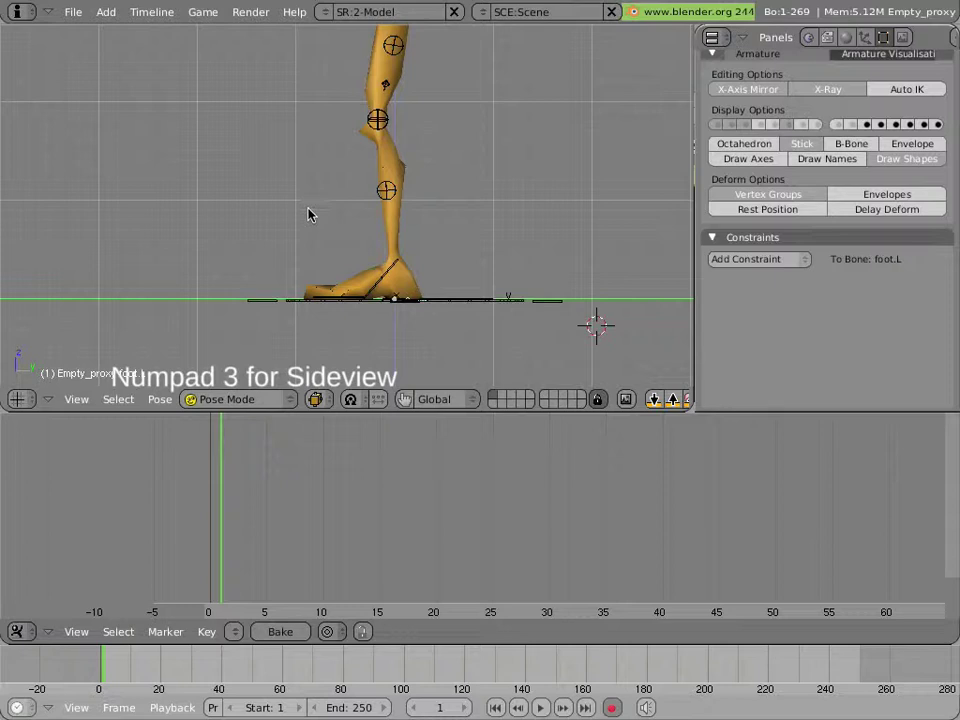
scroll(307, 218, up, 3)
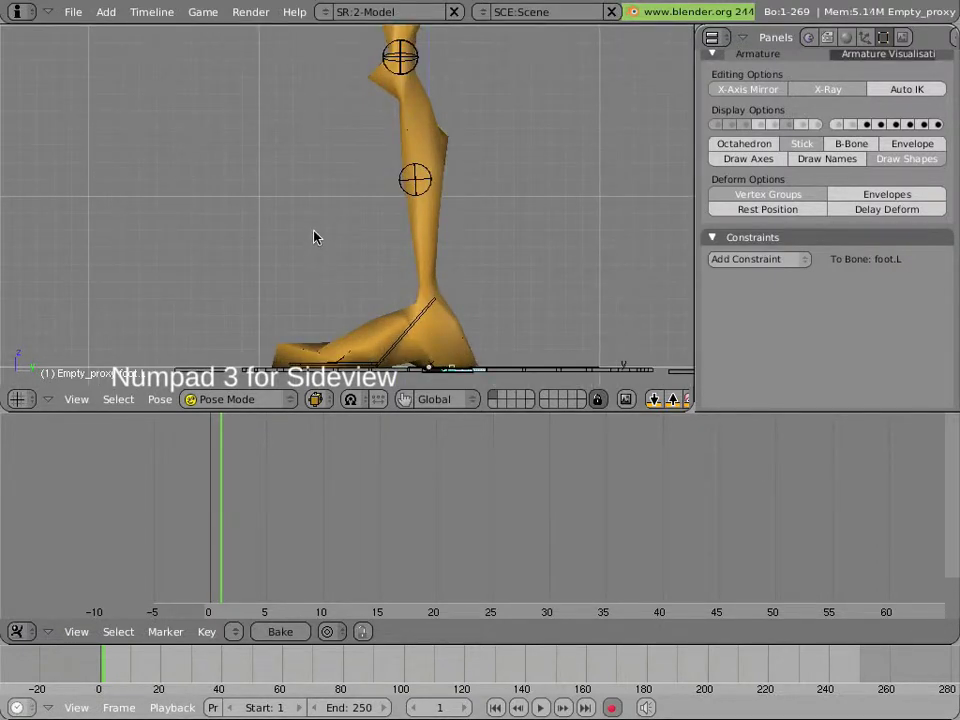
shift+middle_drag(317, 236, 347, 161)
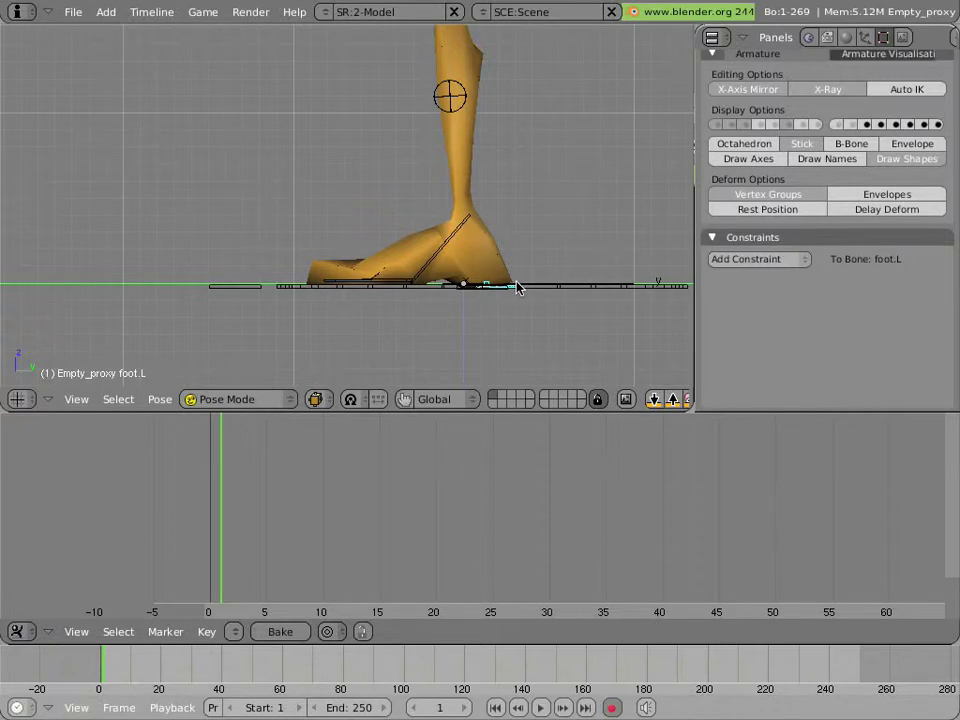
key(g)
key(y)
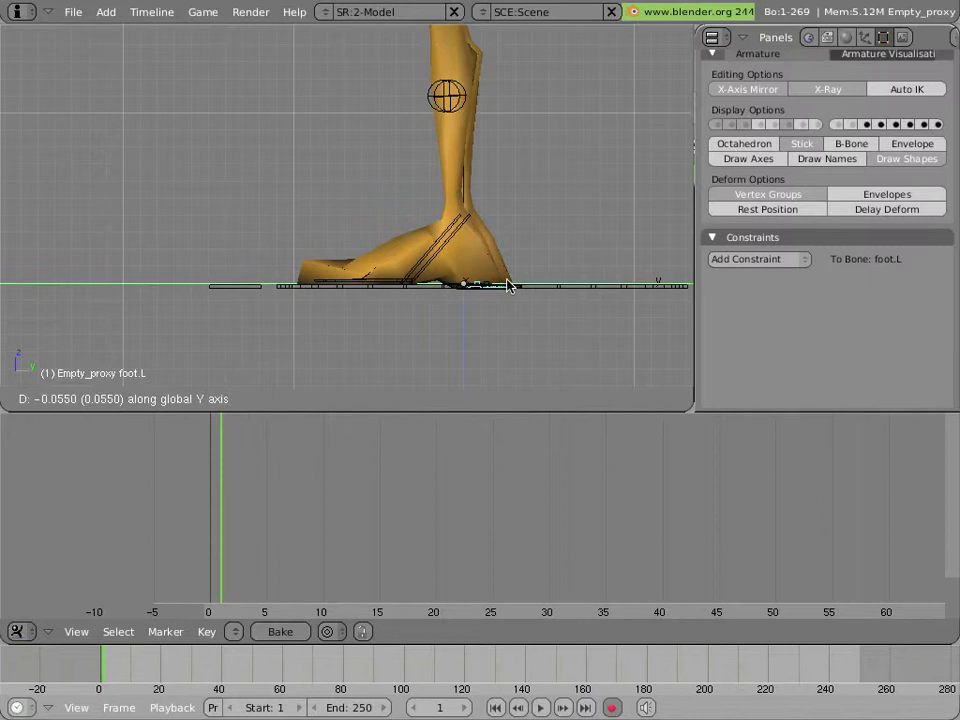
key(Escape)
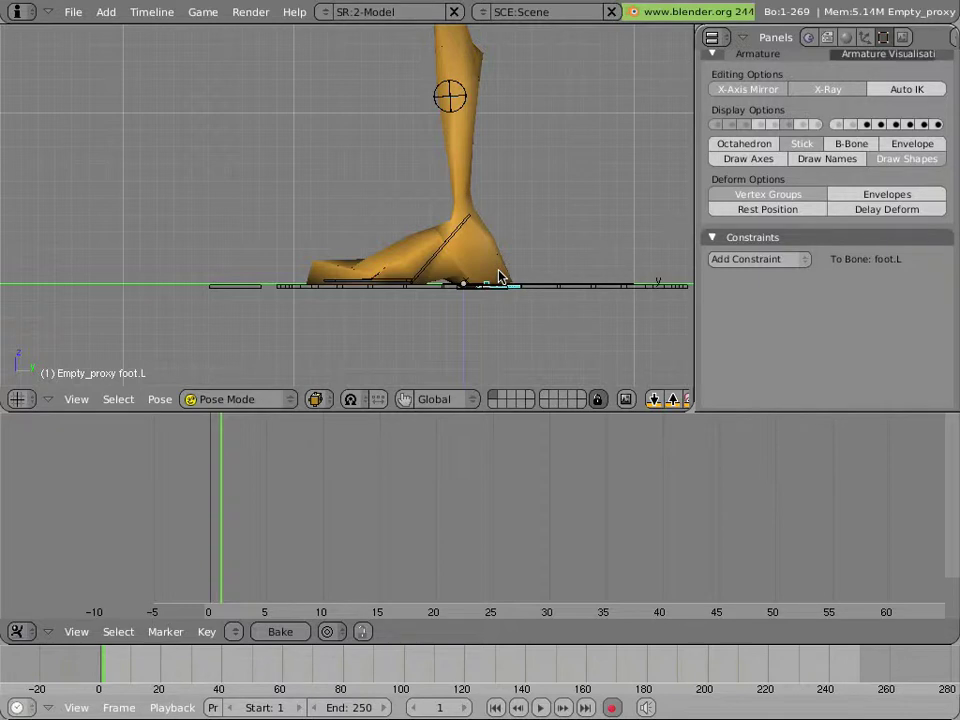
key(g)
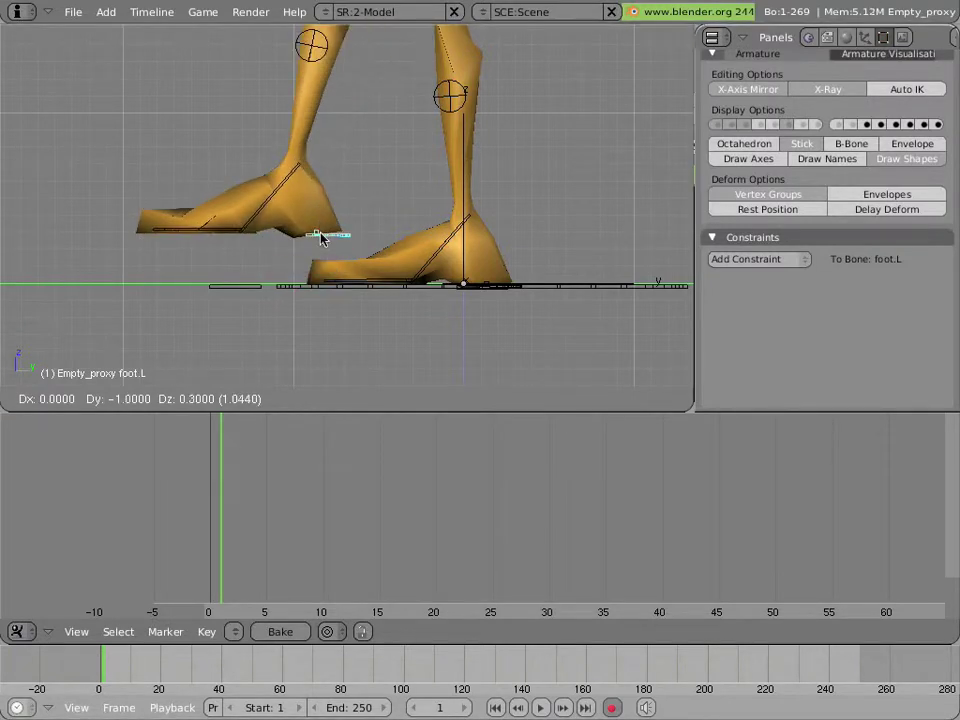
key(y)
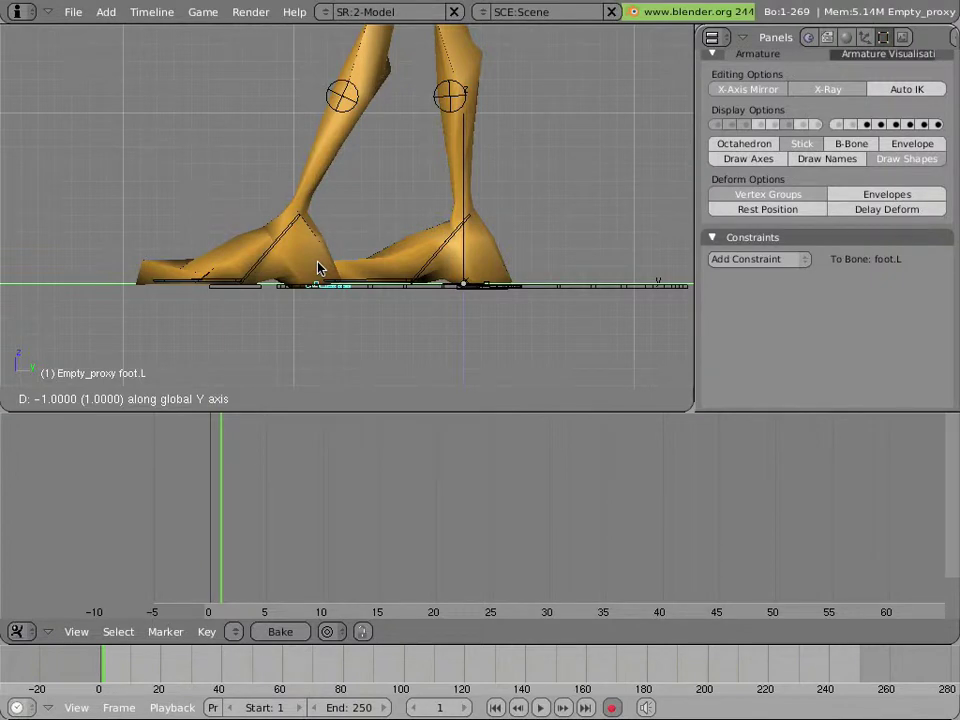
click(318, 268)
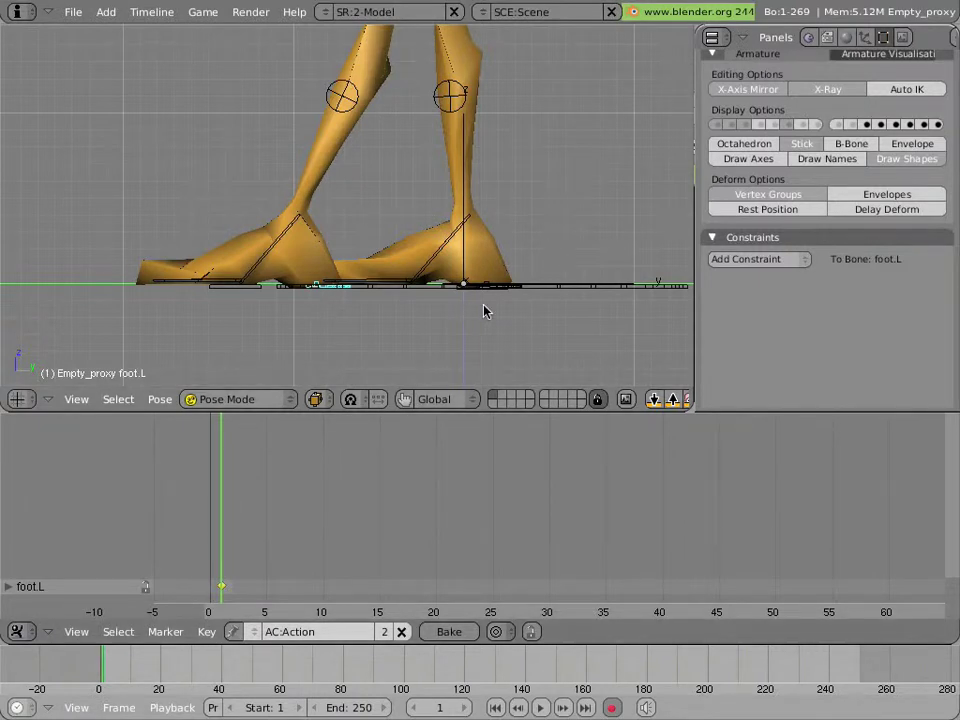
Step: Move the right foot control +1 along Y
right_click(513, 292)
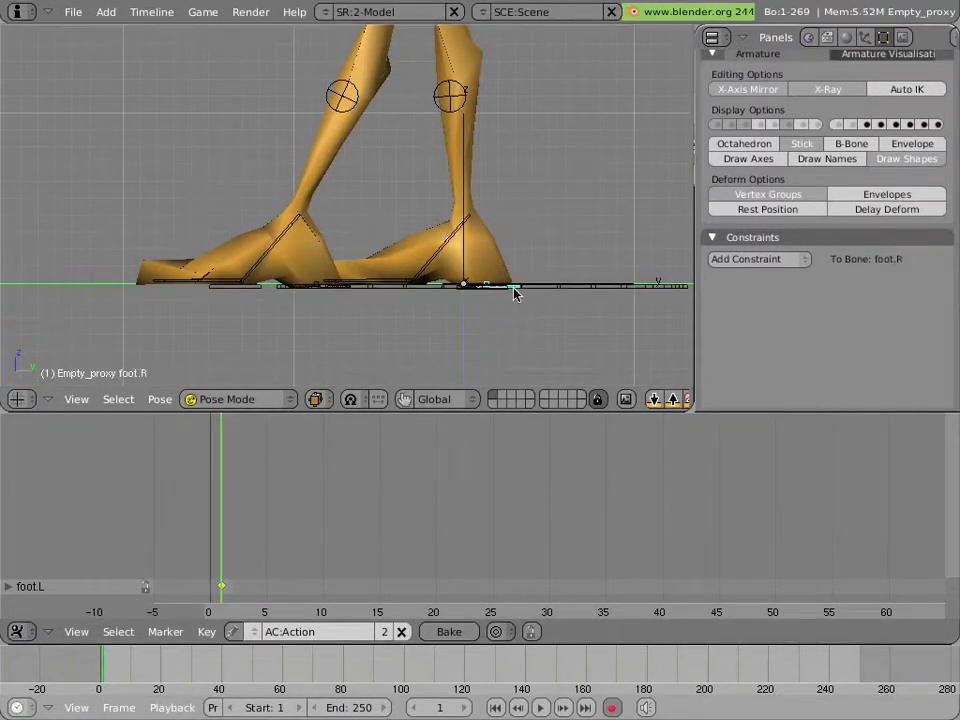
scroll(362, 248, down, 1)
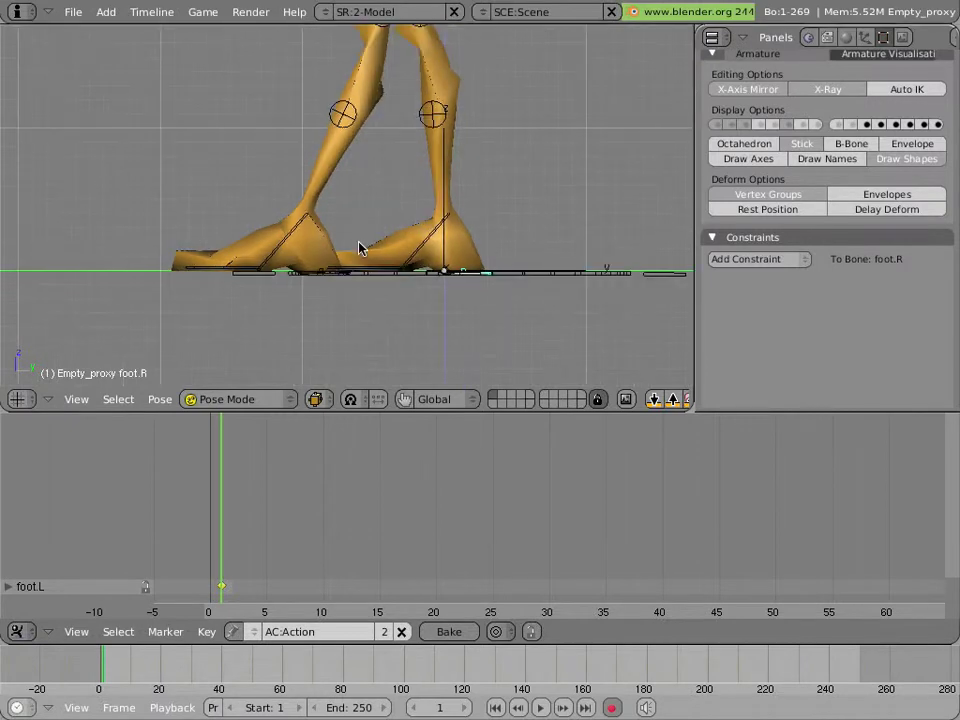
key(g)
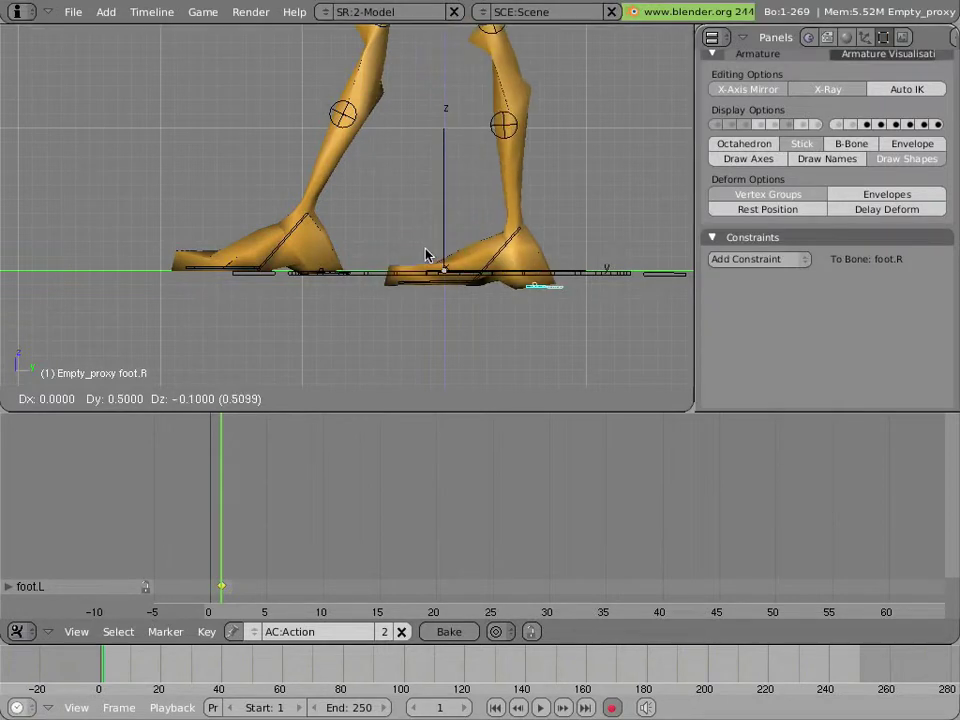
key(y)
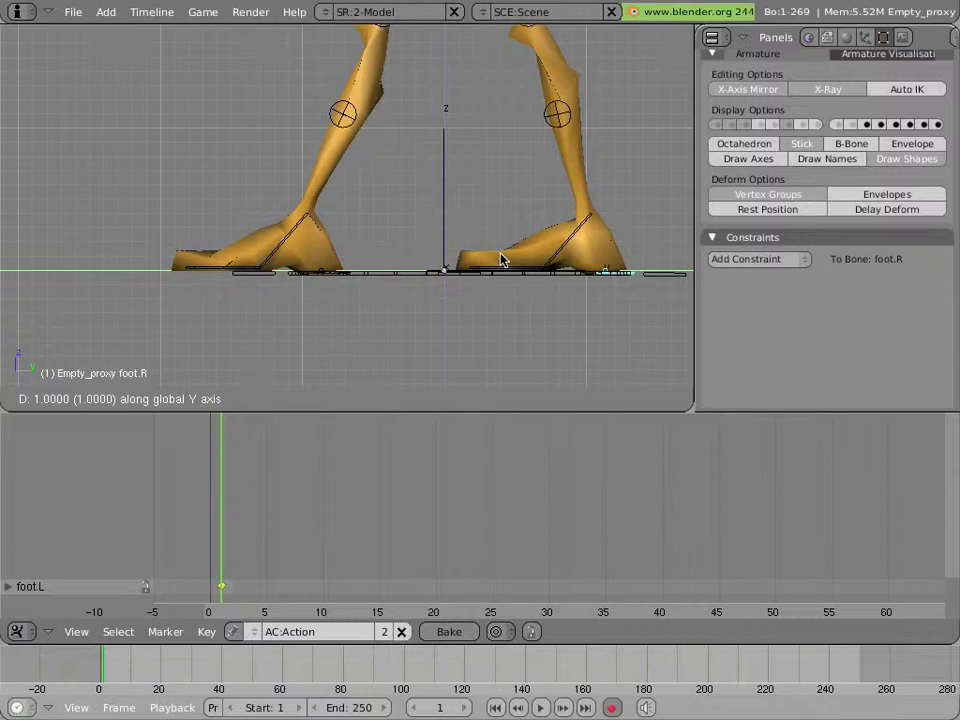
click(501, 259)
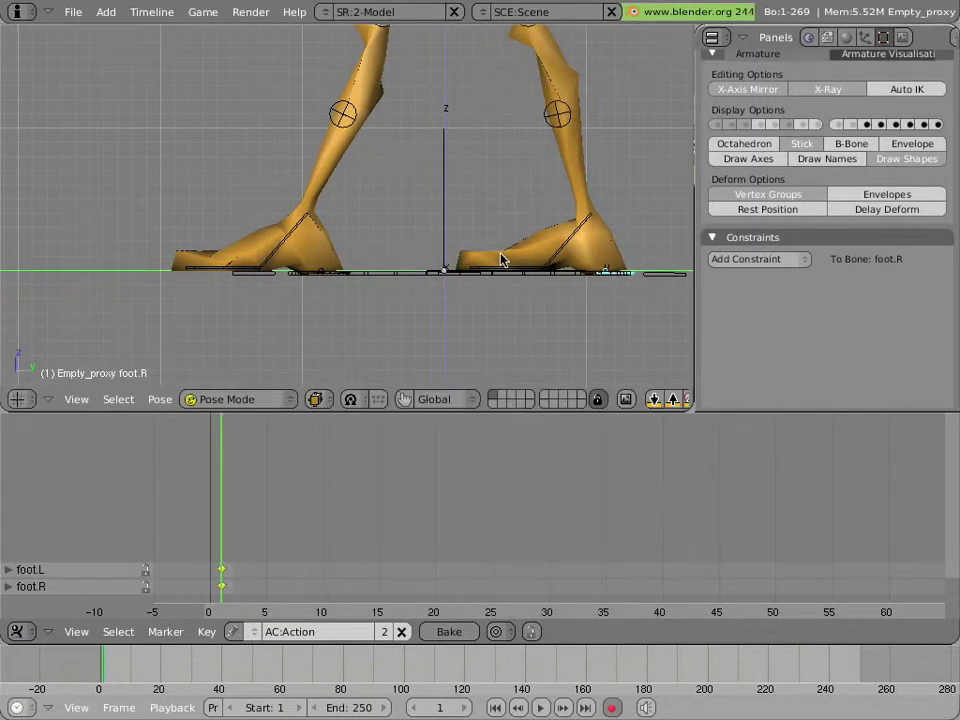
scroll(452, 208, down, 3)
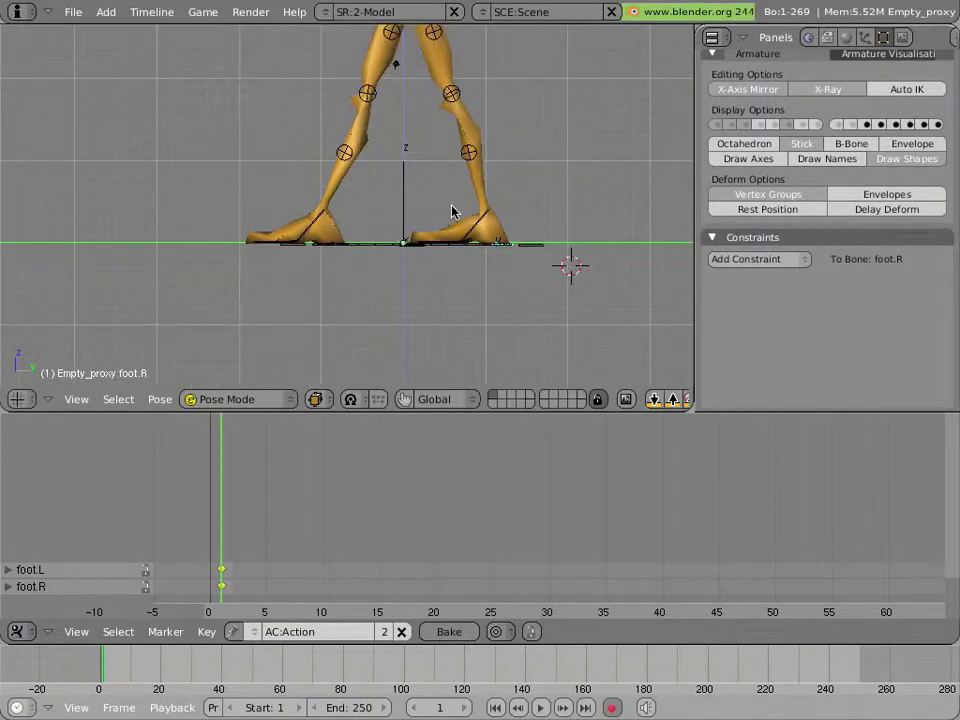
Step: In side view, lower the torso control 0.2 along Z
key(KP_3)
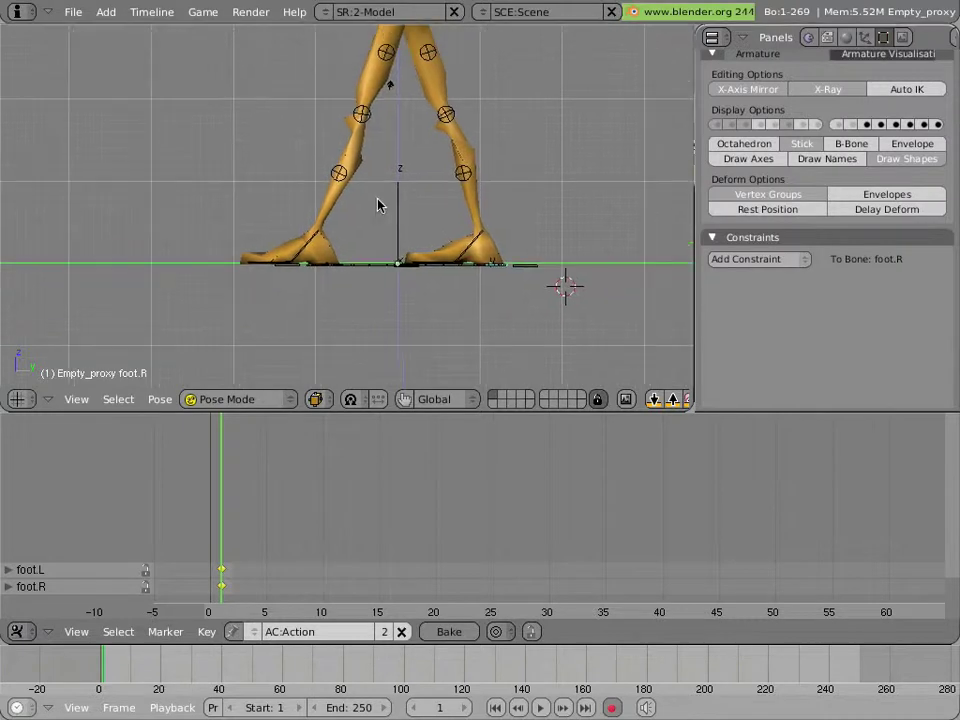
scroll(383, 128, down, 1)
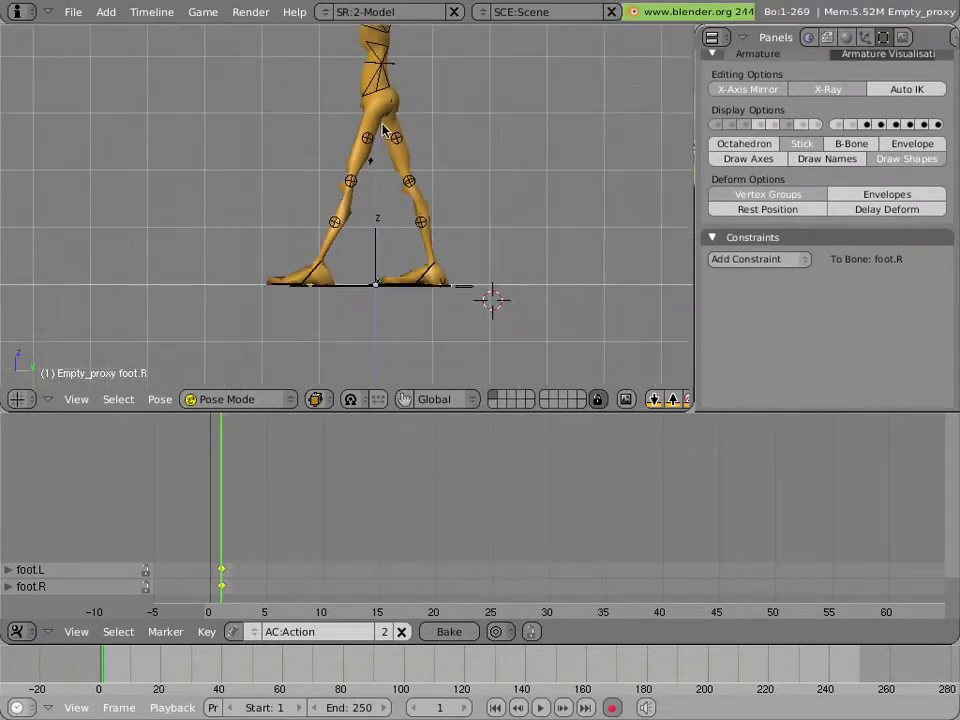
right_click(401, 71)
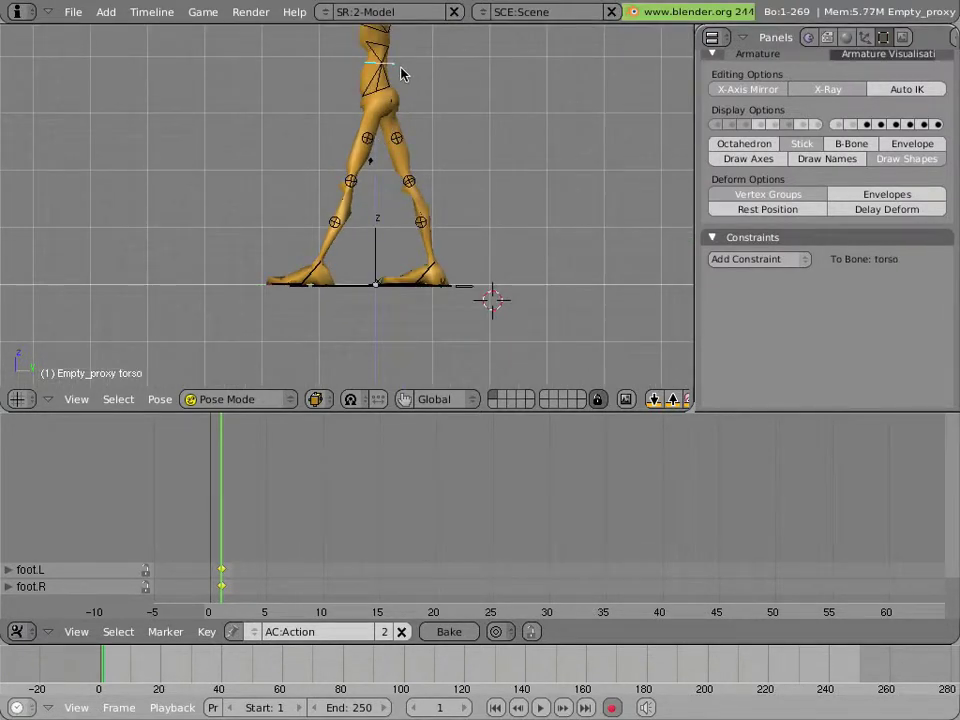
key(g)
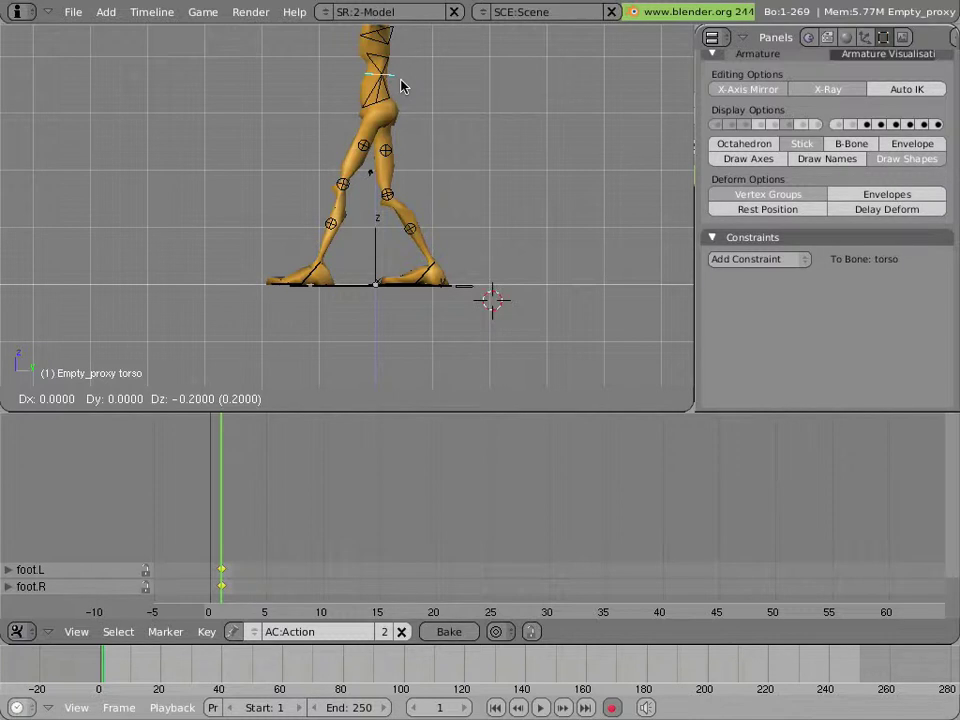
click(400, 86)
scroll(326, 257, up, 2)
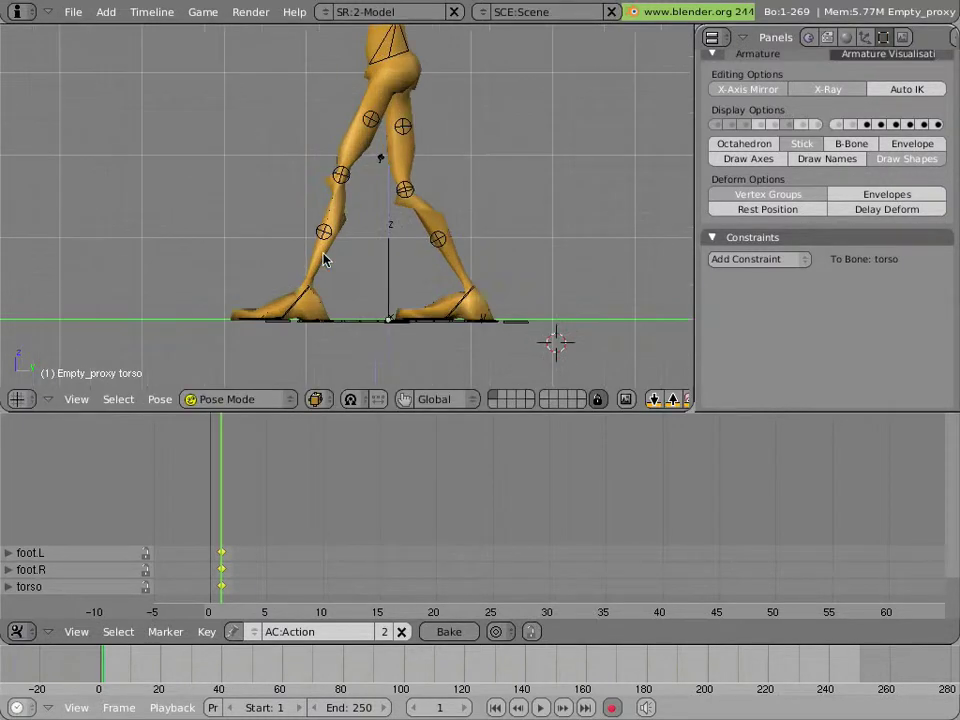
shift+scroll(336, 206, down, 1)
shift+scroll(336, 206, down, 1)
scroll(231, 242, up, 4)
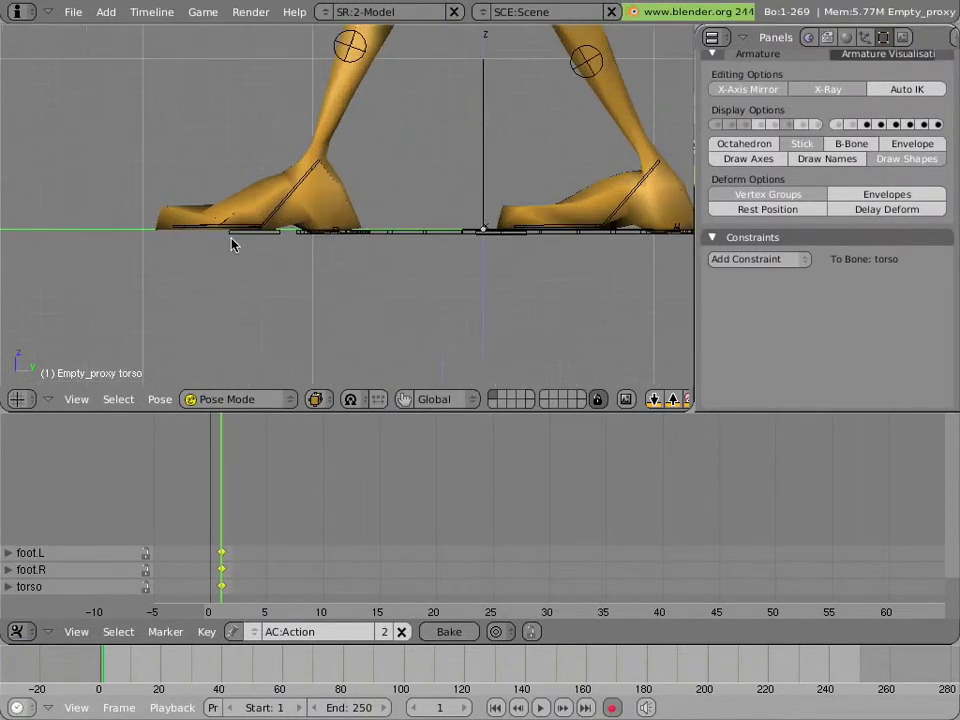
Step: Use the Normal-oriented rotate widget to tip foot.L's toe up by about 29 degrees
right_click(336, 242)
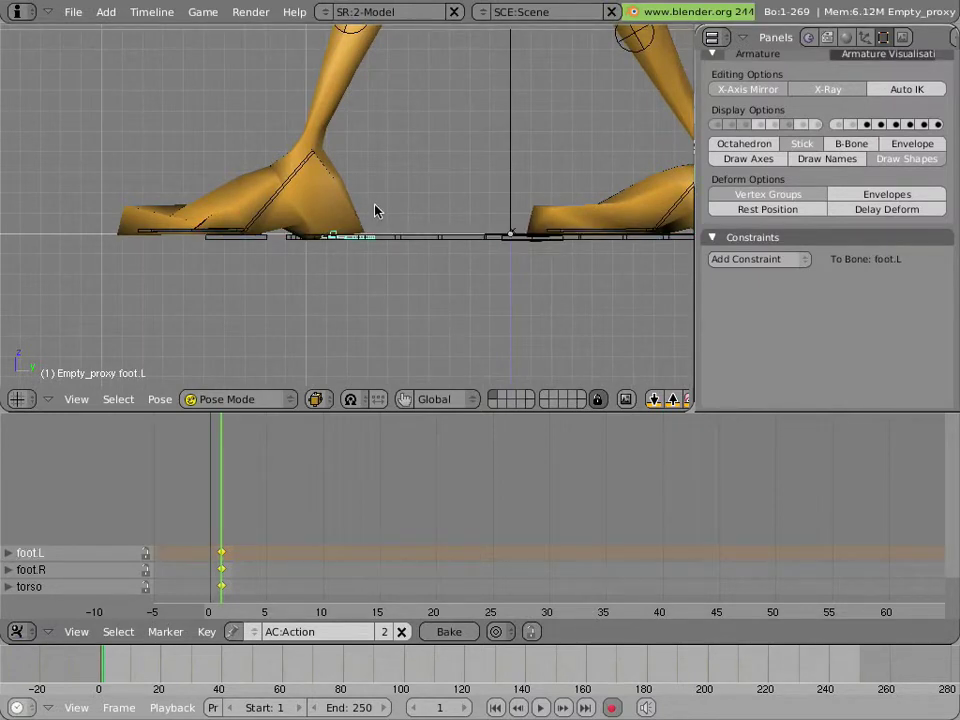
key(r)
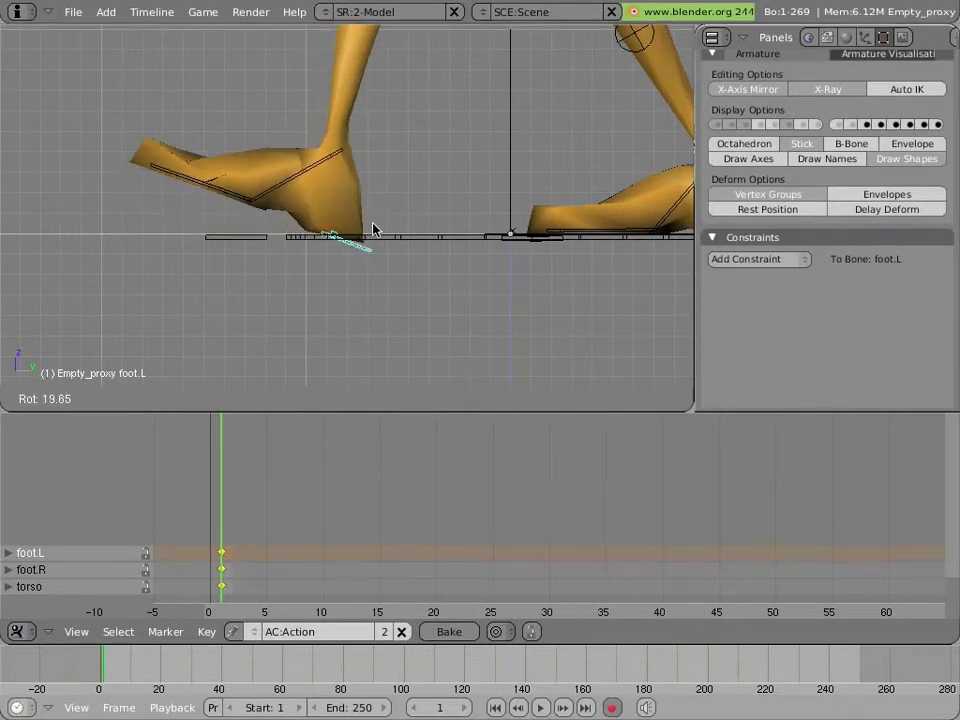
right_click(372, 233)
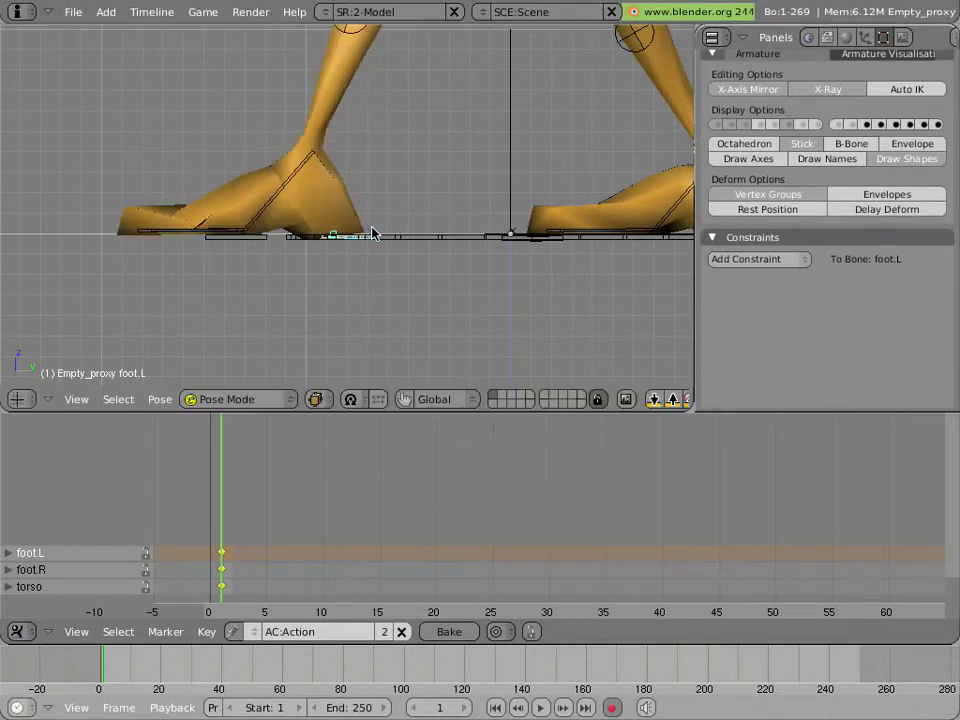
click(405, 399)
click(521, 400)
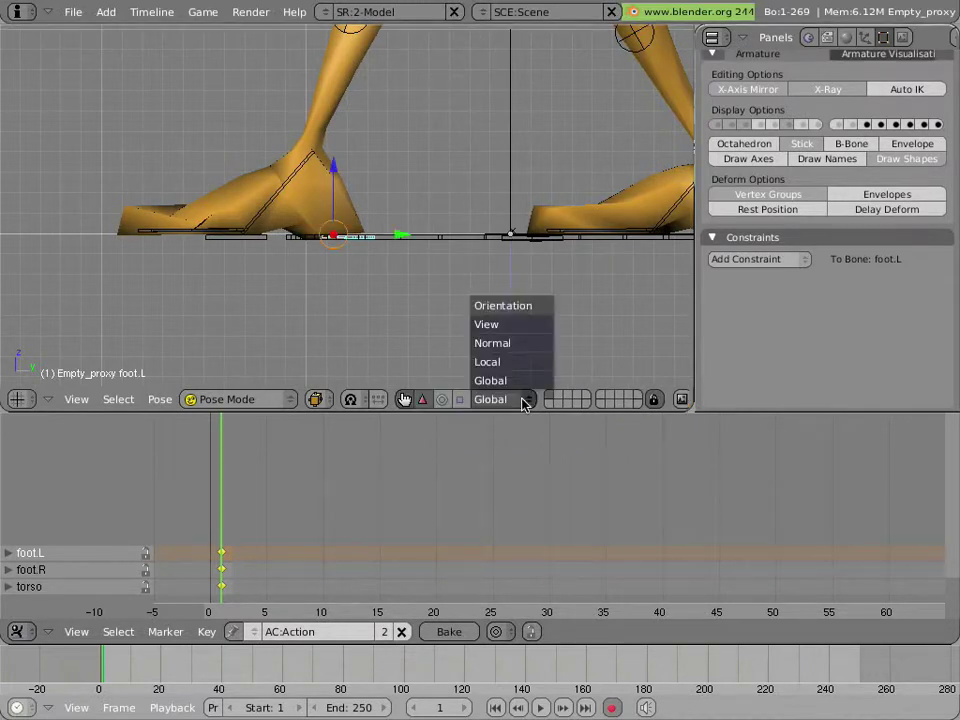
click(513, 344)
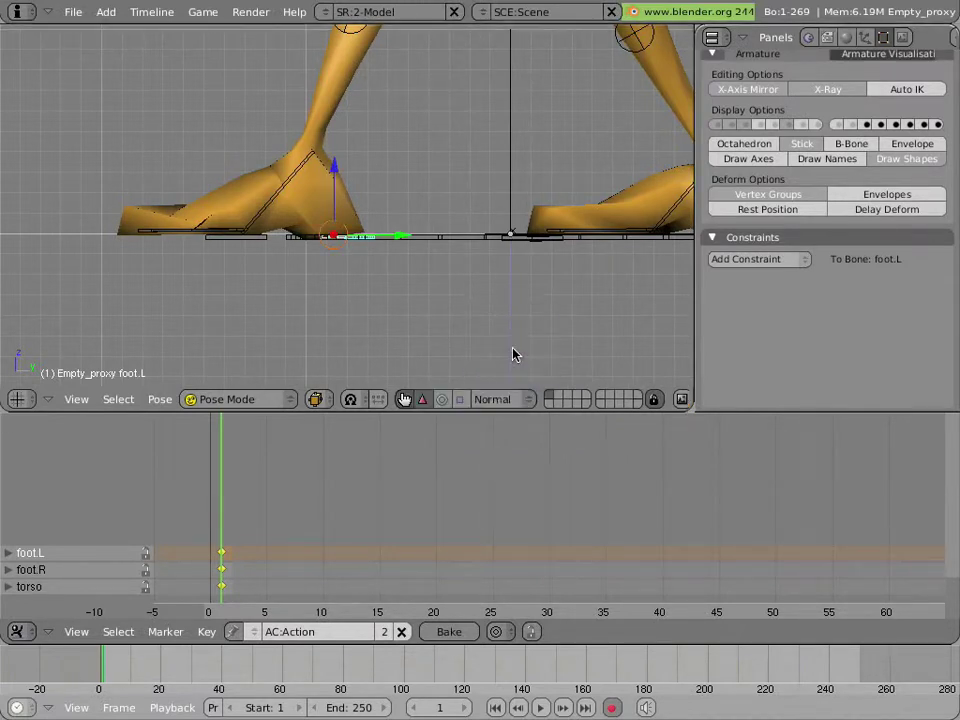
click(452, 400)
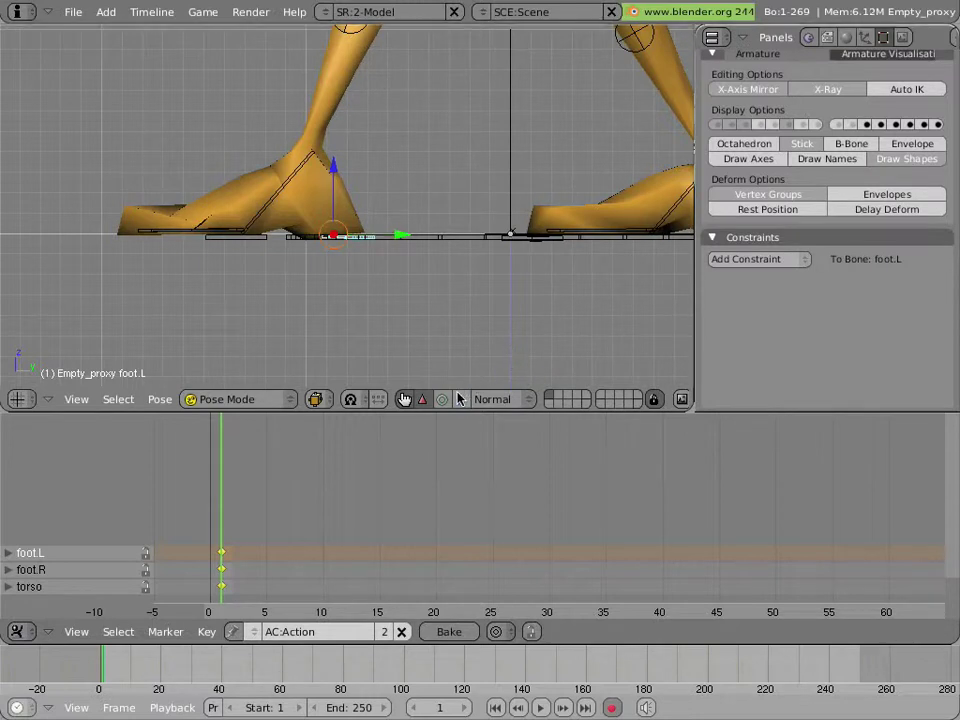
click(442, 400)
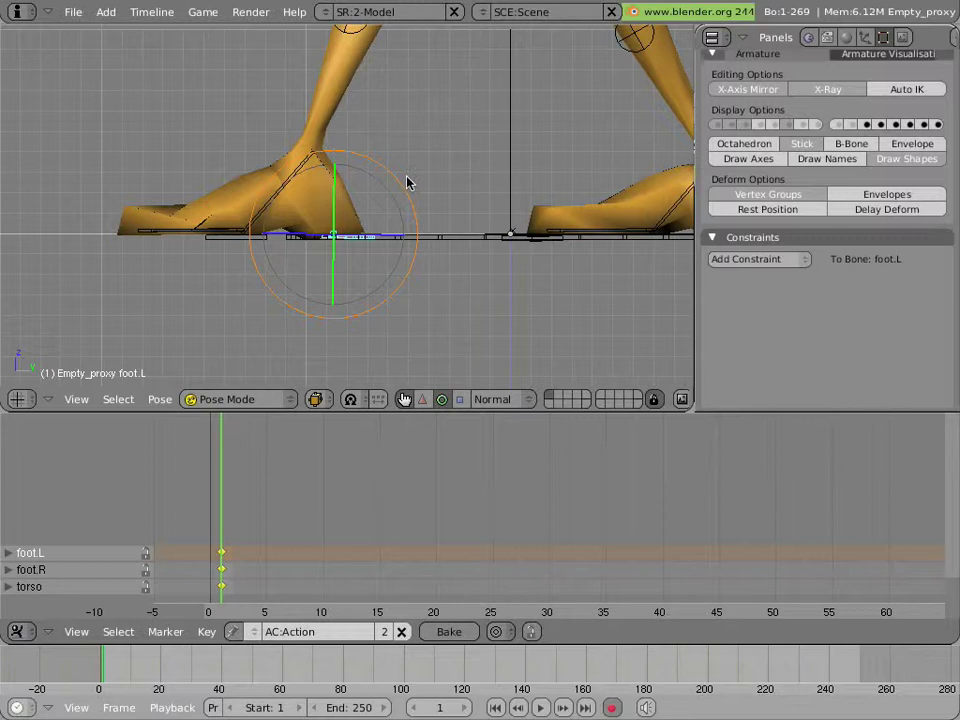
drag(411, 197, 429, 225)
scroll(369, 96, down, 5)
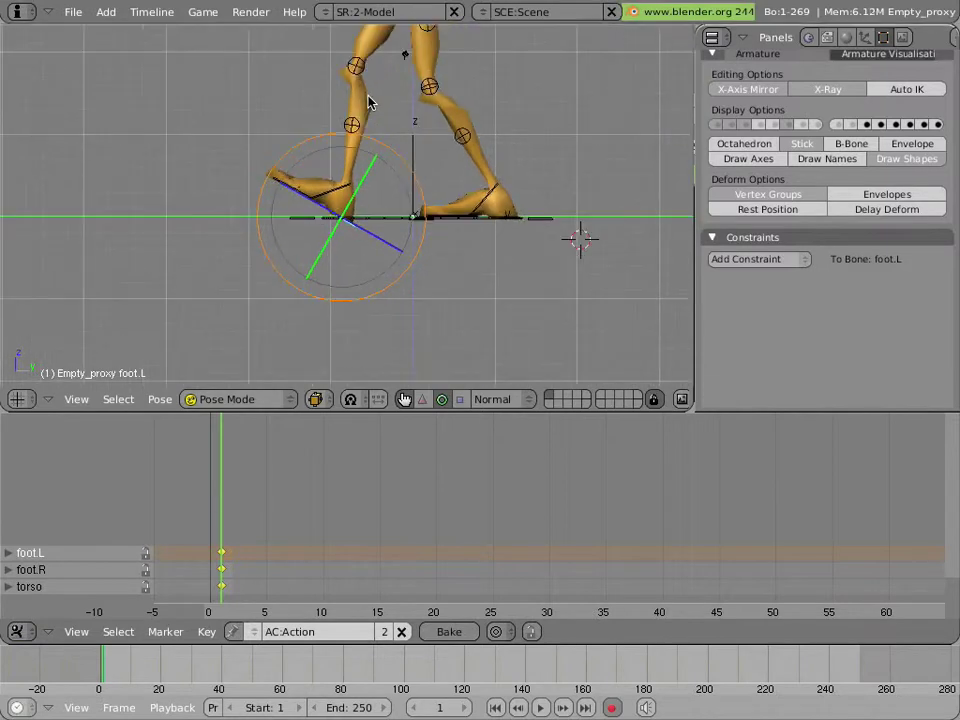
scroll(369, 96, down, 1)
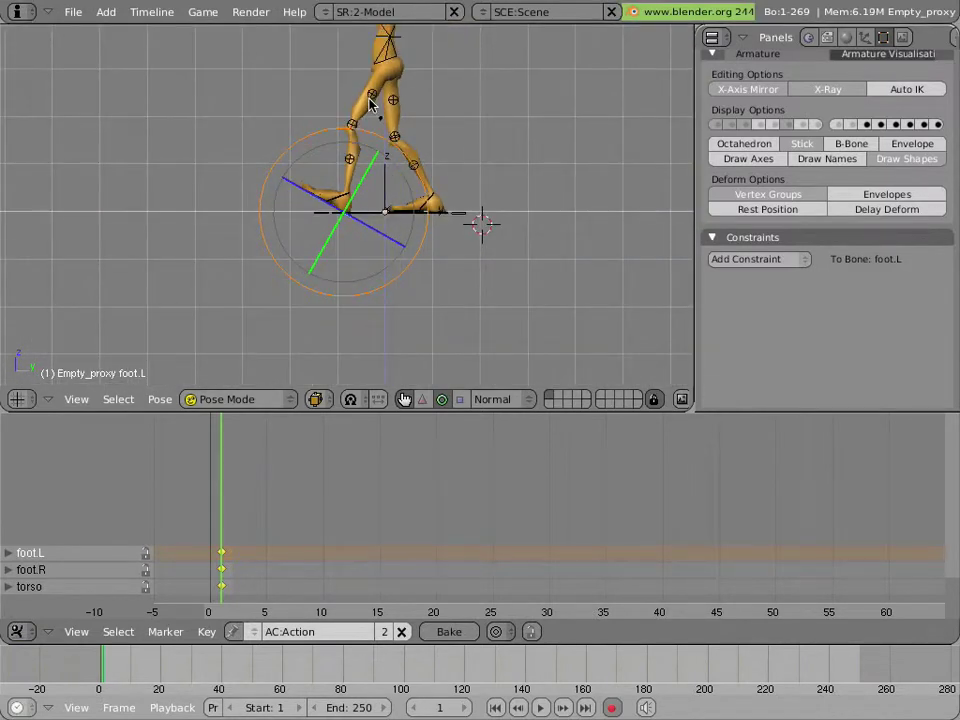
Step: Select the torso bone, frame it, and start moving it up 0.1 along Z
right_click(400, 46)
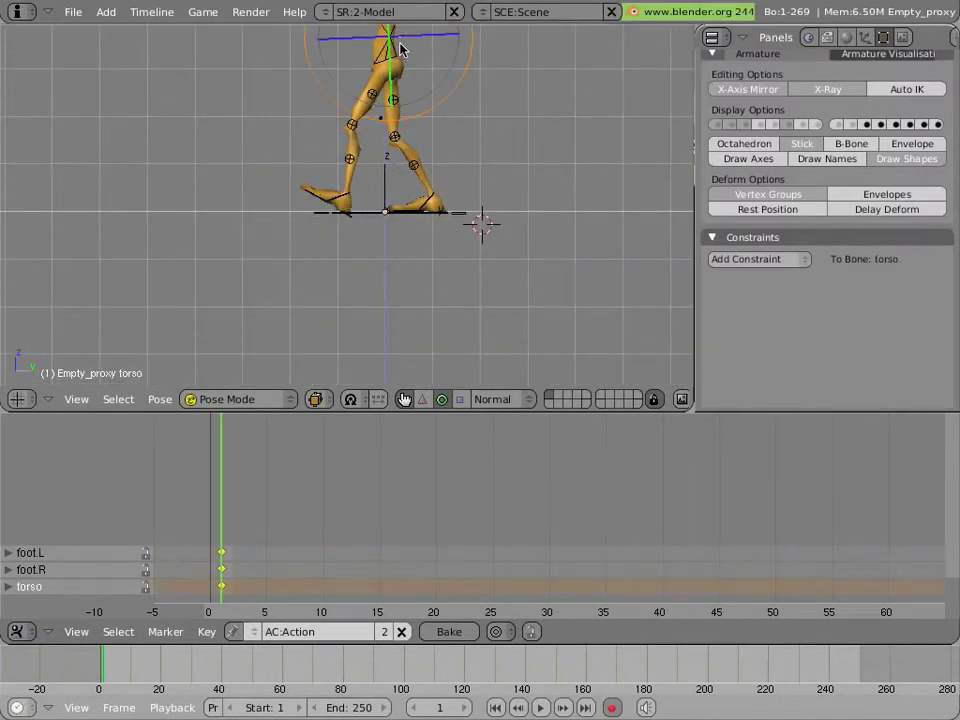
key(g)
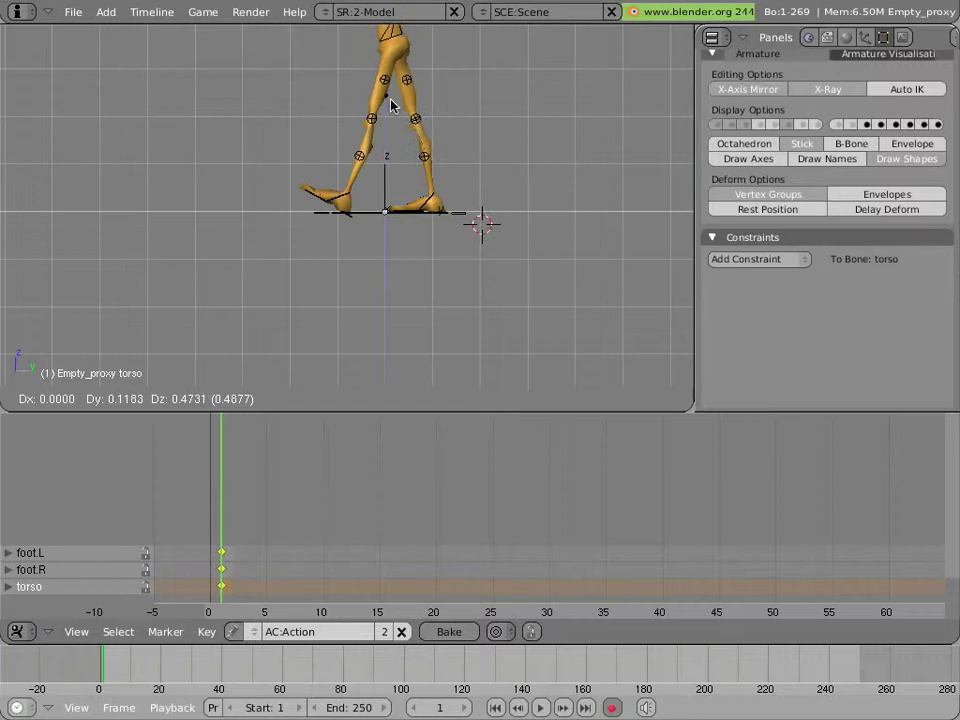
right_click(391, 108)
key(g)
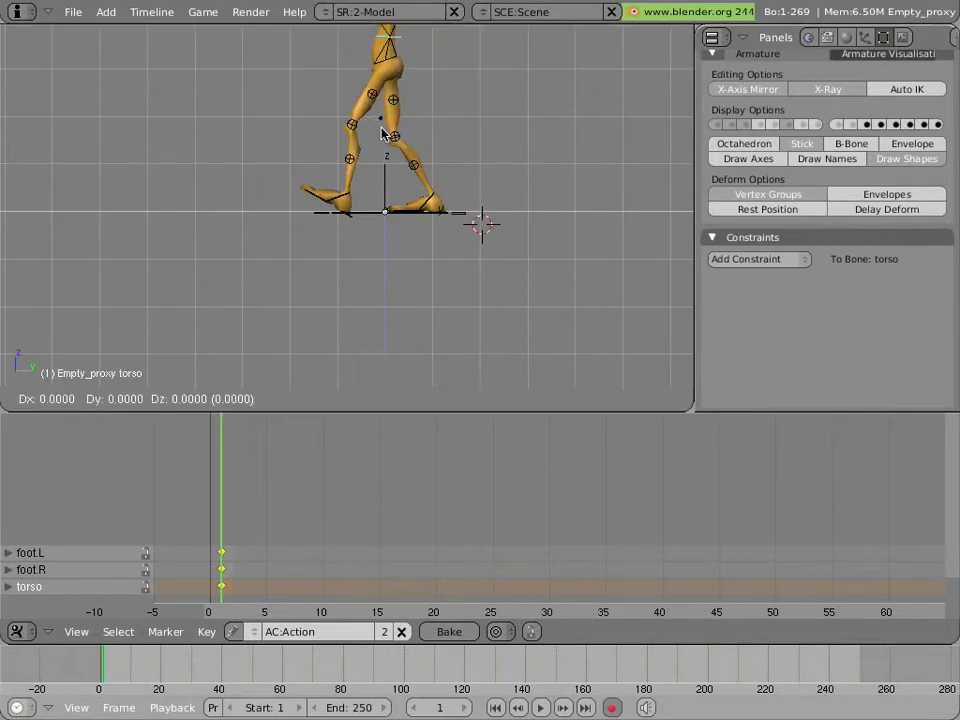
right_click(380, 113)
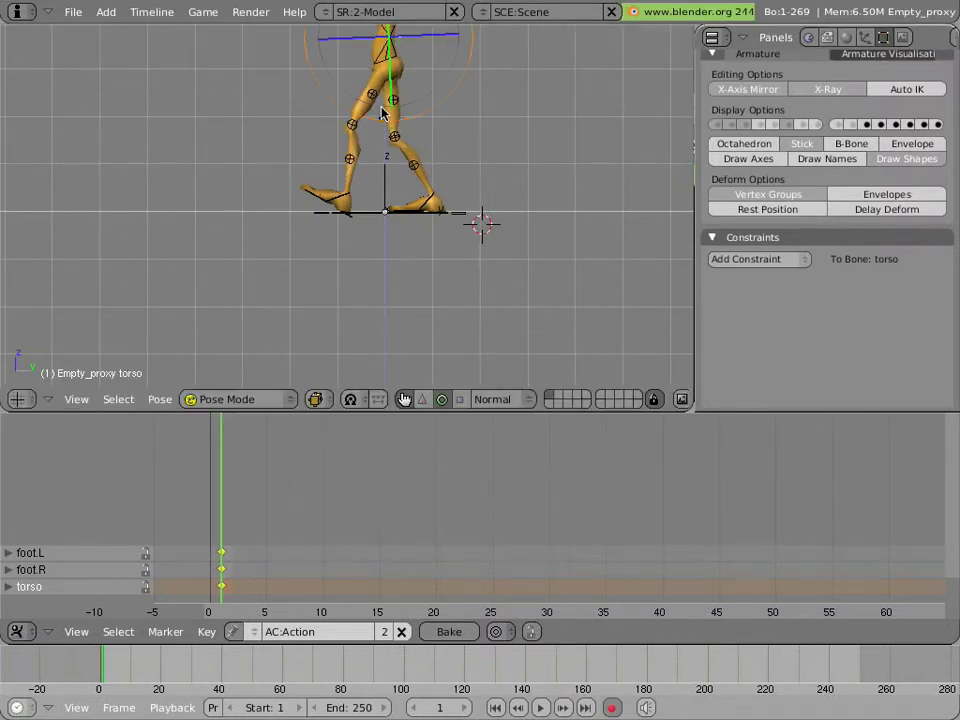
scroll(380, 113, up, 2)
shift+middle_drag(388, 90, 332, 281)
key(g)
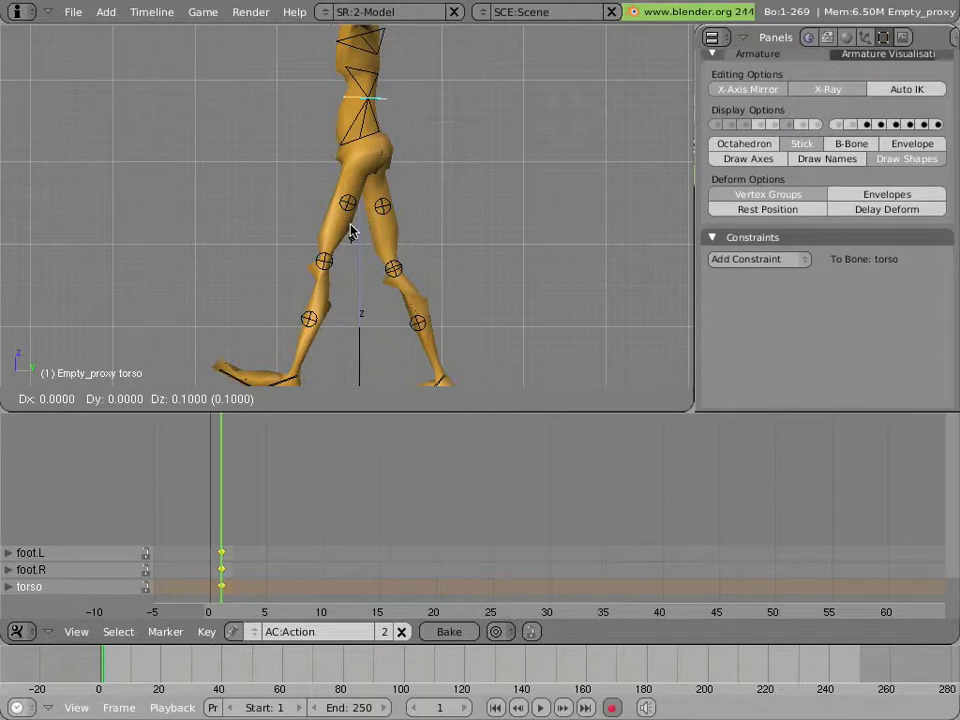
Step: Confirm the torso raised 0.1, then frame the chest and arms from the front
click(350, 230)
scroll(350, 230, down, 3)
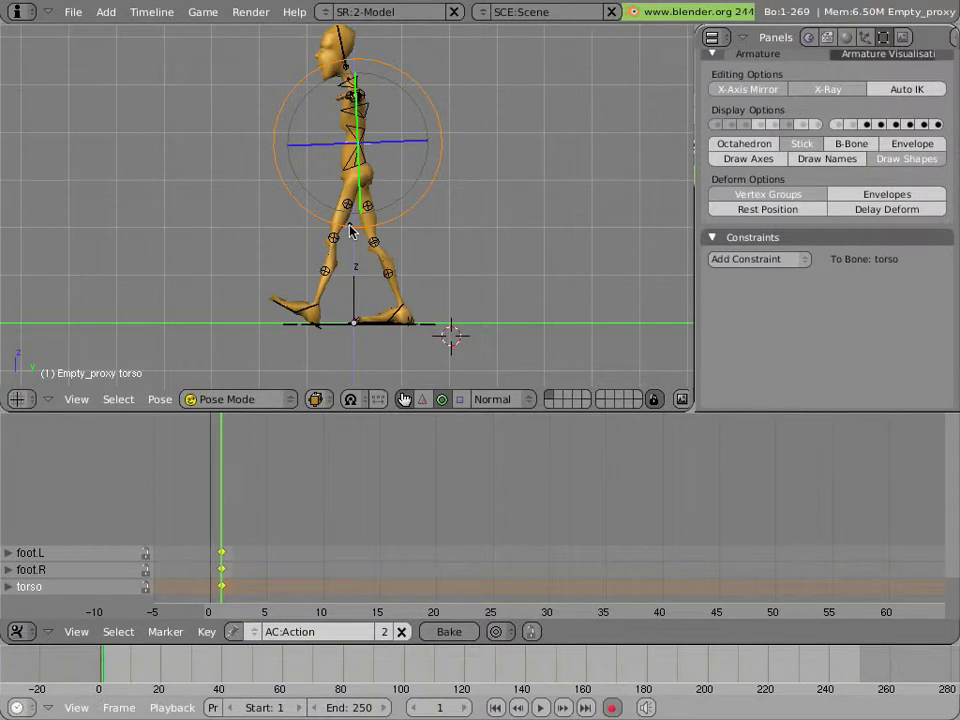
key(KP_1)
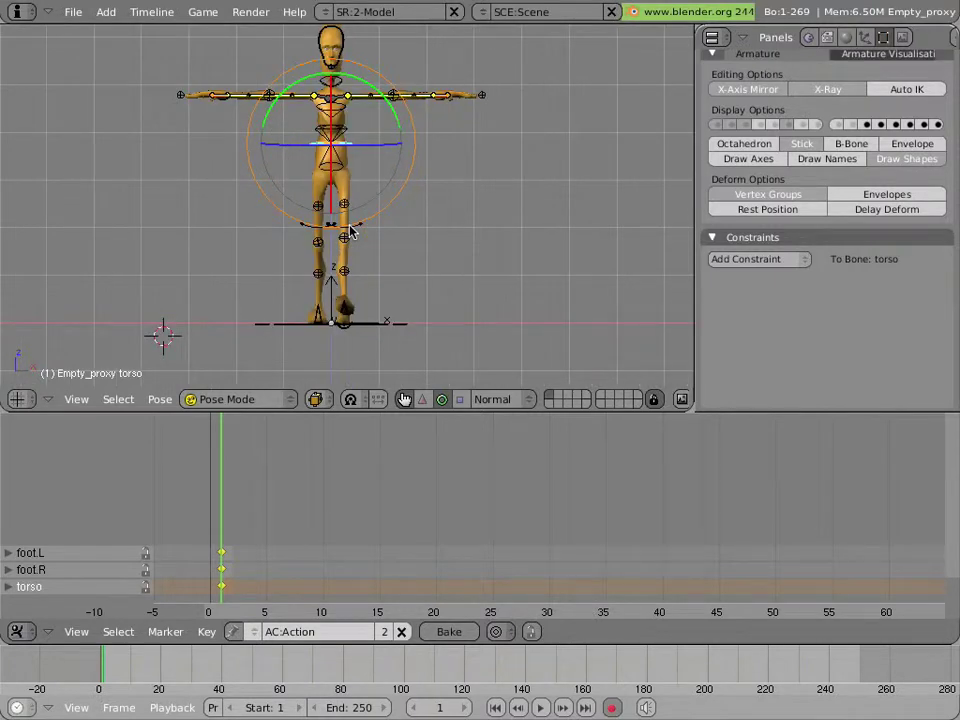
scroll(317, 208, up, 3)
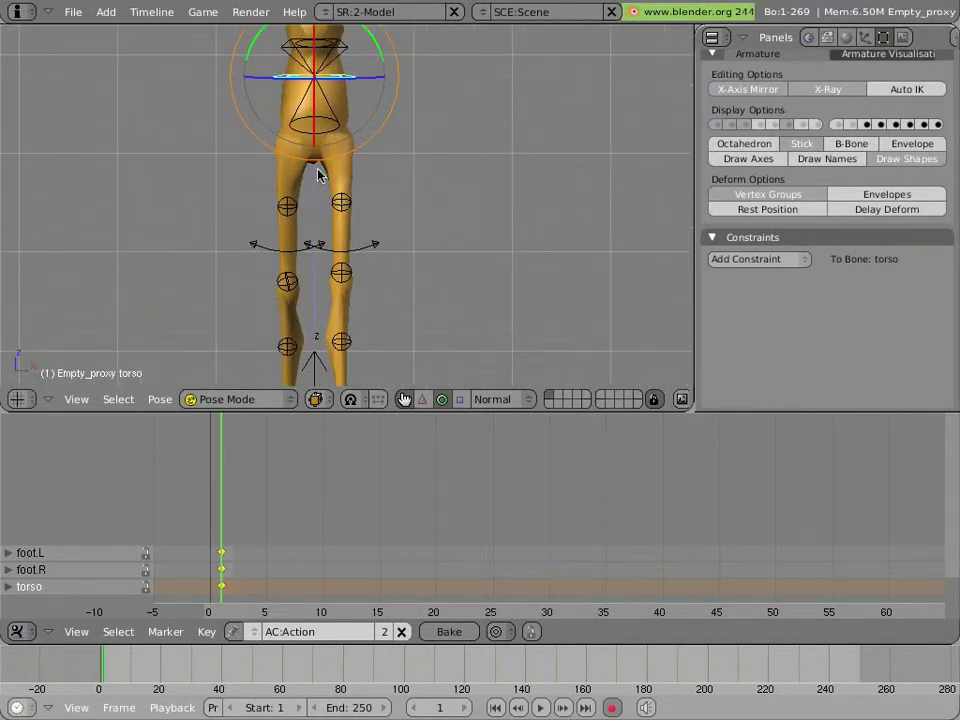
scroll(319, 180, down, 1)
scroll(319, 176, down, 1)
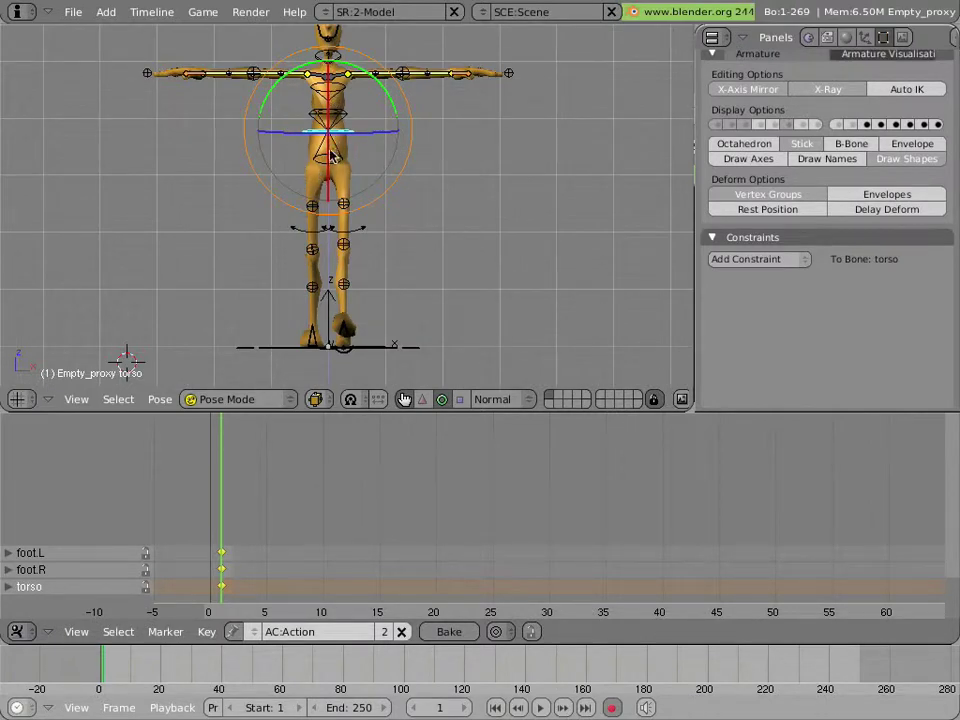
scroll(317, 158, up, 2)
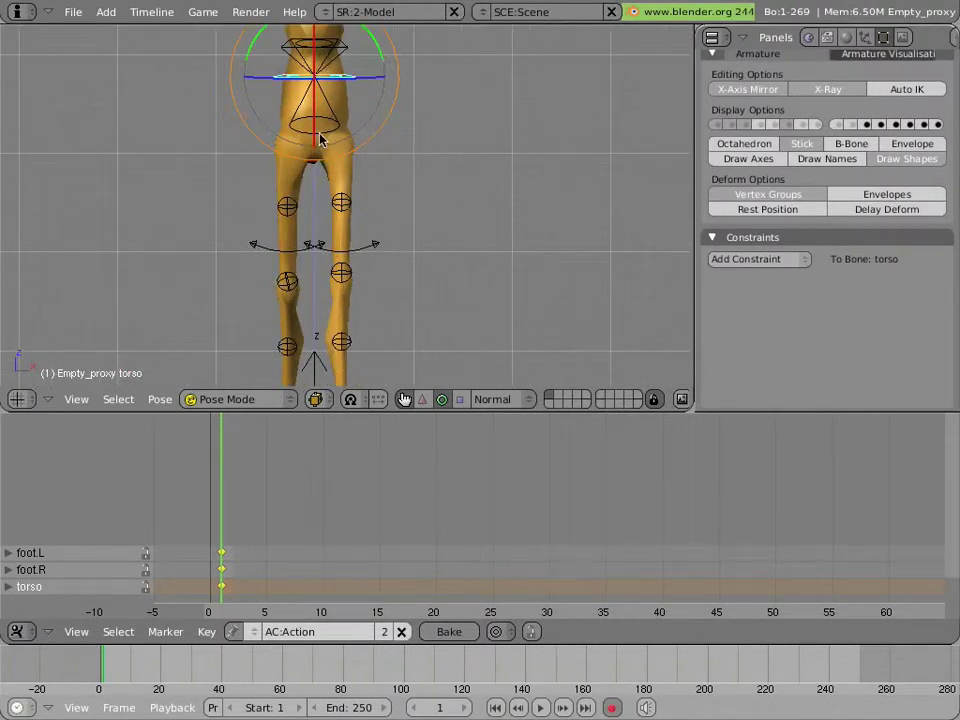
shift+middle_drag(311, 120, 261, 274)
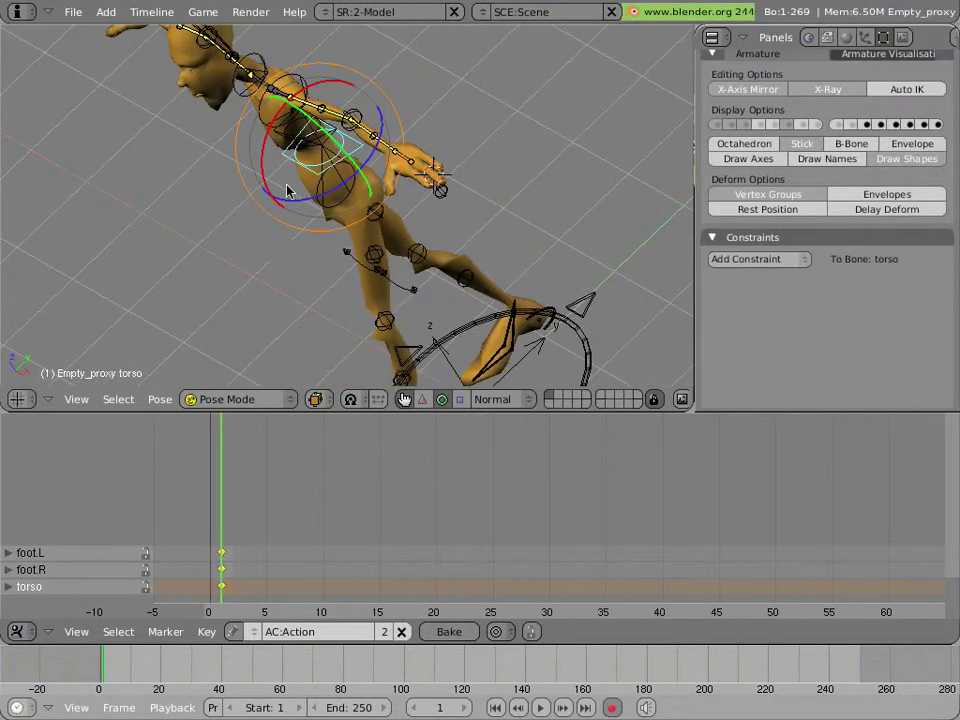
middle_drag(289, 189, 334, 208)
Step: Rotate the lowback bone about 16.5 degrees to turn the upper body
right_click(248, 151)
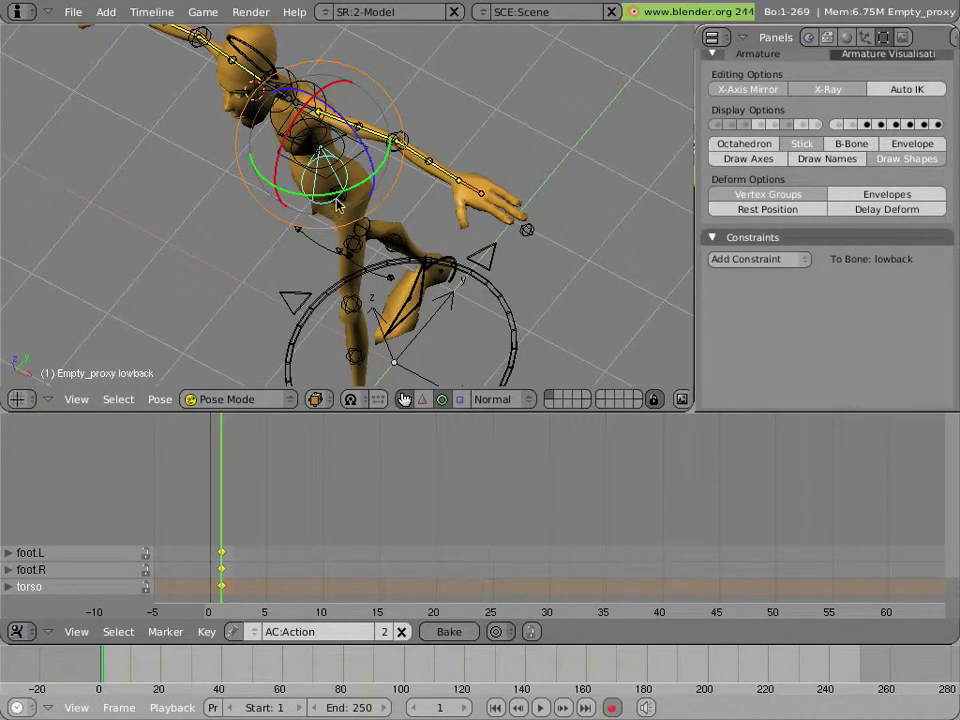
middle_drag(251, 257, 300, 253)
middle_drag(216, 272, 418, 279)
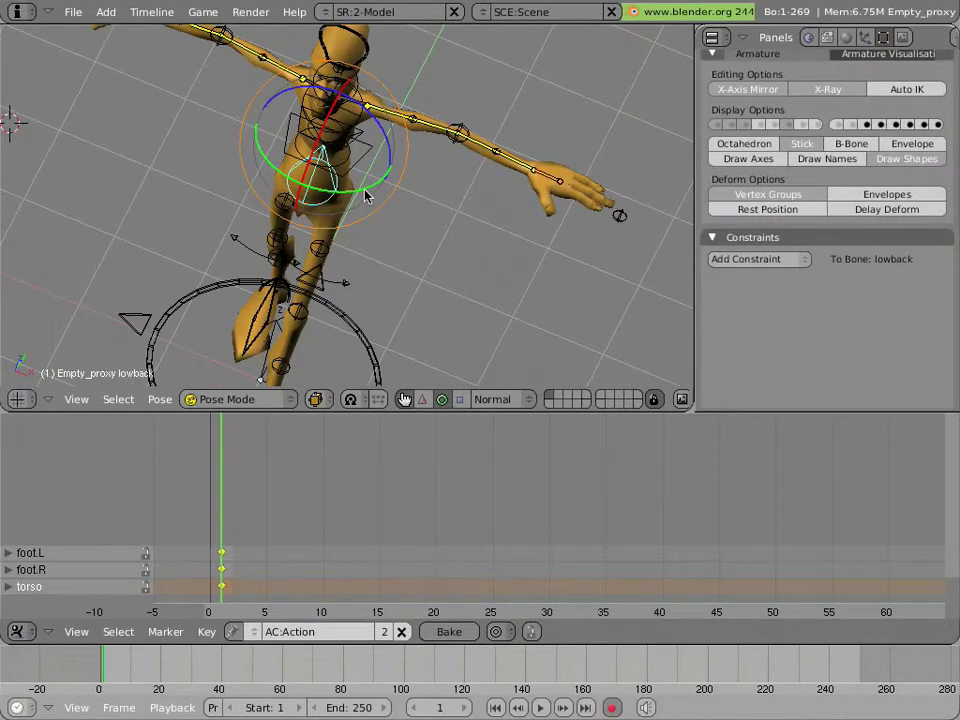
key(r)
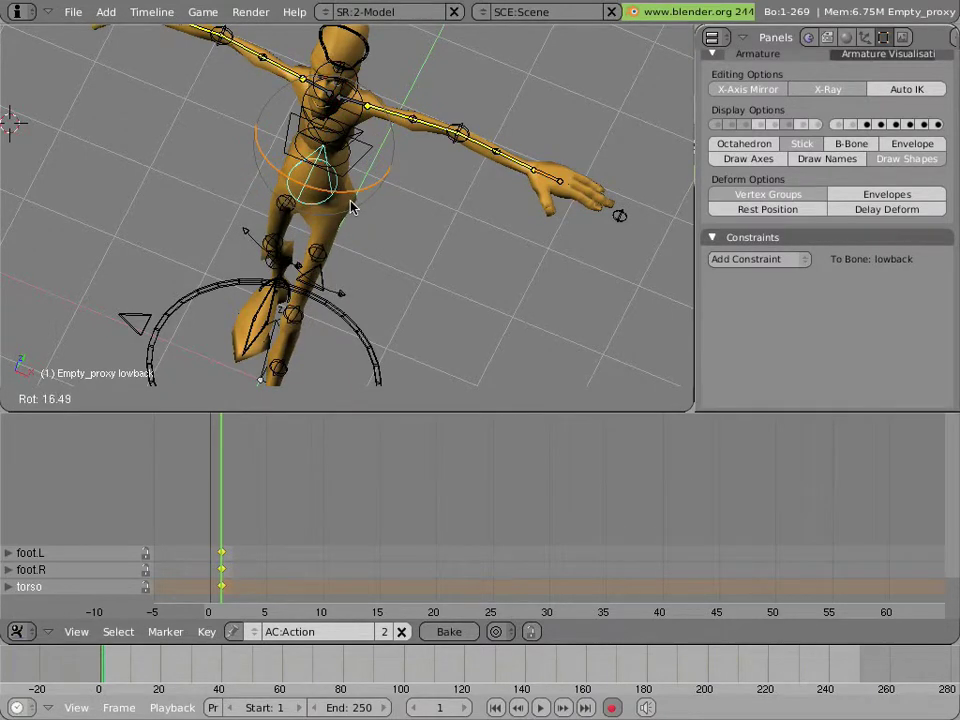
click(352, 207)
middle_drag(254, 180, 283, 274)
shift+scroll(283, 274, down, 4)
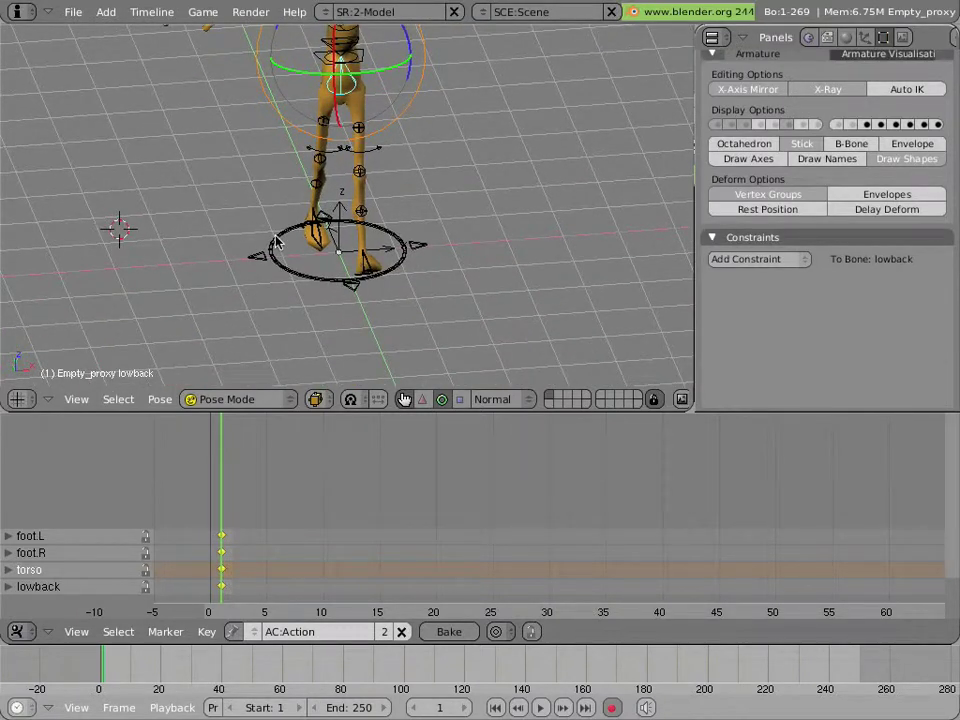
Step: In front view, slide the right foot 0.1 sideways along X
key(KP_1)
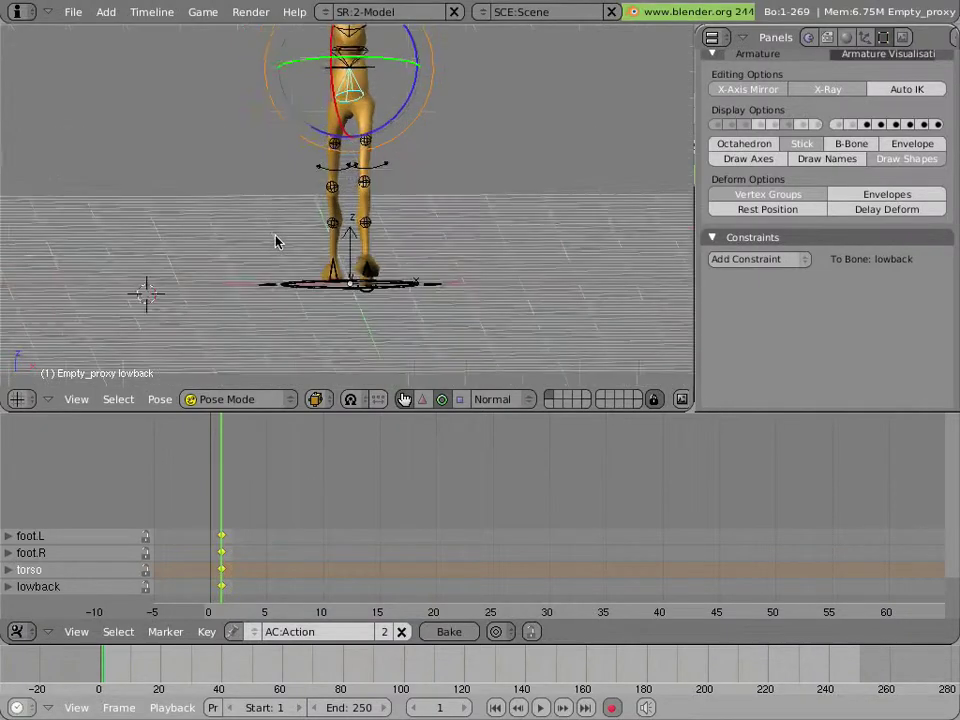
scroll(300, 274, up, 5)
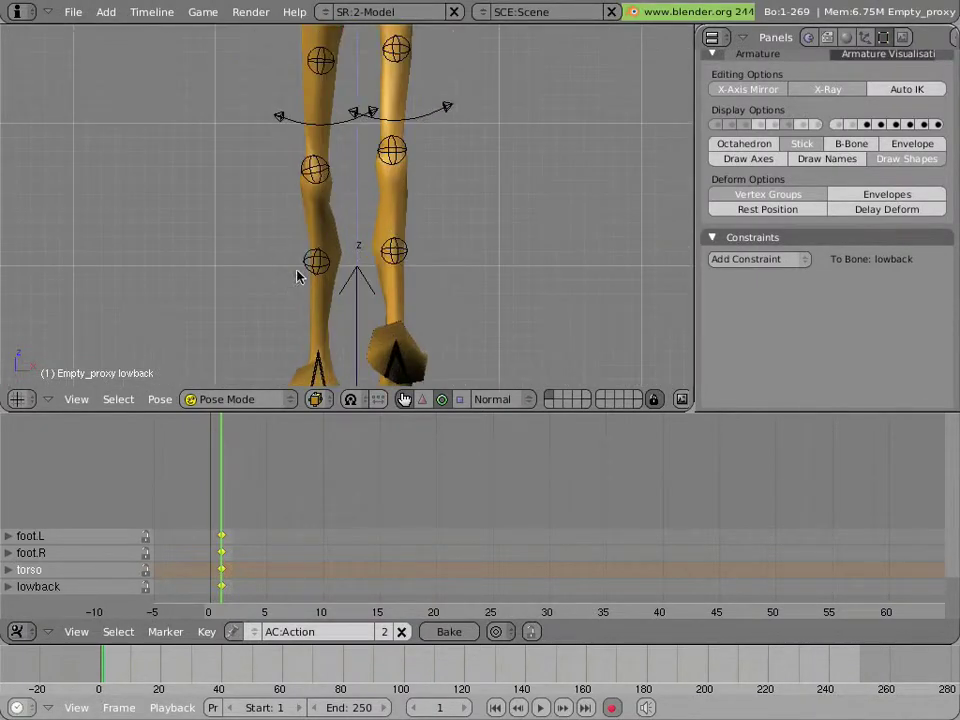
shift+middle_drag(300, 274, 325, 141)
scroll(325, 141, up, 6)
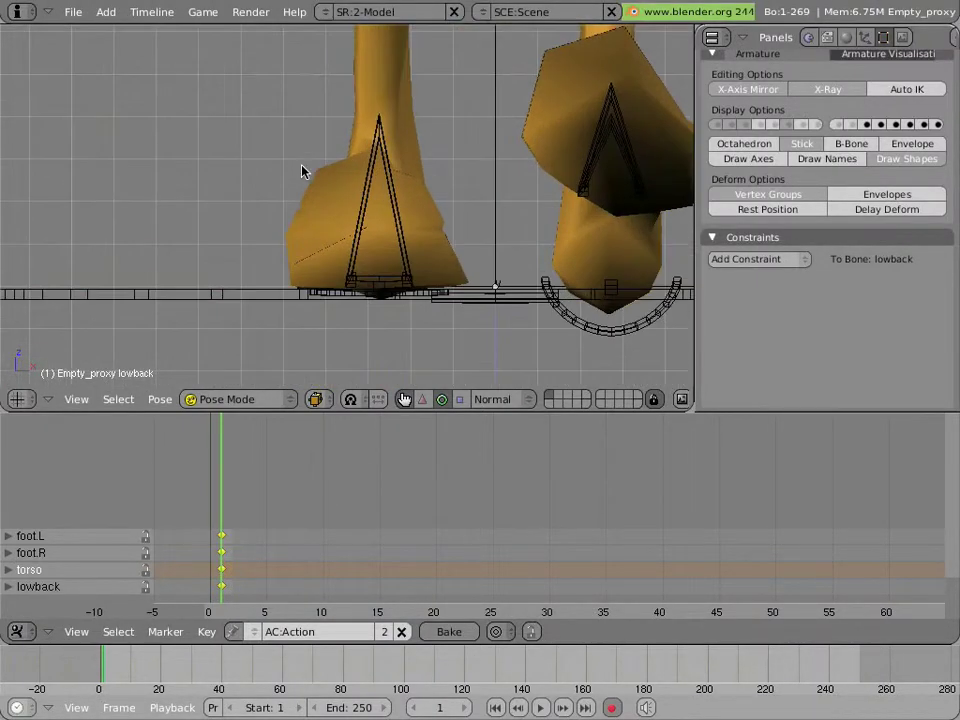
scroll(327, 188, down, 1)
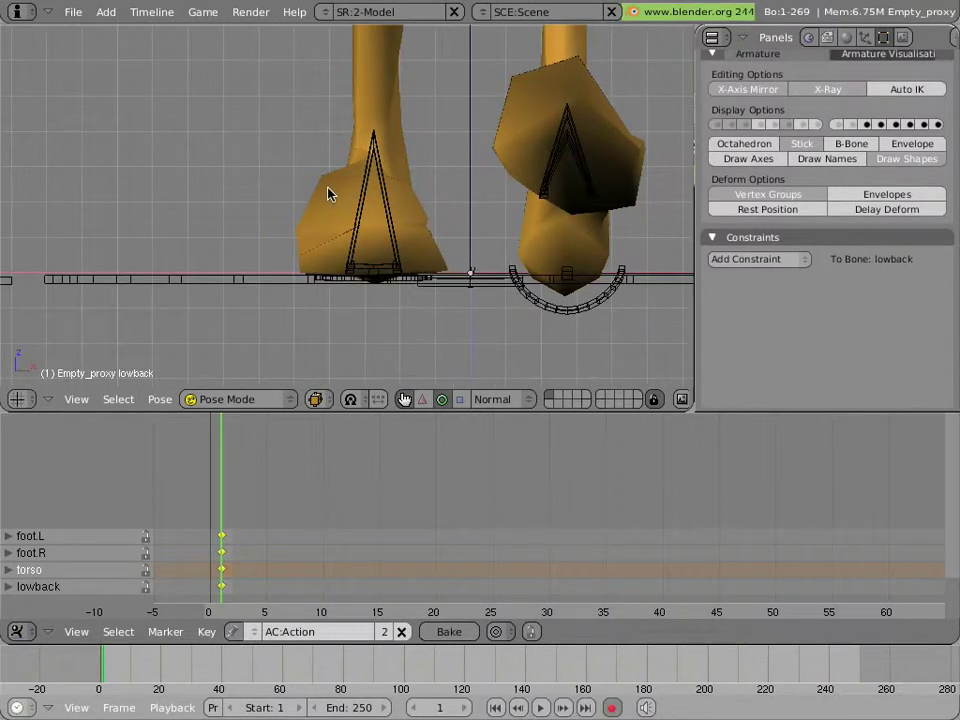
right_click(336, 286)
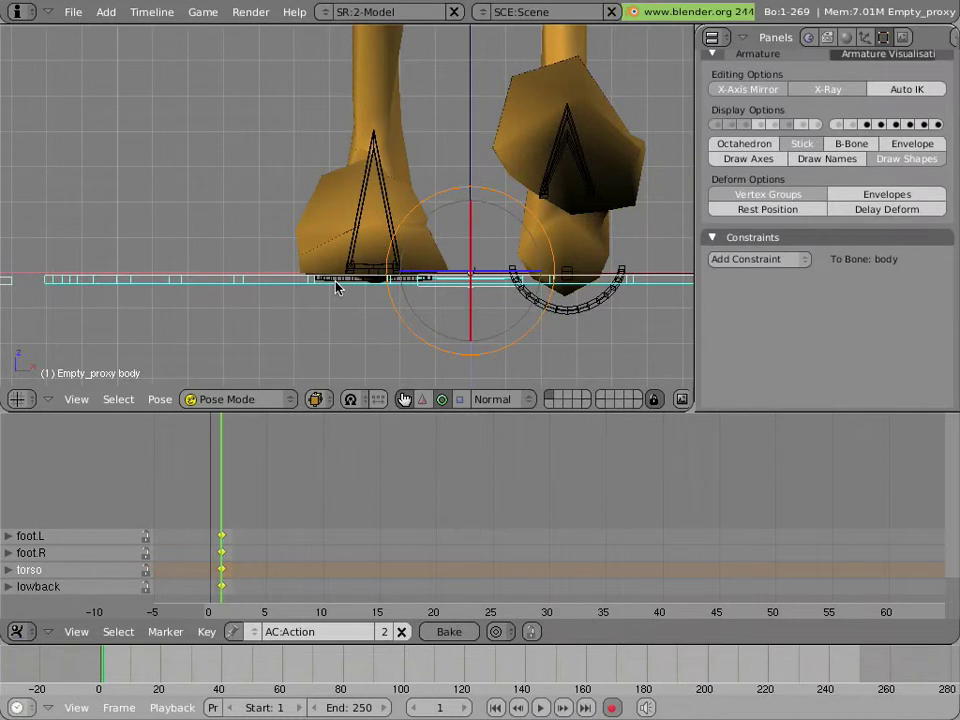
right_click(336, 287)
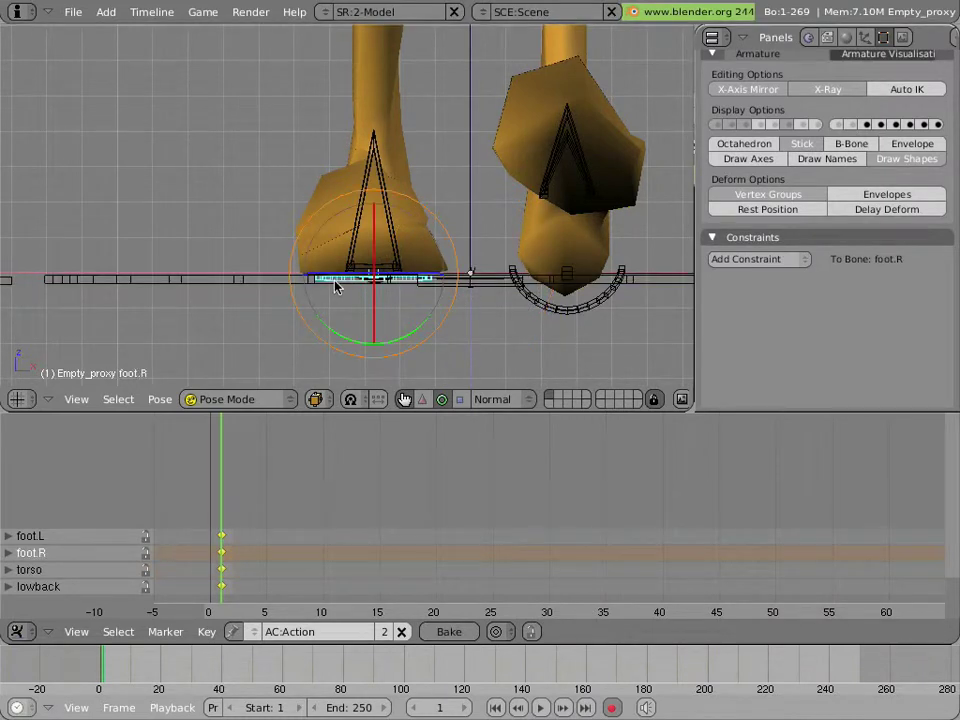
key(g)
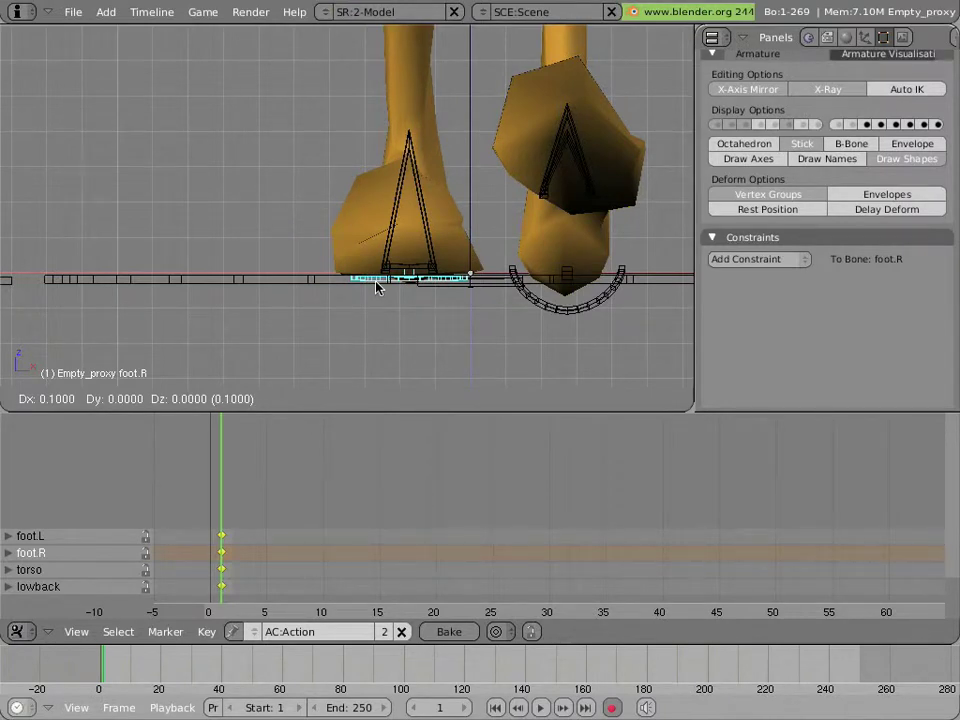
click(376, 287)
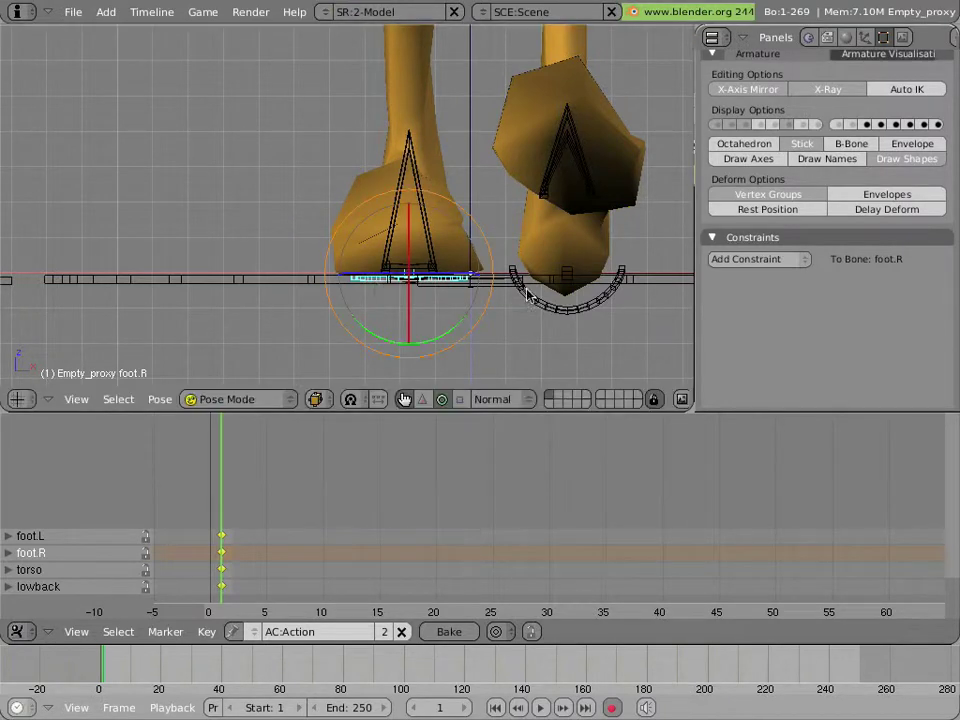
Step: Shift the left foot -0.1 along X, then select foot.R again
right_click(616, 306)
key(g)
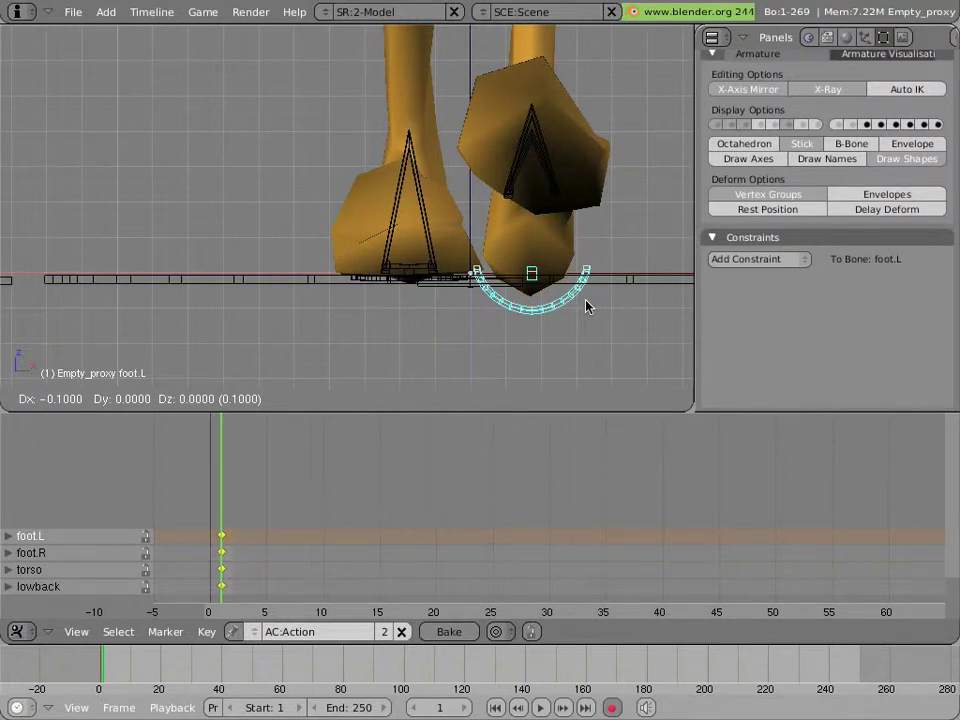
click(586, 306)
scroll(480, 237, down, 5)
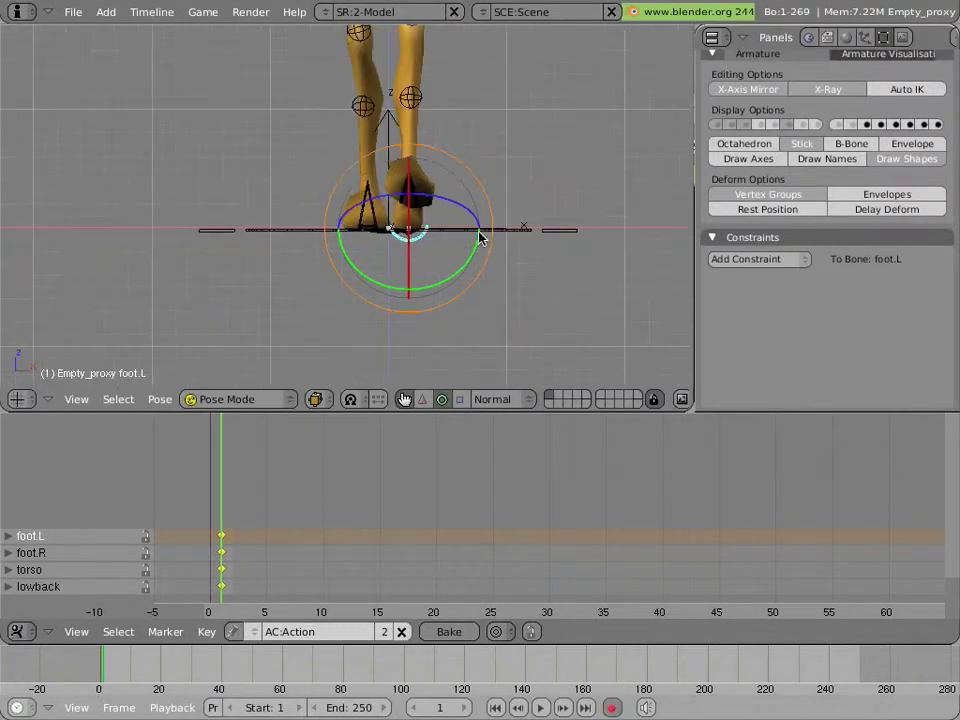
scroll(480, 237, up, 5)
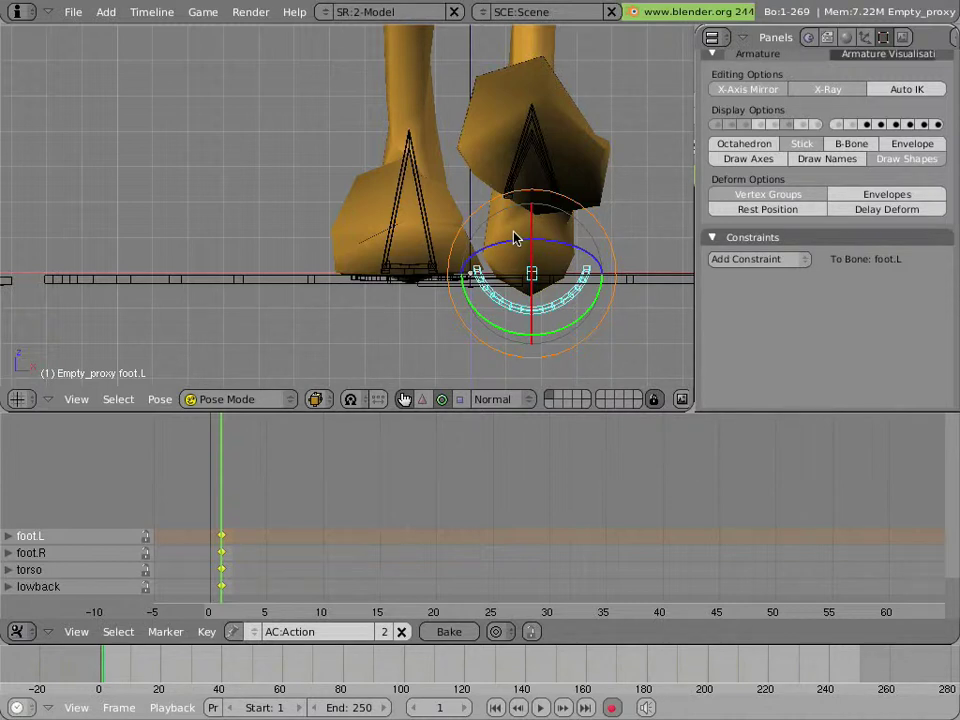
key(g)
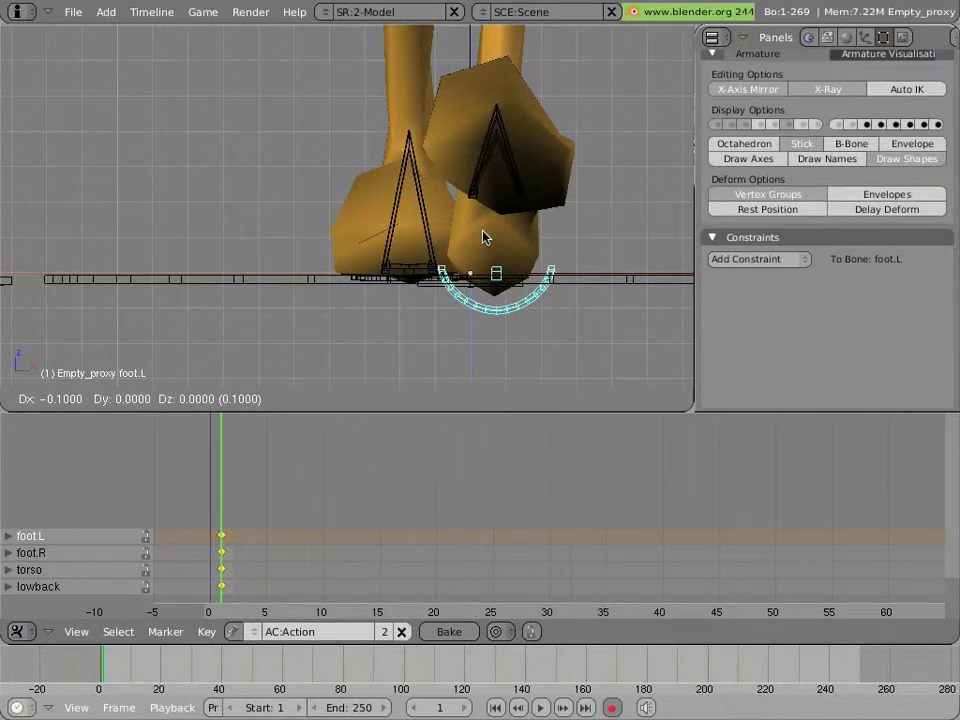
click(483, 237)
right_click(368, 285)
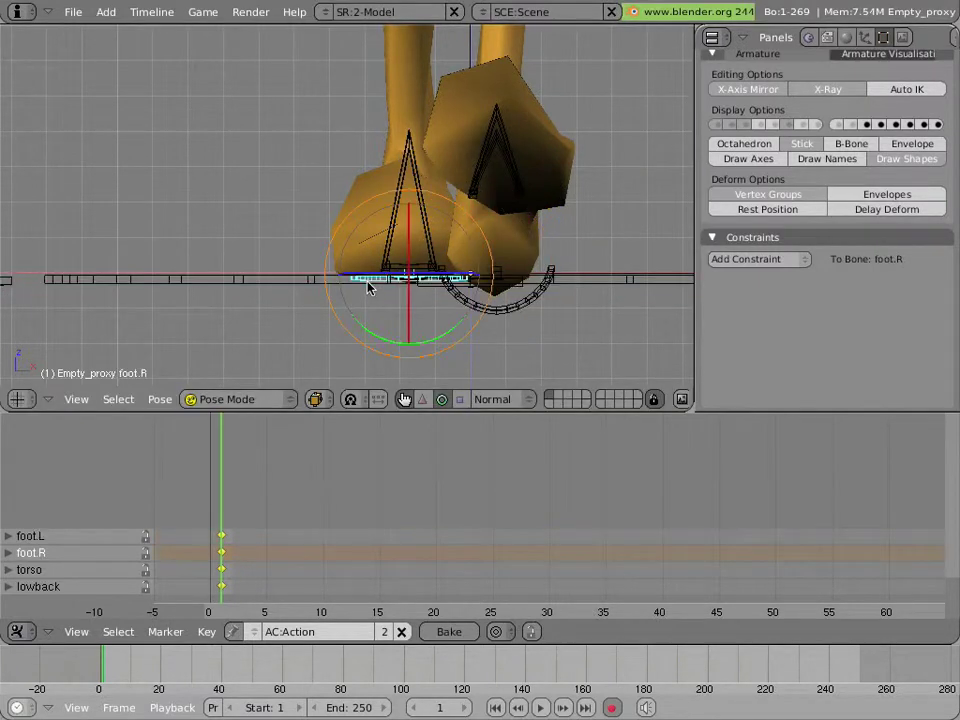
Step: Shift the right foot 0.1 the other way along X and inspect the spread legs from the front
key(g)
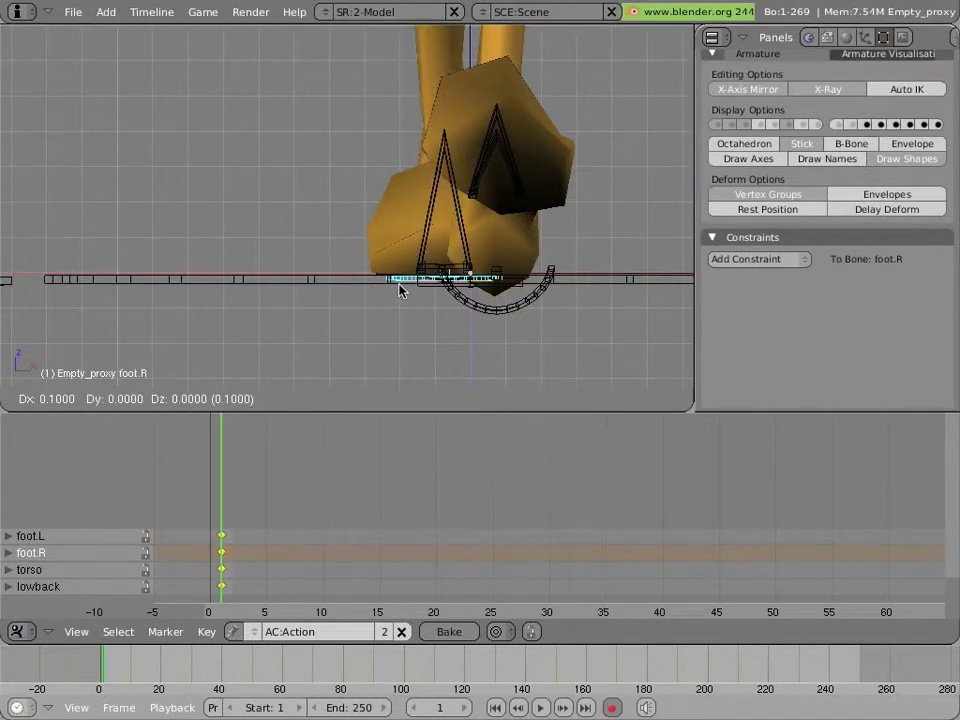
click(399, 290)
scroll(386, 208, down, 4)
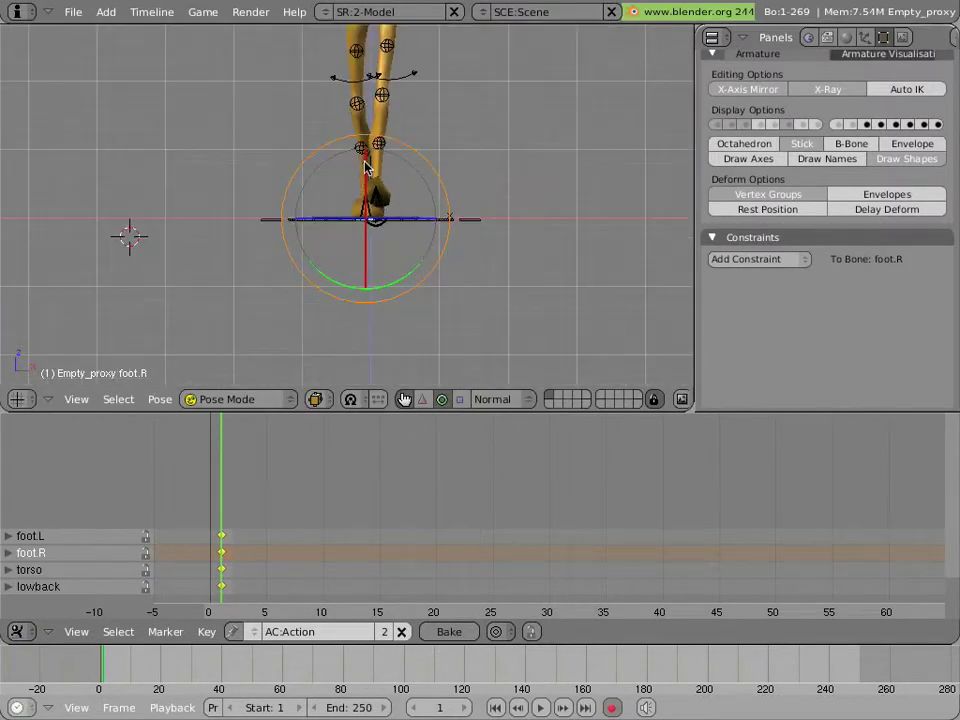
shift+scroll(368, 232, up, 6)
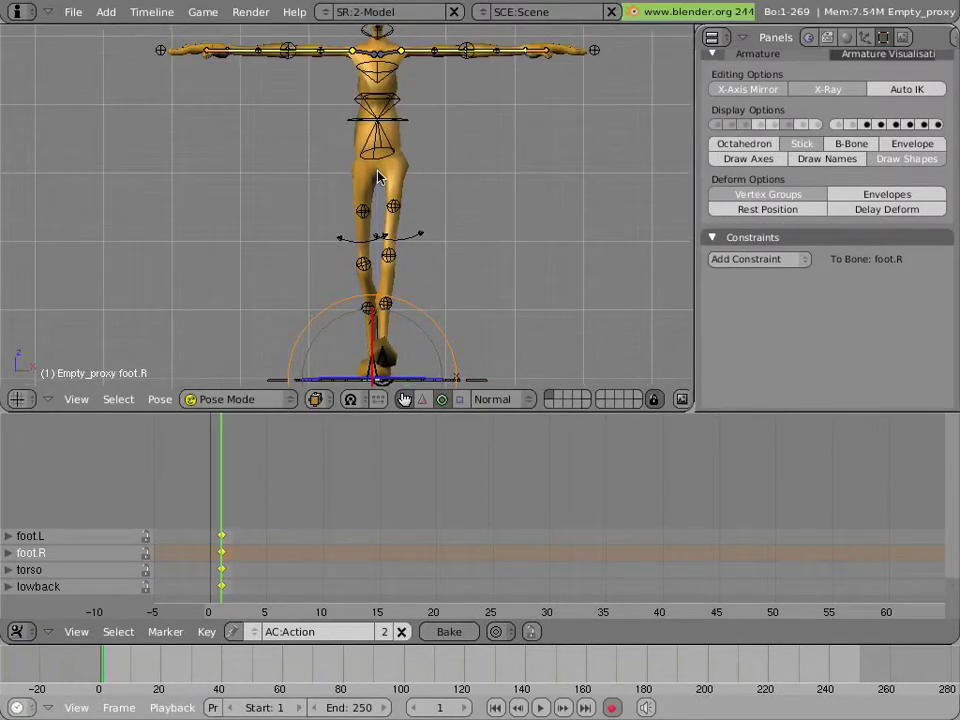
scroll(401, 167, down, 2)
scroll(446, 169, up, 3)
middle_drag(446, 169, 330, 215)
scroll(336, 210, down, 3)
scroll(200, 194, up, 3)
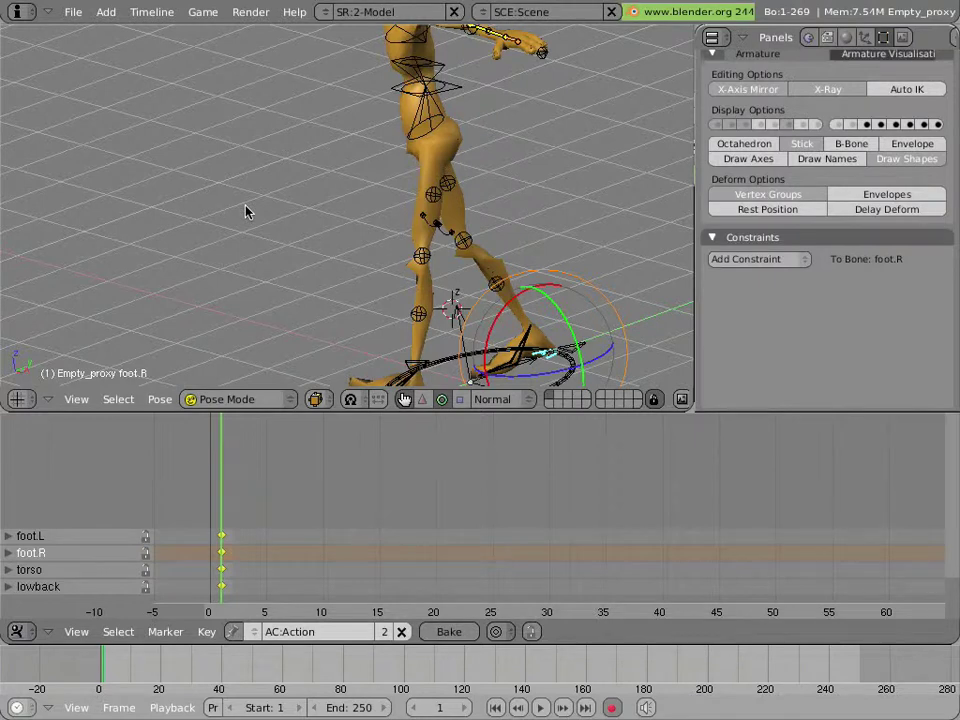
key(KP_1)
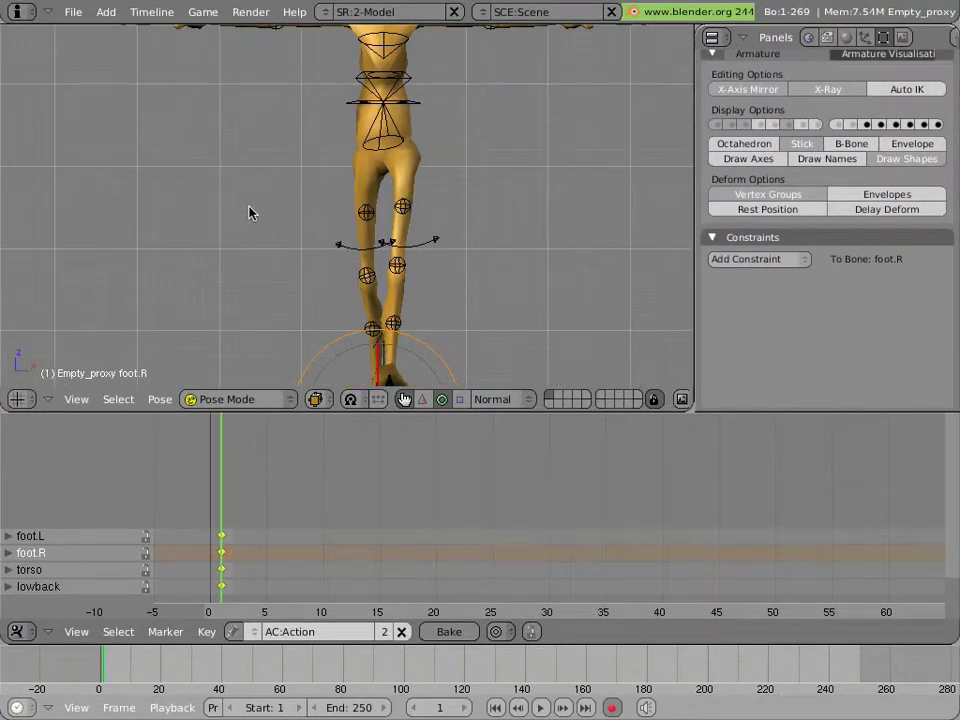
scroll(290, 230, up, 5)
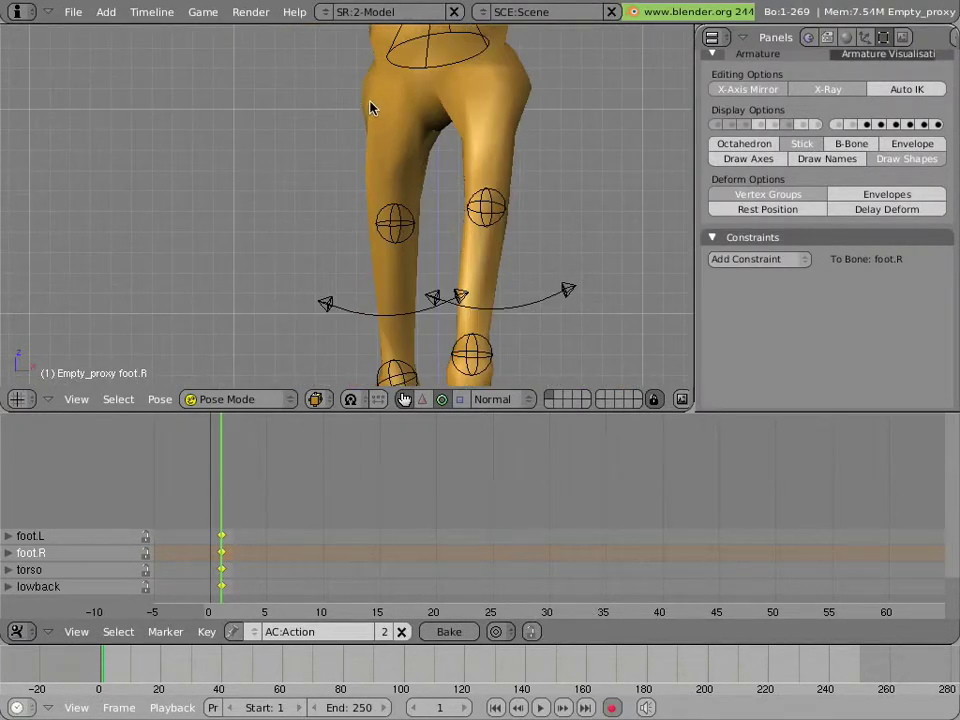
scroll(371, 103, down, 6)
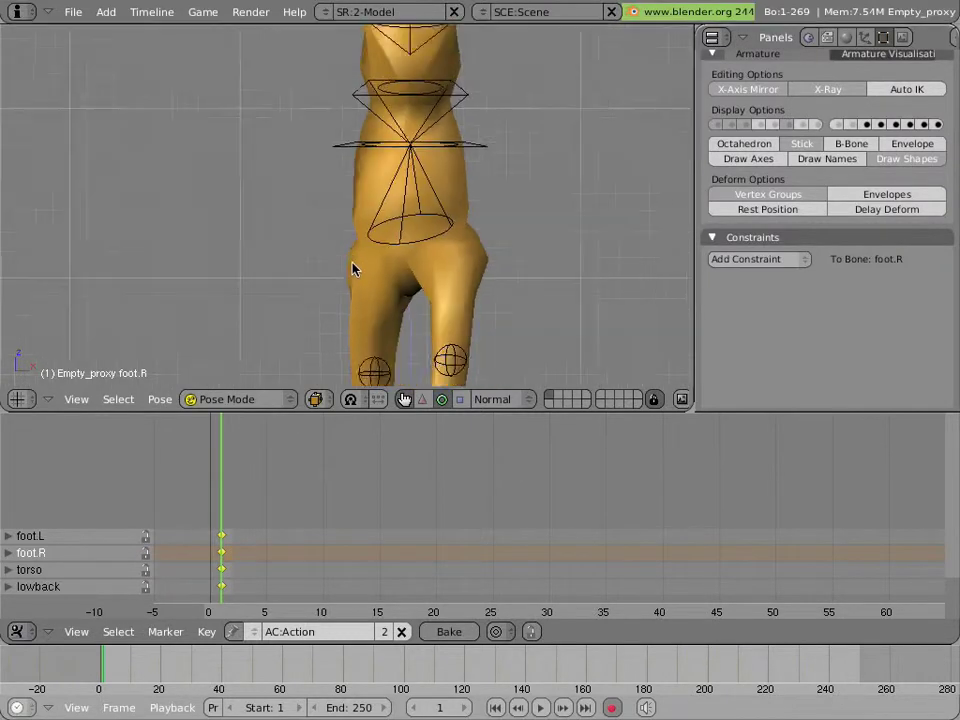
Step: Rotate toparm.L and toparm.R down from the T-pose to hang at the character's sides
right_click(420, 95)
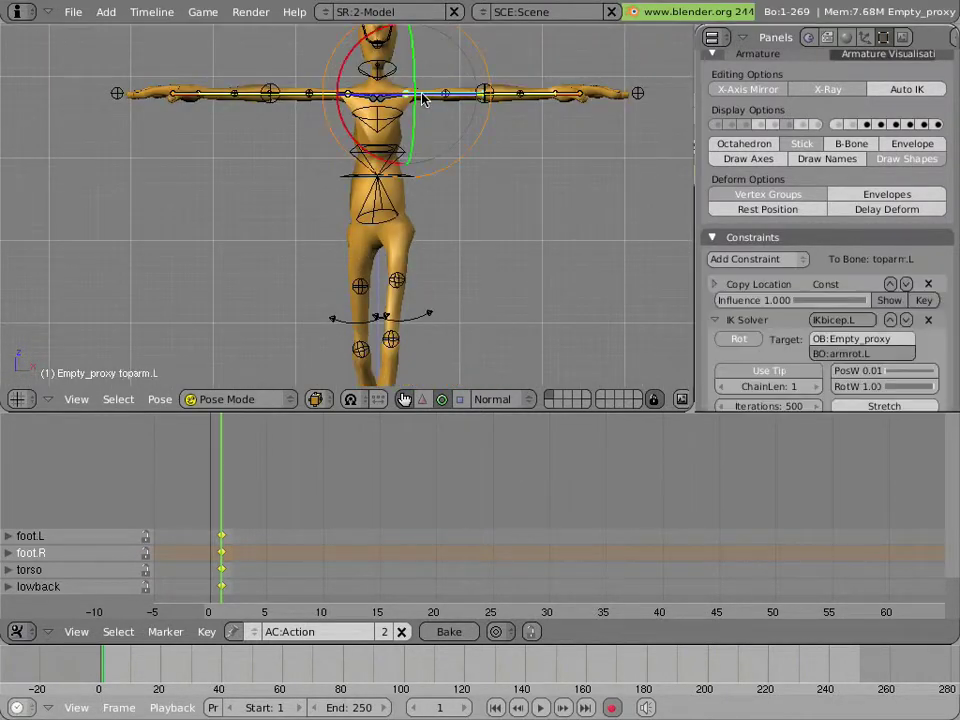
key(r)
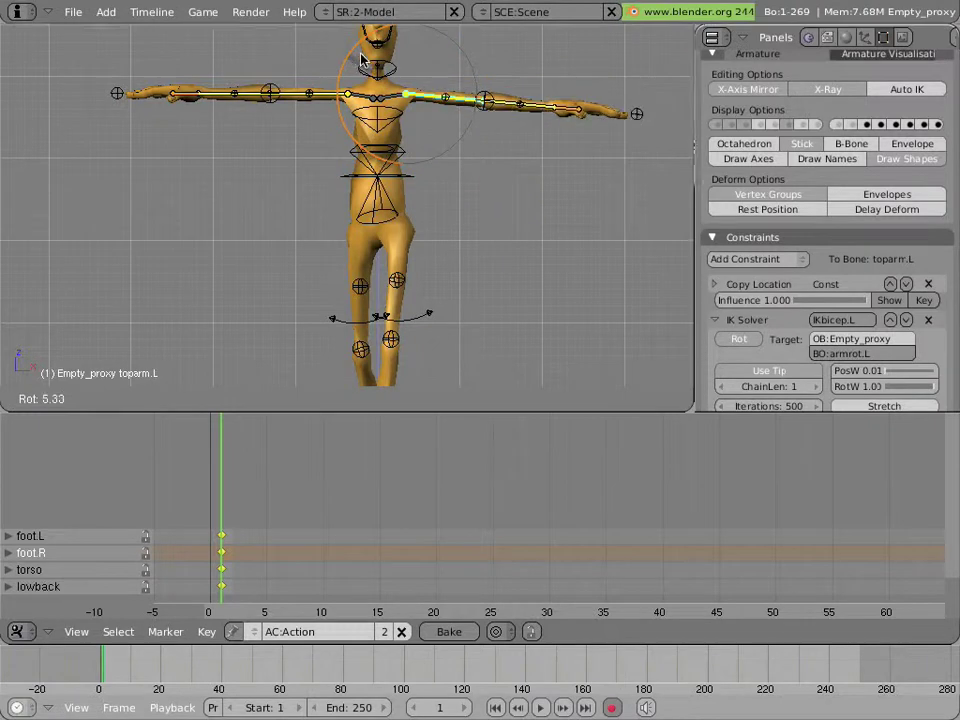
click(417, 72)
right_click(290, 90)
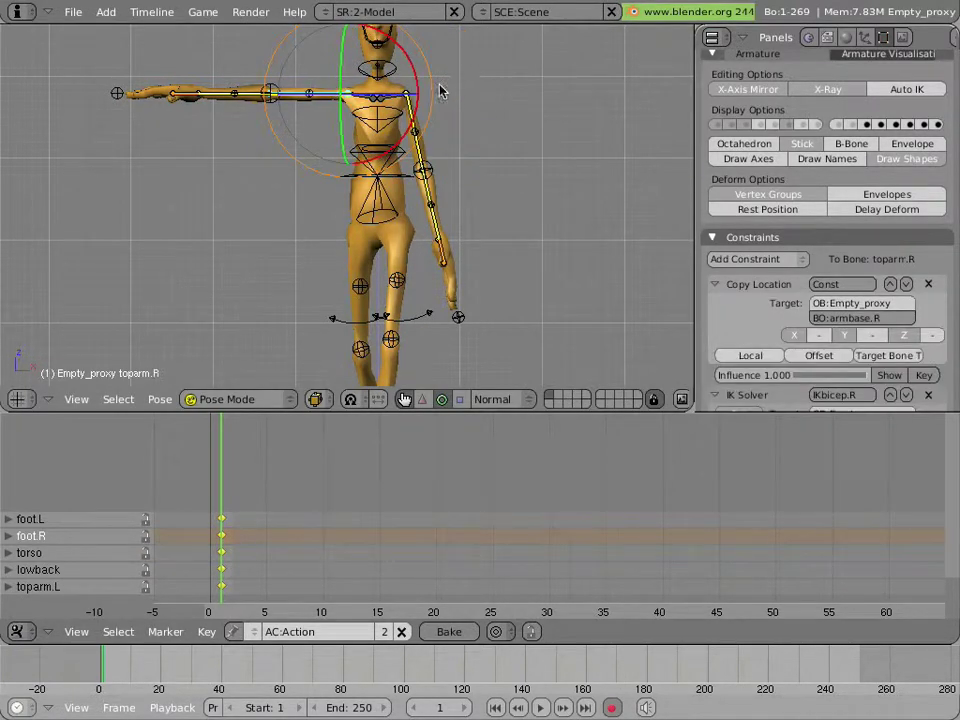
key(r)
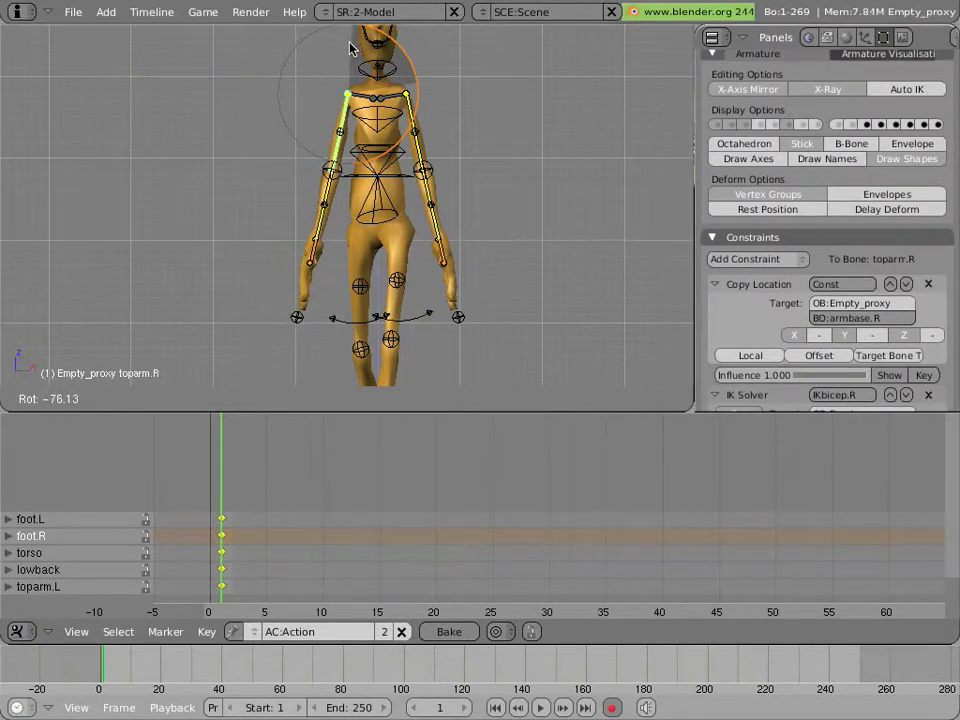
click(350, 48)
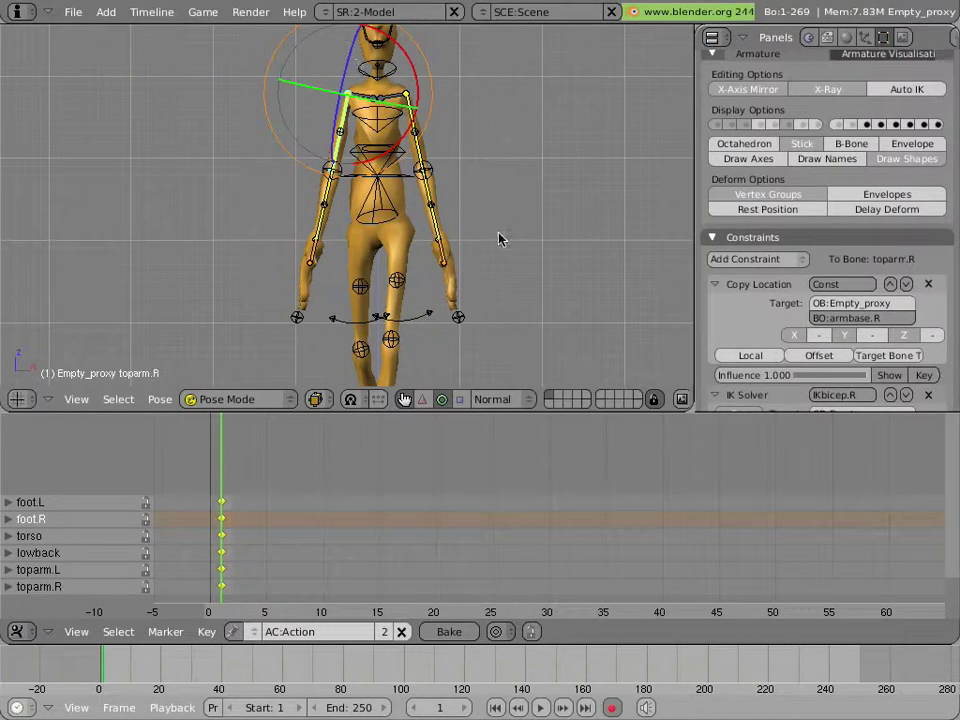
key(KP_3)
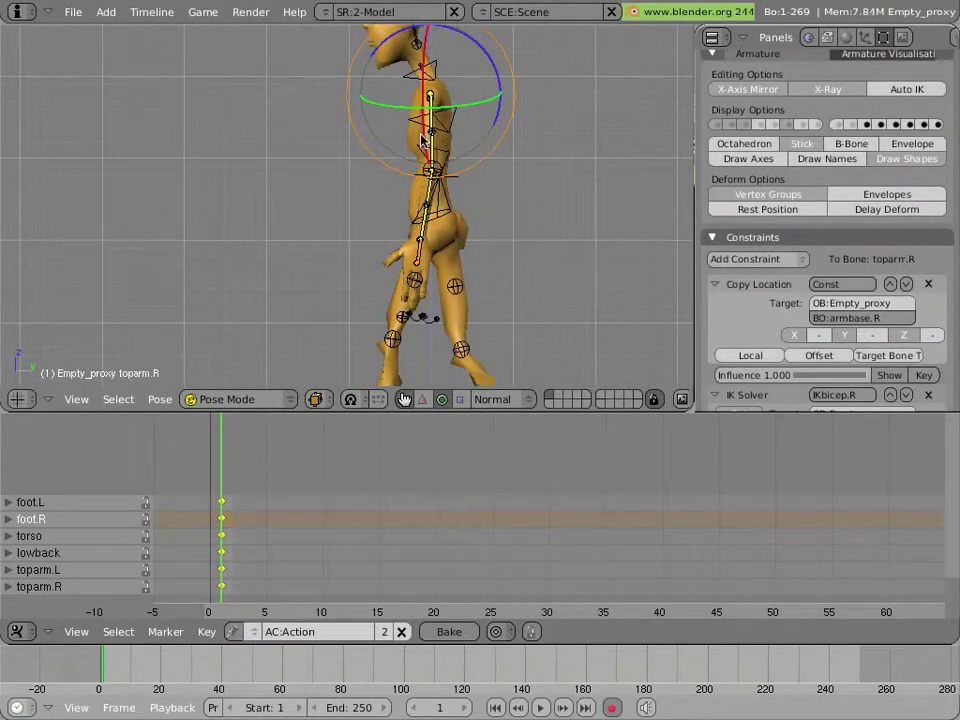
Step: Swing toparm.L and toparm.R into walking-pose angles, keying both at frame 1
scroll(420, 140, up, 4)
scroll(420, 140, down, 4)
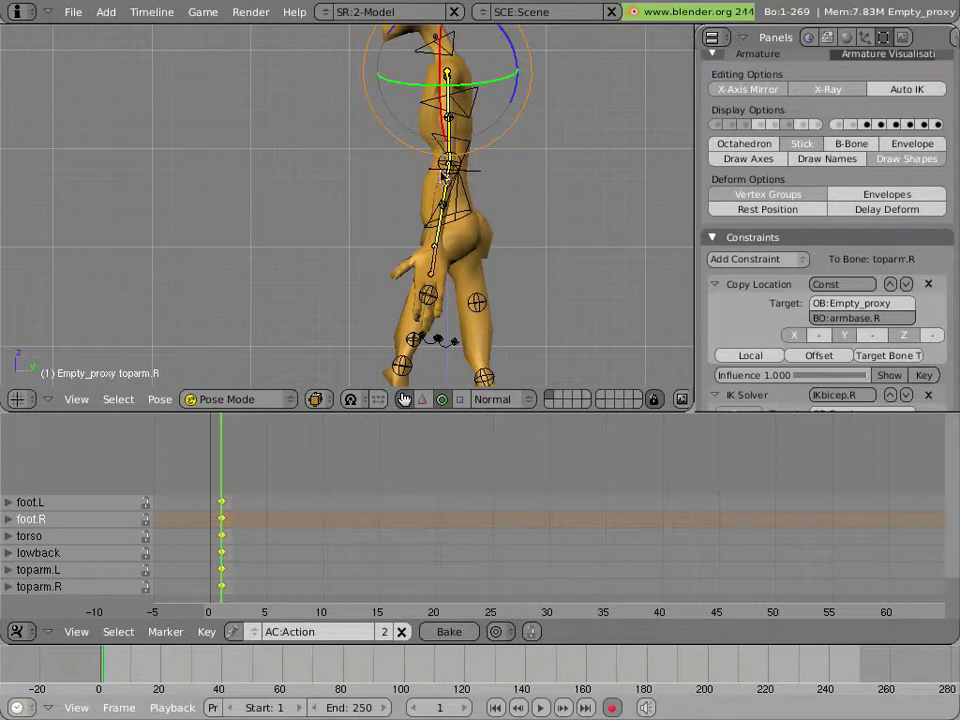
key(Home)
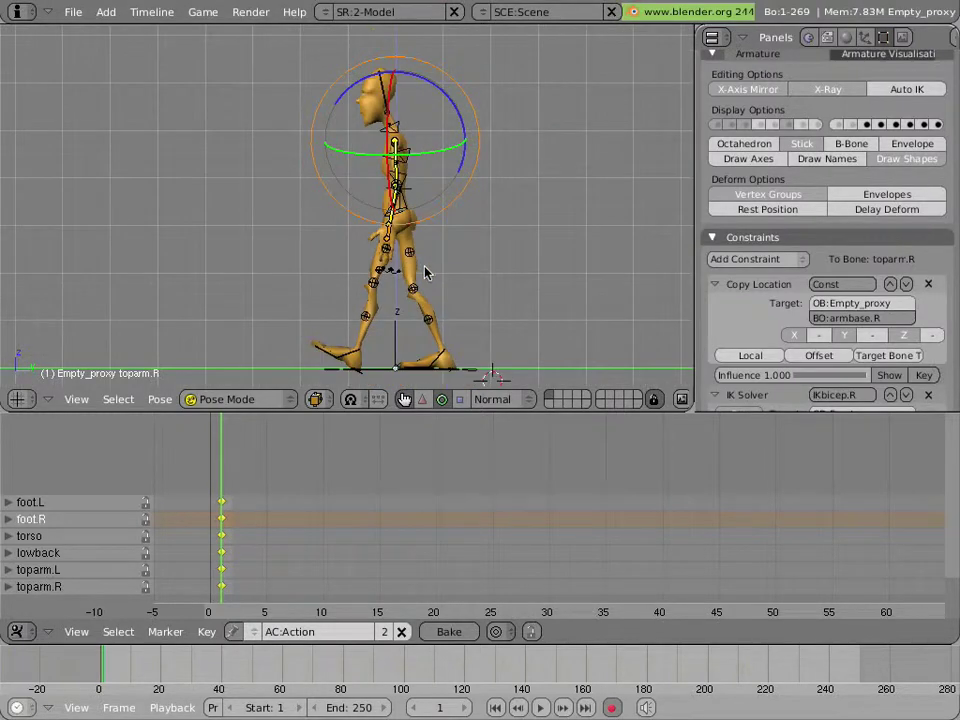
key(KP_1)
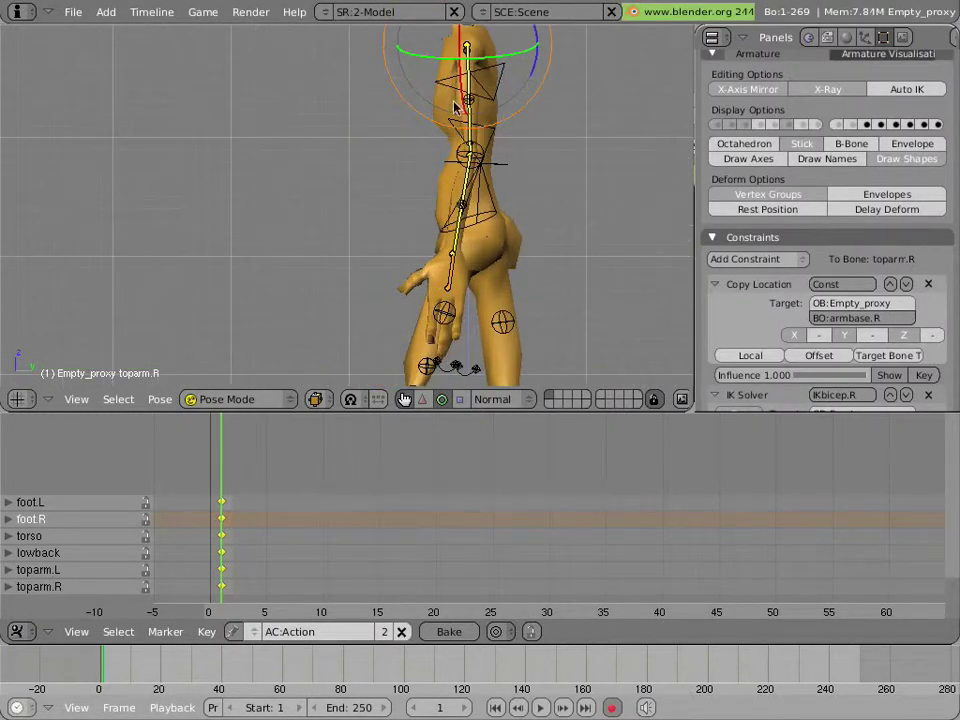
right_click(472, 90)
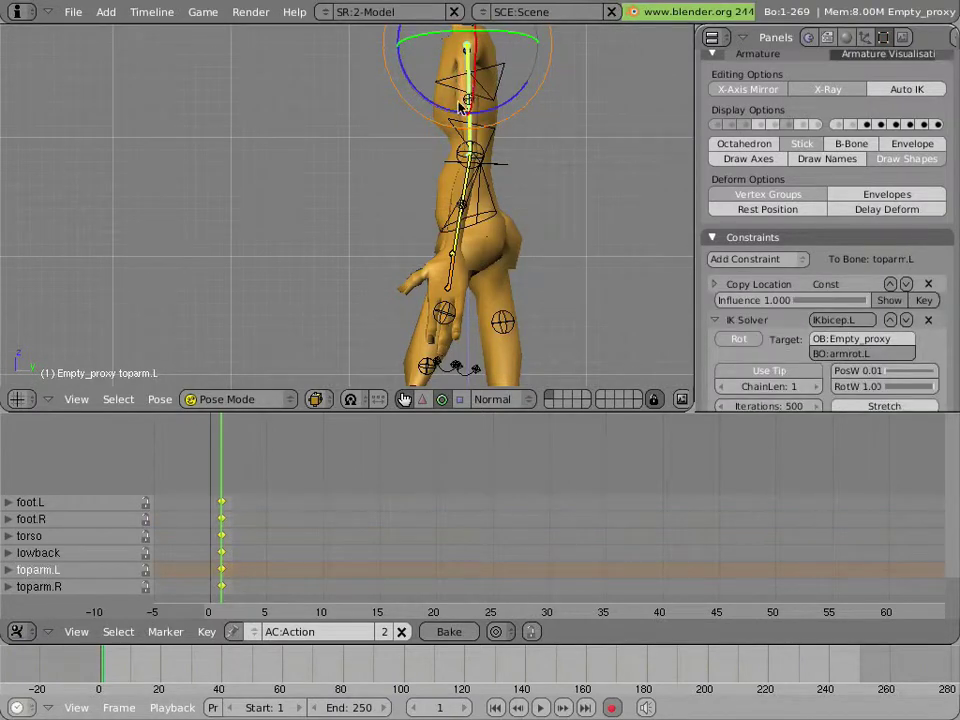
key(r)
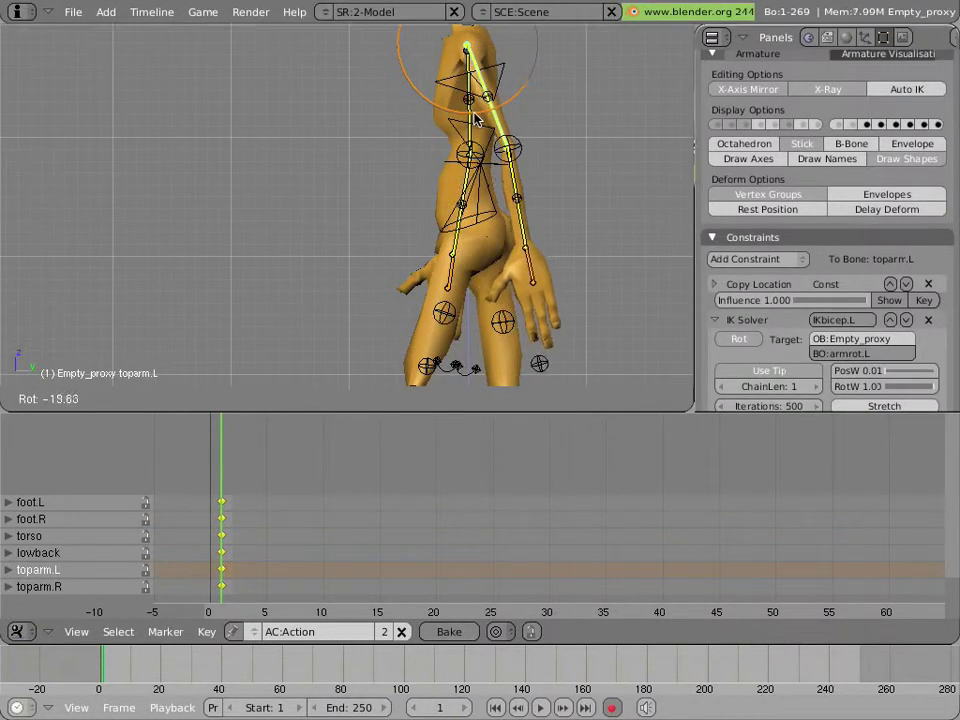
click(478, 120)
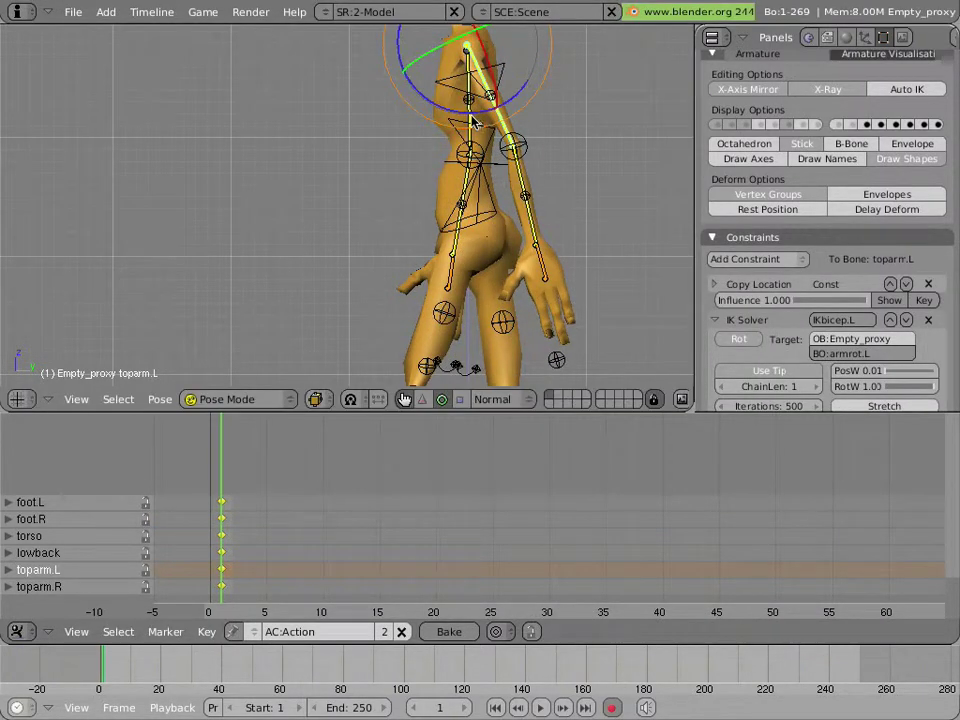
right_click(518, 84)
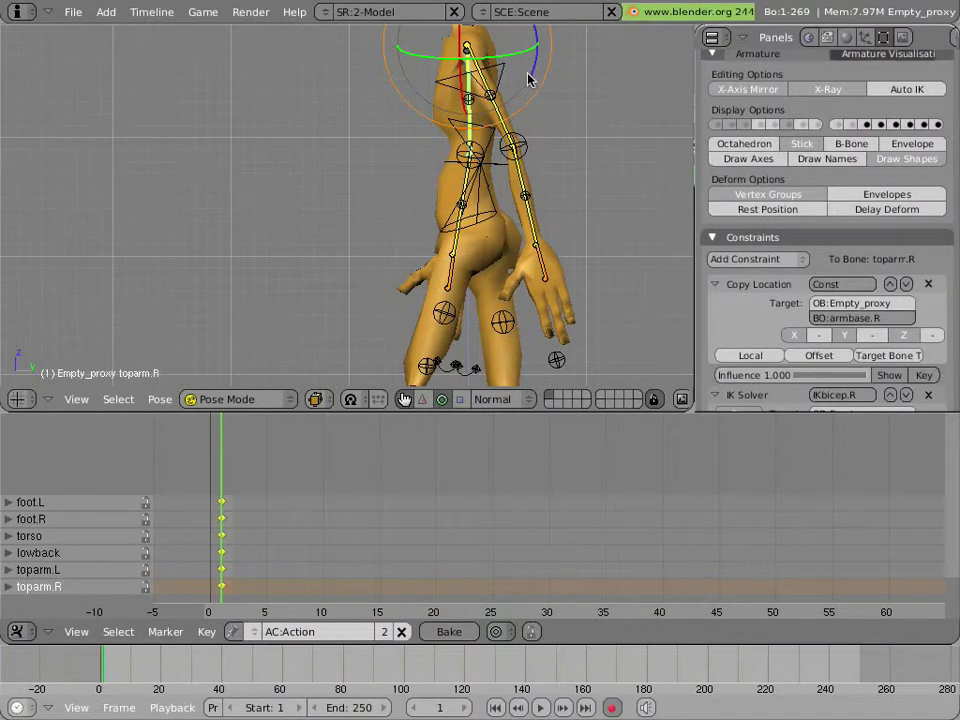
key(r)
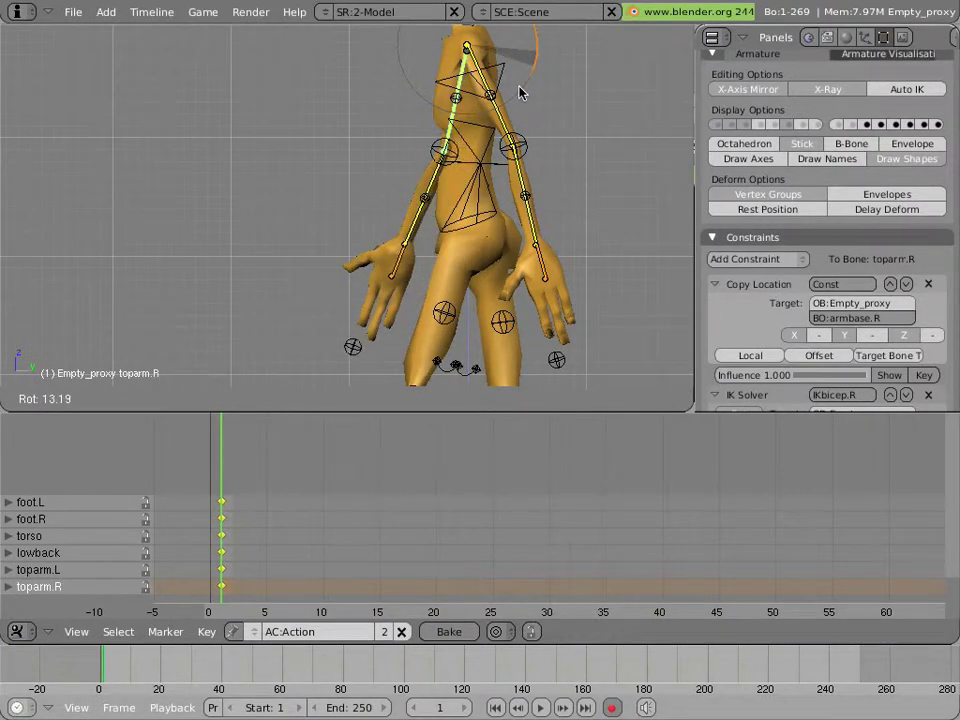
click(518, 92)
key(KP_3)
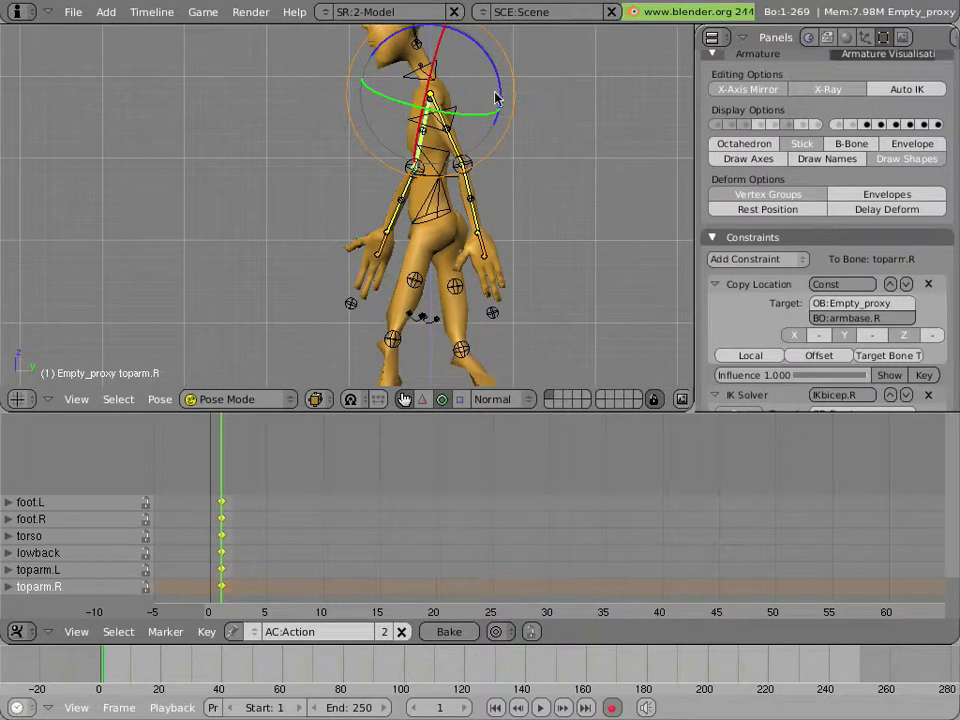
Step: Bring the left shoulder into close view and select the shoulderspin.L bone
middle_drag(366, 119, 308, 150)
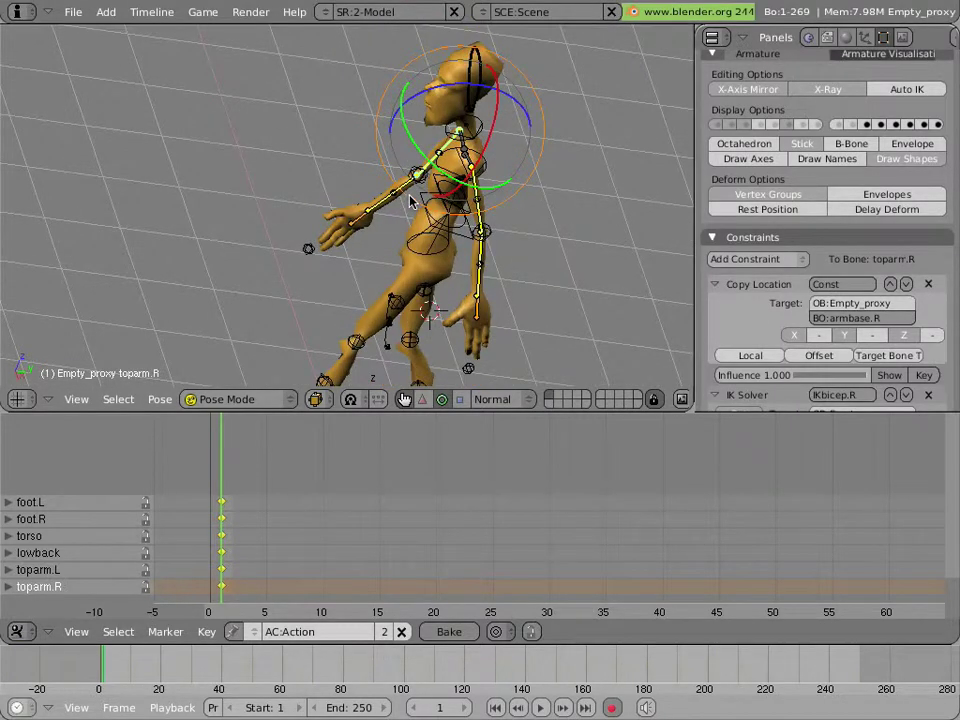
scroll(308, 150, up, 2)
key(KP_4)
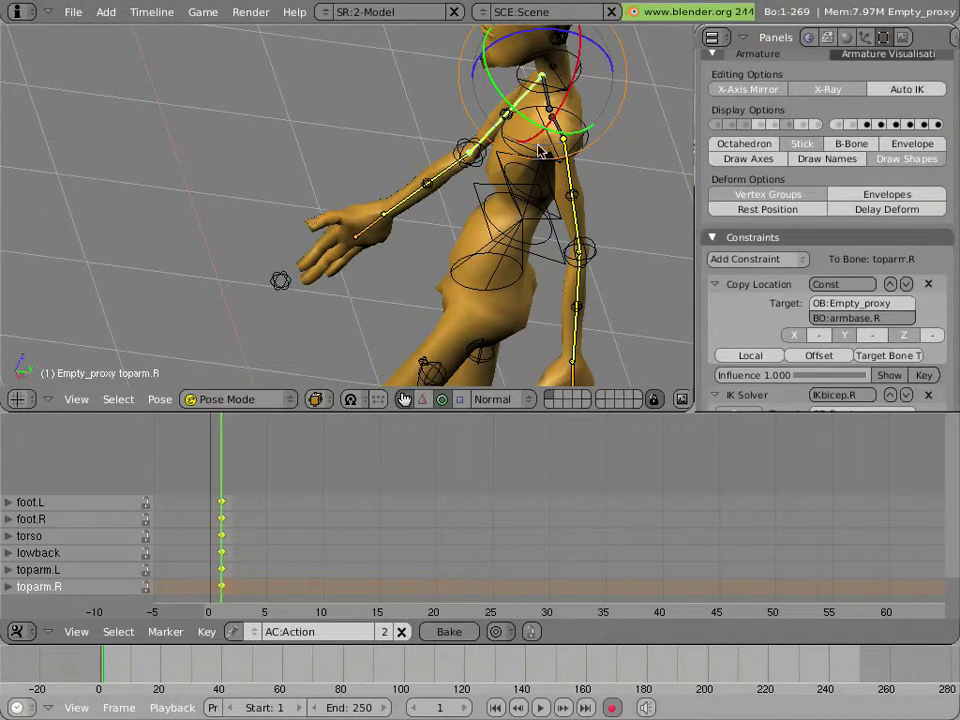
shift+middle_drag(410, 112, 208, 145)
scroll(233, 198, up, 2)
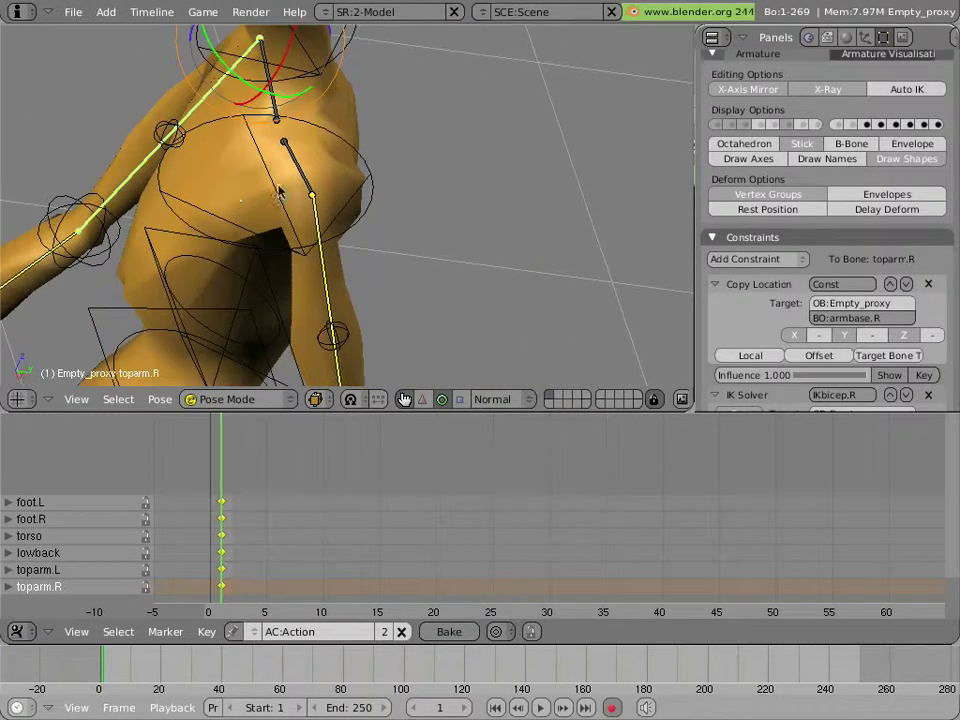
right_click(300, 165)
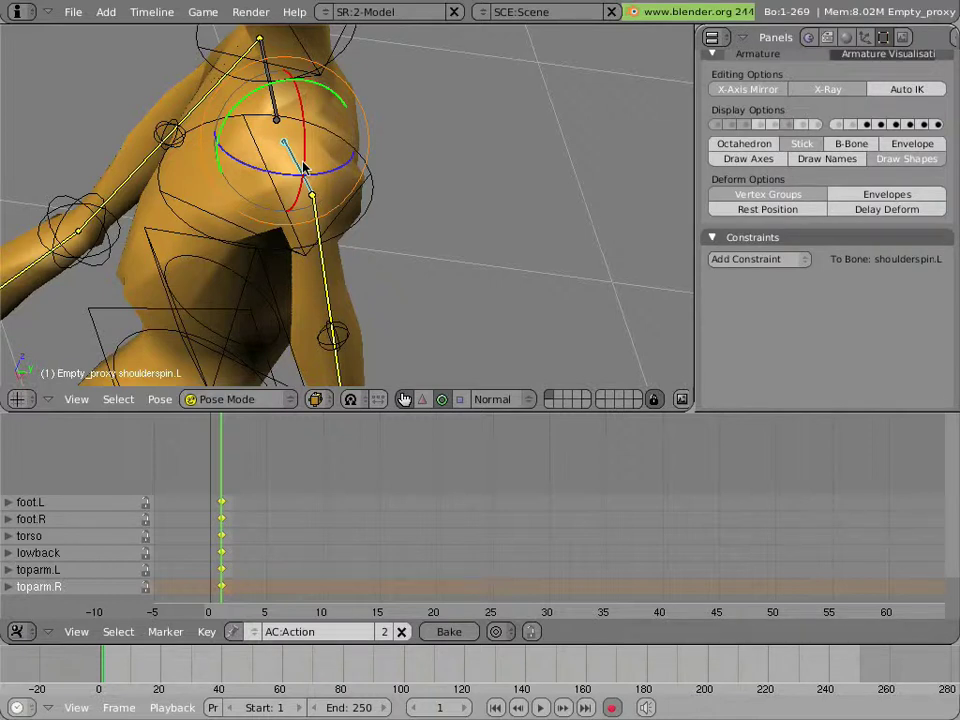
Step: Twist shoulderspin.L and shoulderspin.R with the rotate ring into the contact pose, keyed at frame 1
mouse_move(271, 172)
mouse_down()
mouse_move(281, 172)
mouse_move(272, 160)
mouse_up()
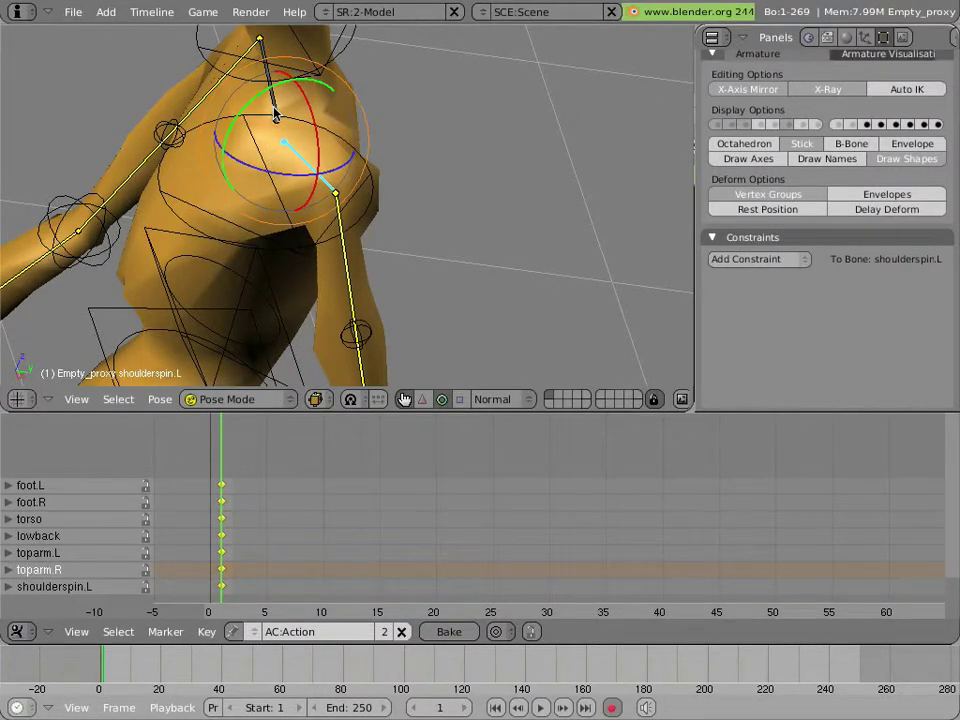
right_click(255, 120)
drag(238, 157, 246, 163)
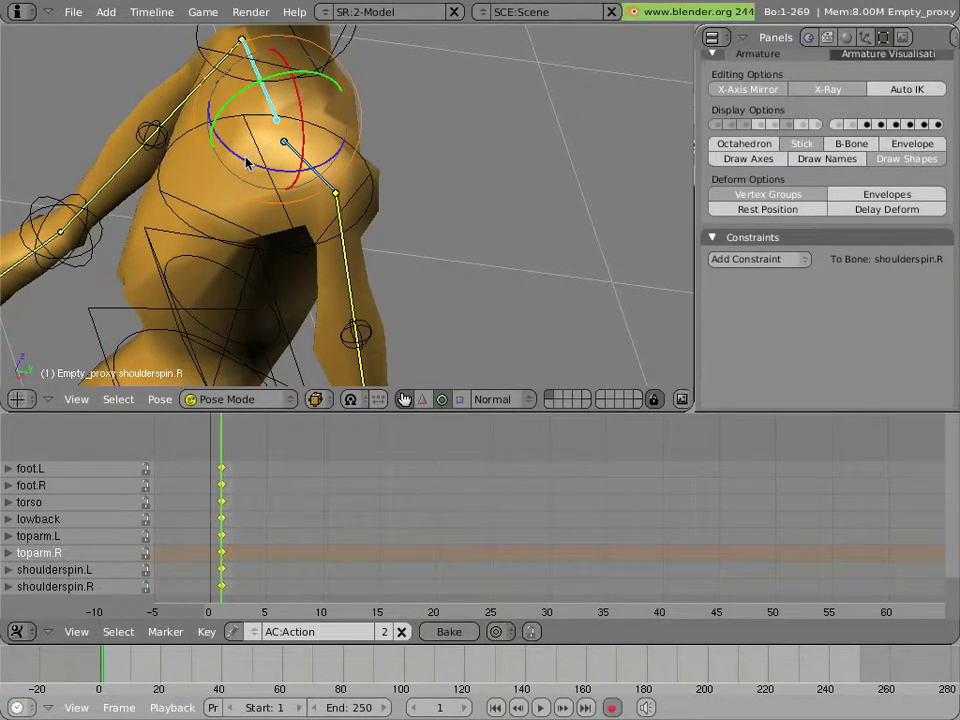
key(KP_1)
scroll(246, 163, down, 7)
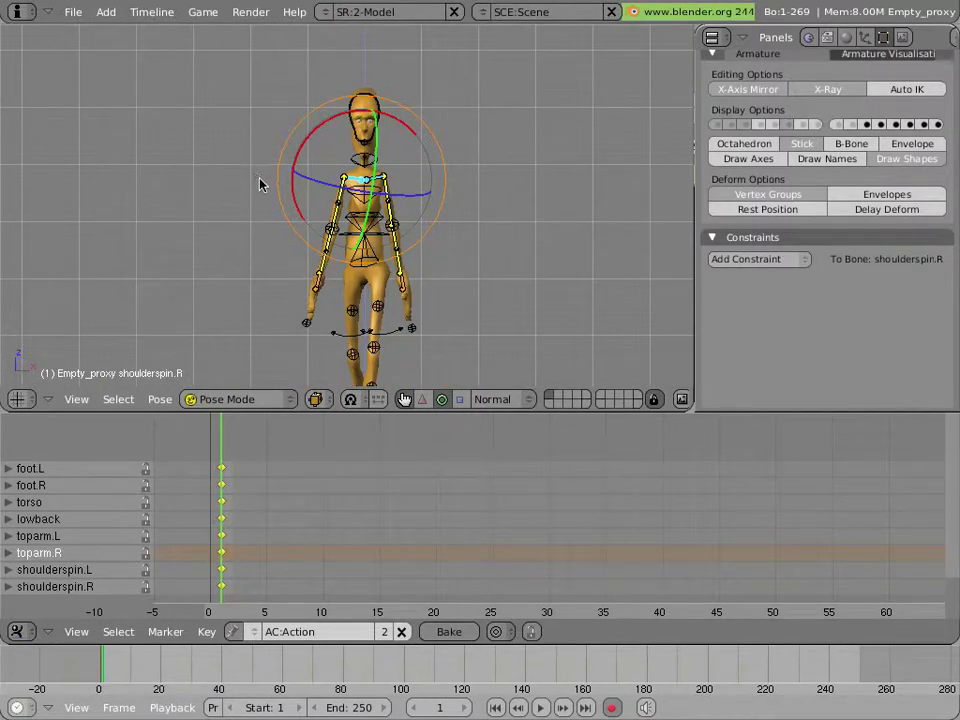
Step: Slightly rotate the lowback, topback and midback spine bones for the walk pose
shift+scroll(292, 137, down, 5)
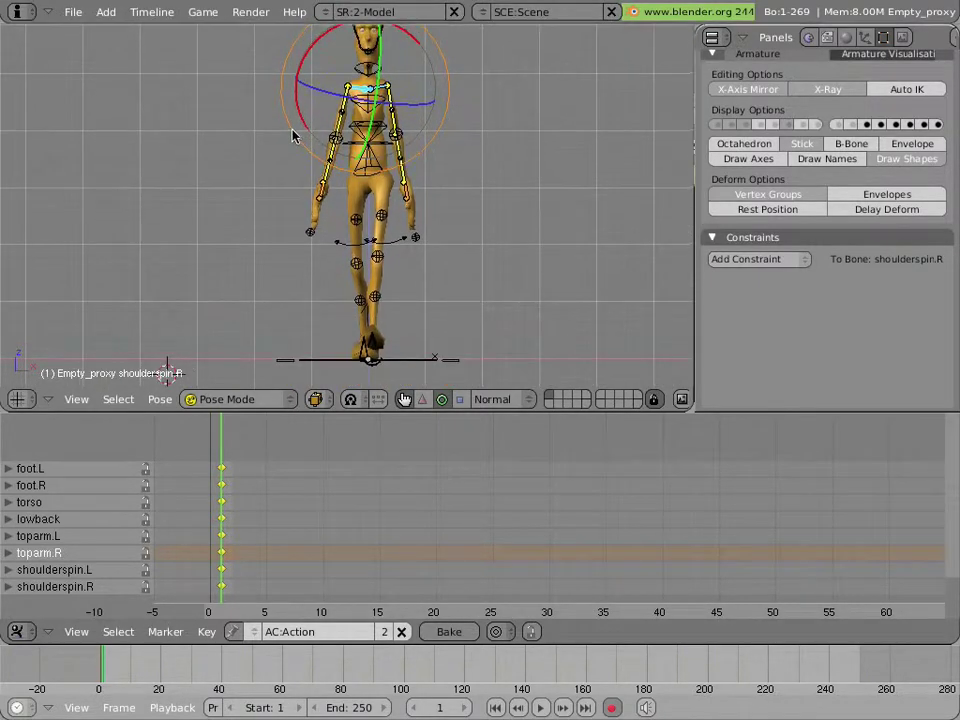
scroll(291, 139, up, 4)
right_click(369, 137)
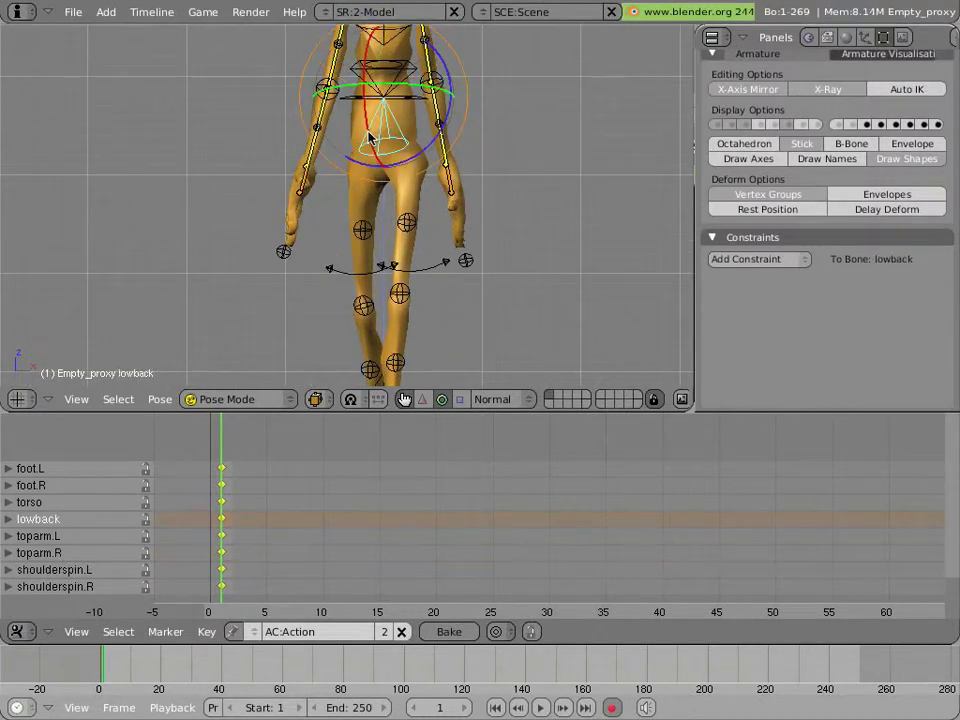
scroll(369, 137, down, 1)
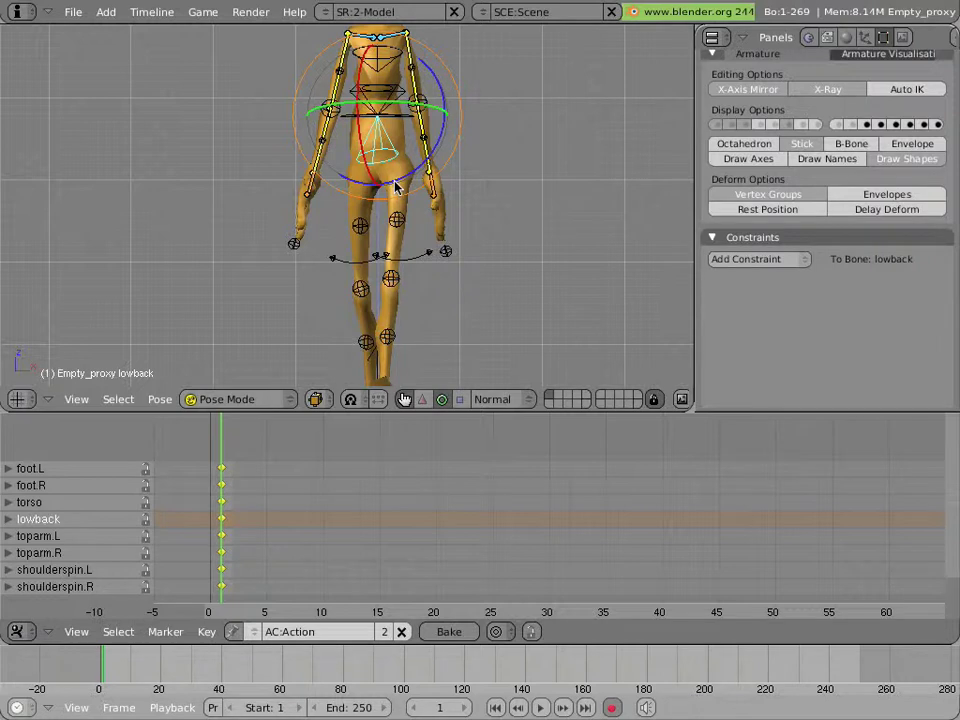
drag(395, 187, 386, 189)
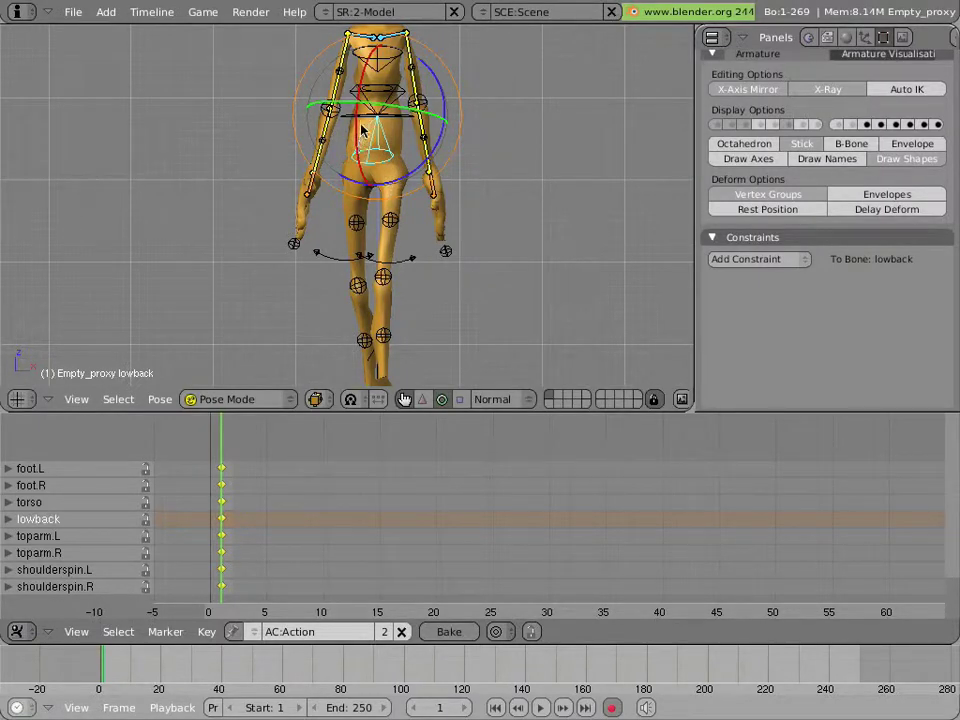
right_click(385, 70)
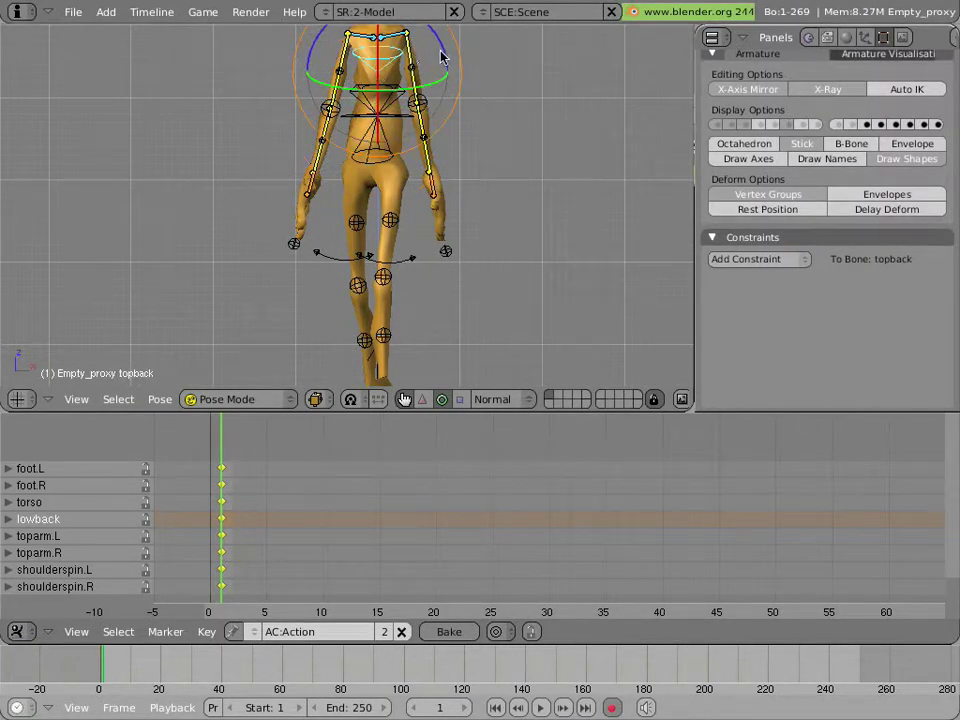
drag(444, 52, 446, 55)
right_click(386, 84)
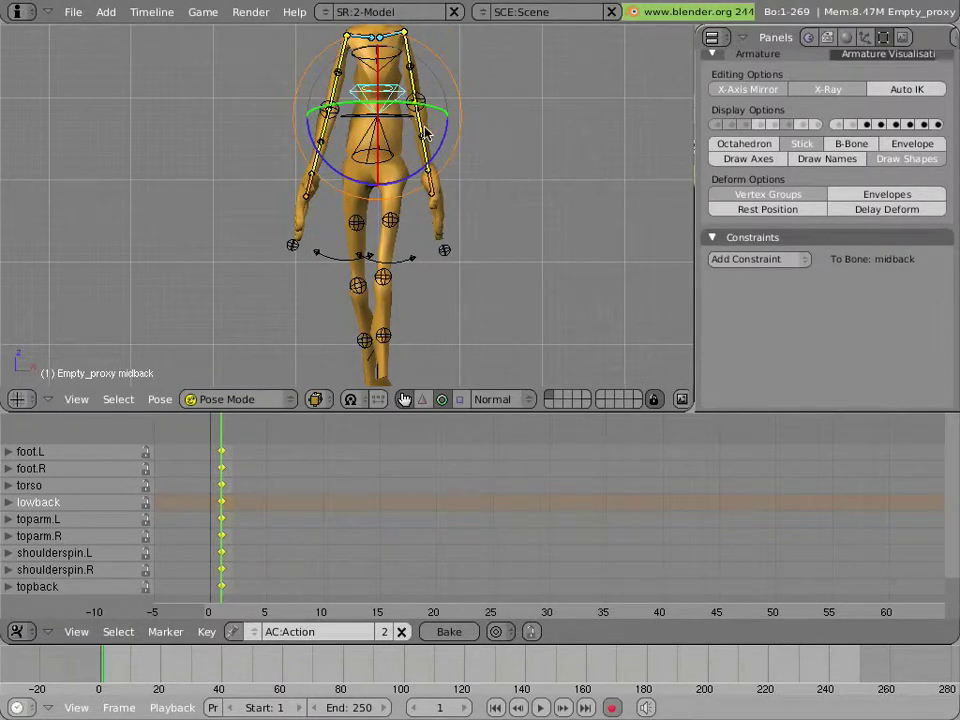
drag(443, 133, 445, 137)
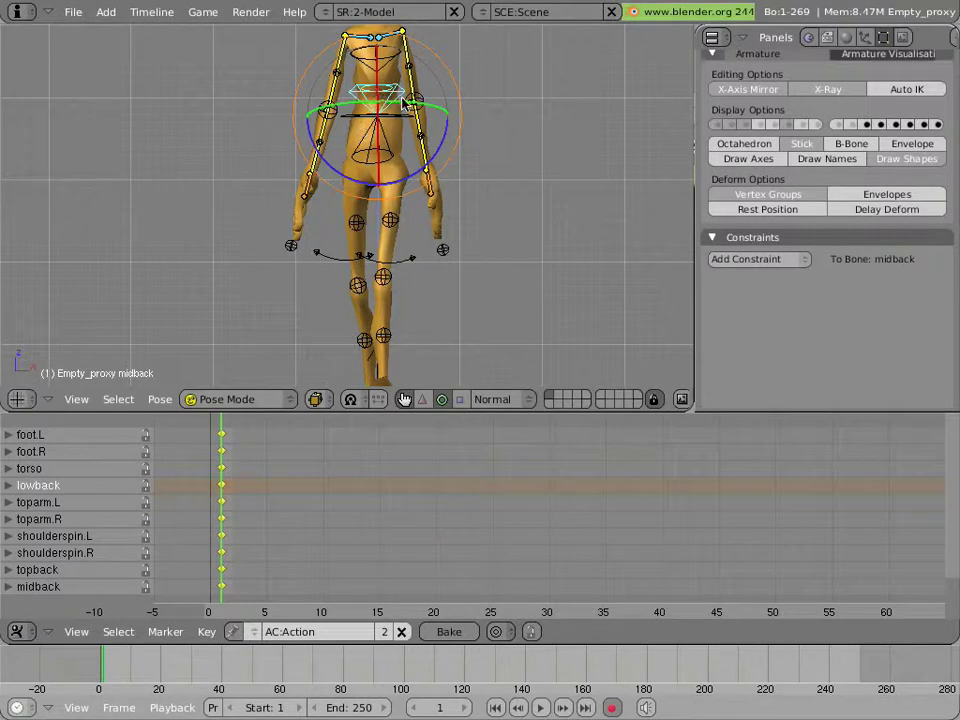
key(KP_1)
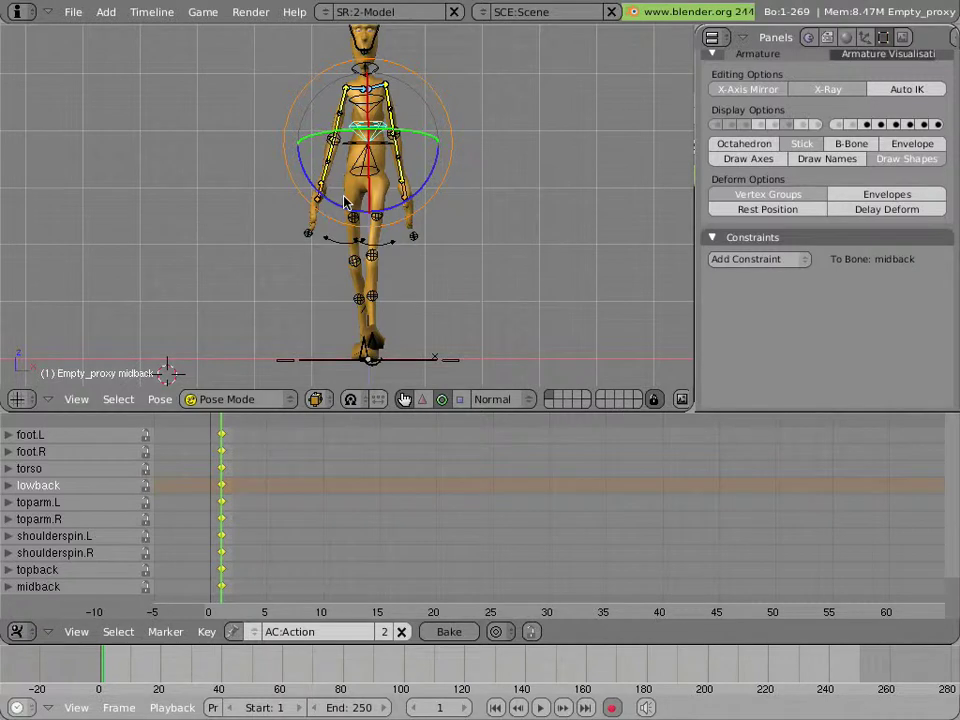
key(KP_3)
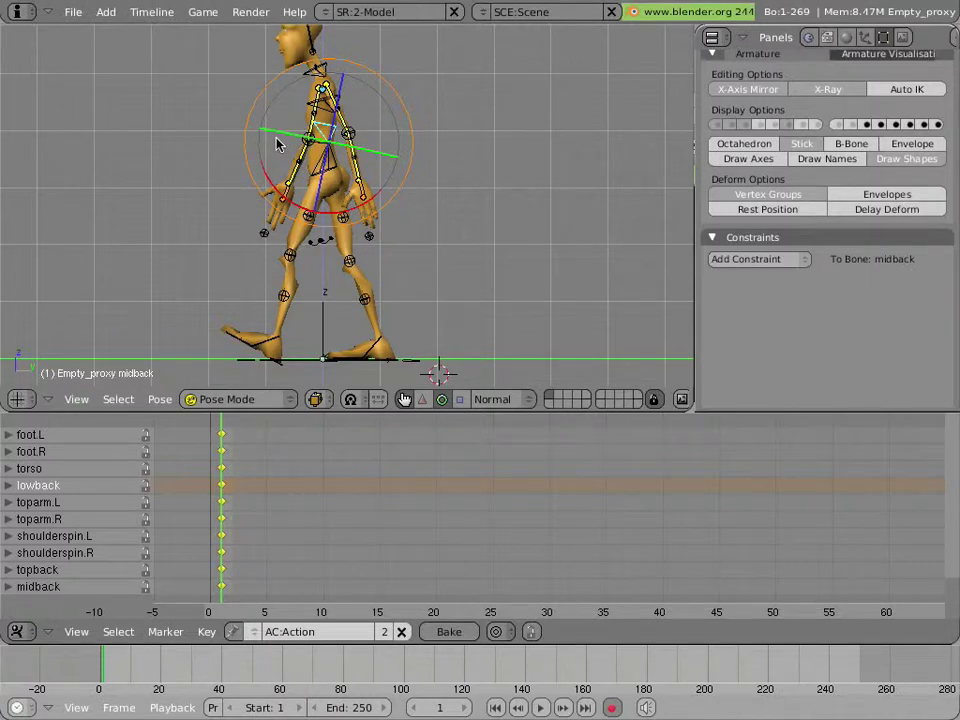
Step: Lean the neck bone forward and tilt the head bone about -29° forward
key(KP_1)
scroll(240, 120, up, 4)
key(KP_3)
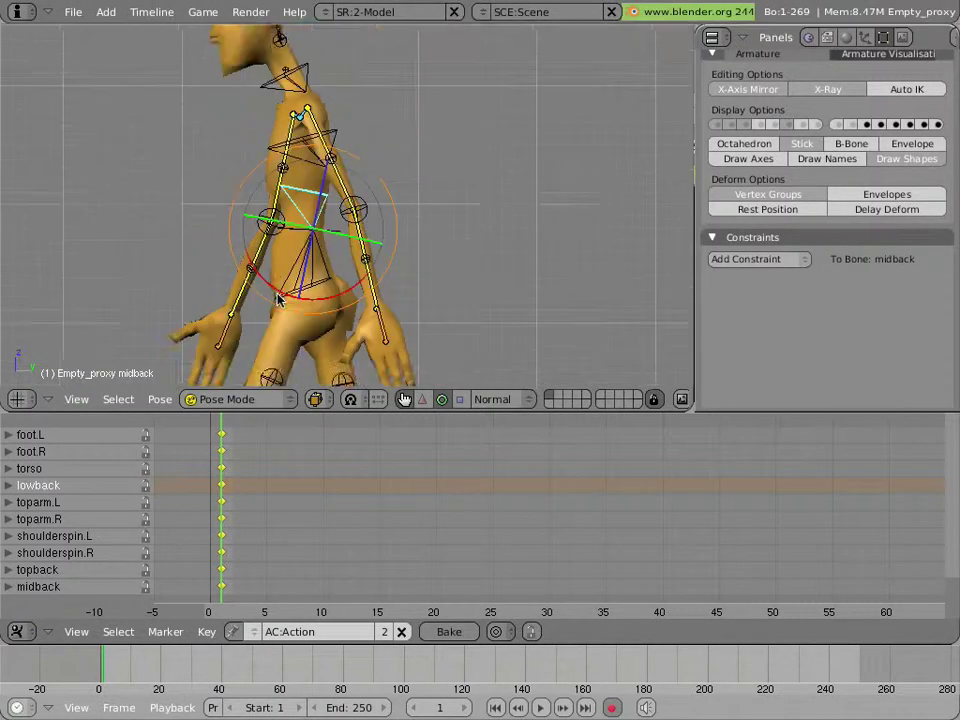
key(KP_3)
scroll(313, 155, up, 2)
right_click(313, 155)
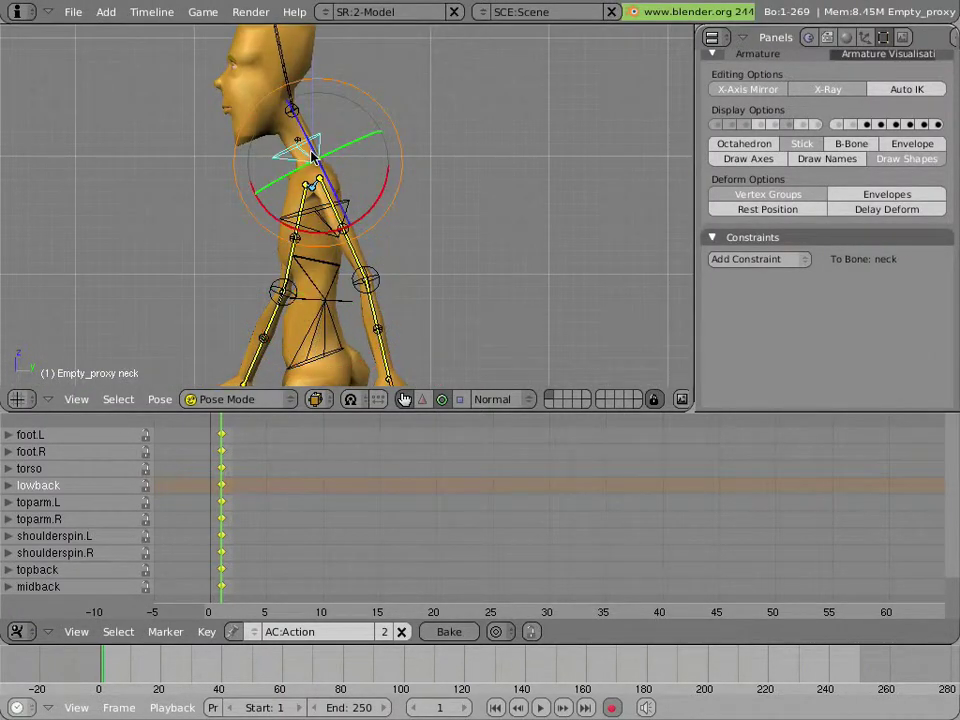
scroll(313, 155, down, 1)
mouse_move(390, 188)
mouse_down()
mouse_move(376, 146)
mouse_move(409, 193)
mouse_move(404, 225)
mouse_move(396, 182)
mouse_up()
right_click(295, 65)
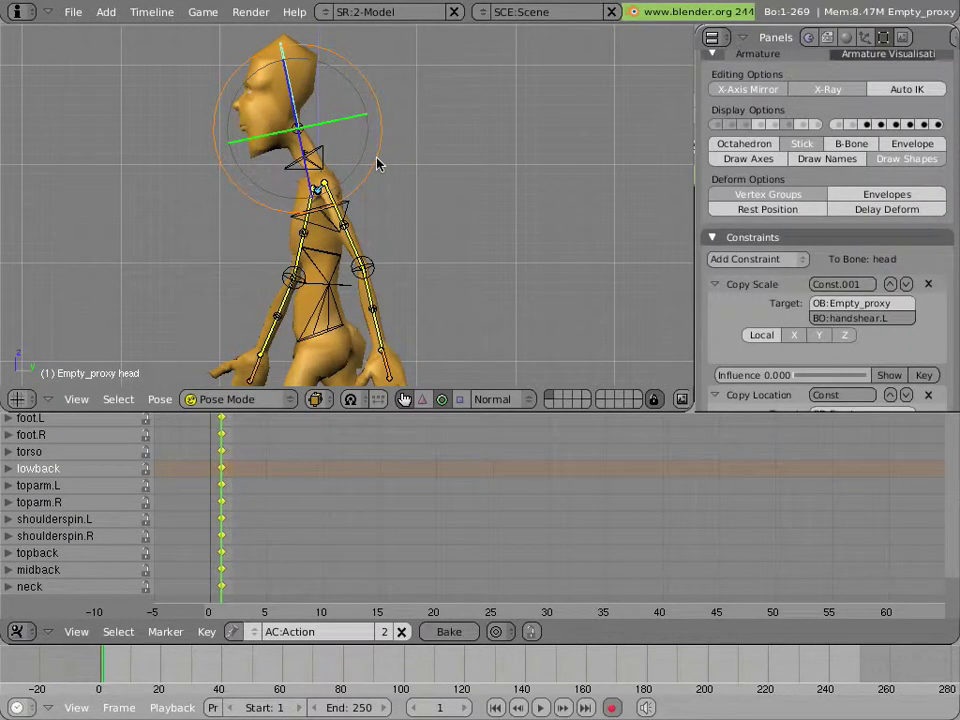
drag(378, 163, 356, 160)
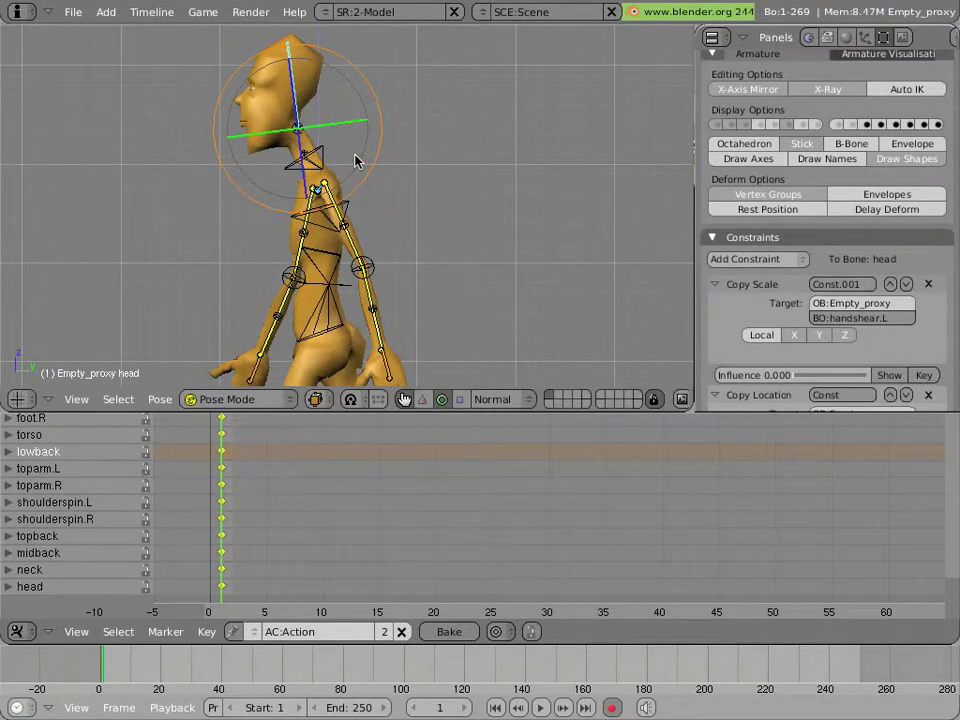
key(KP_1)
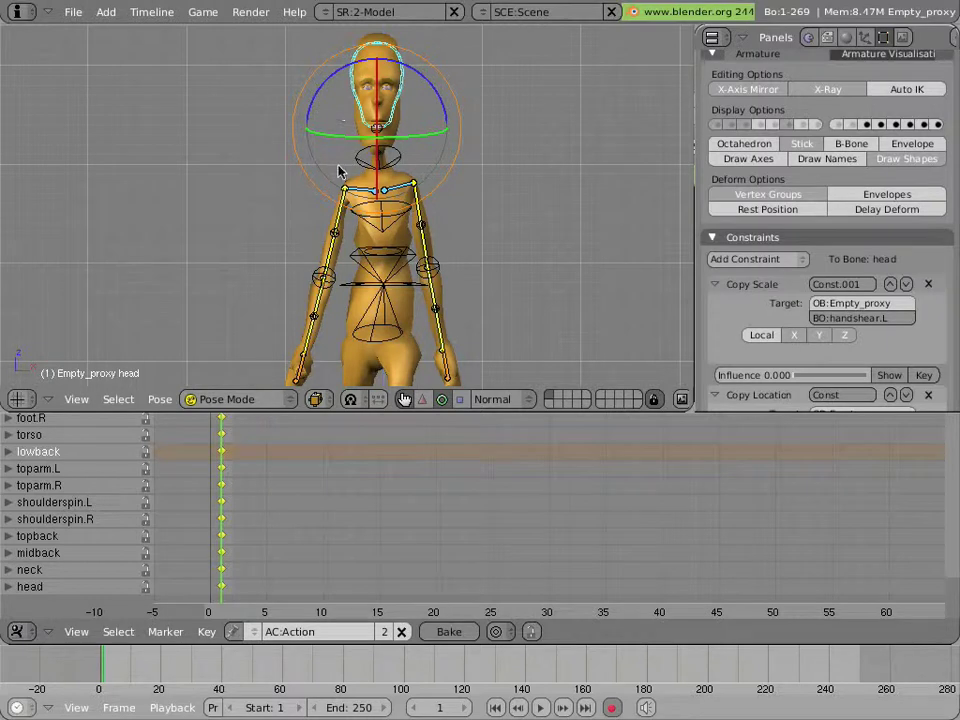
right_click(377, 261)
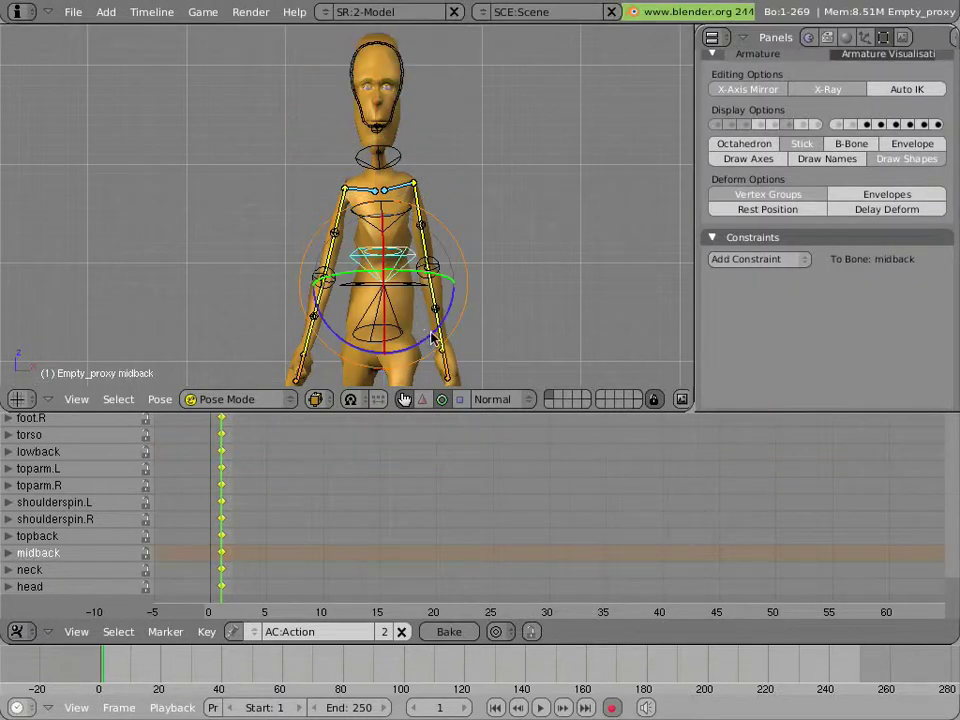
key(r)
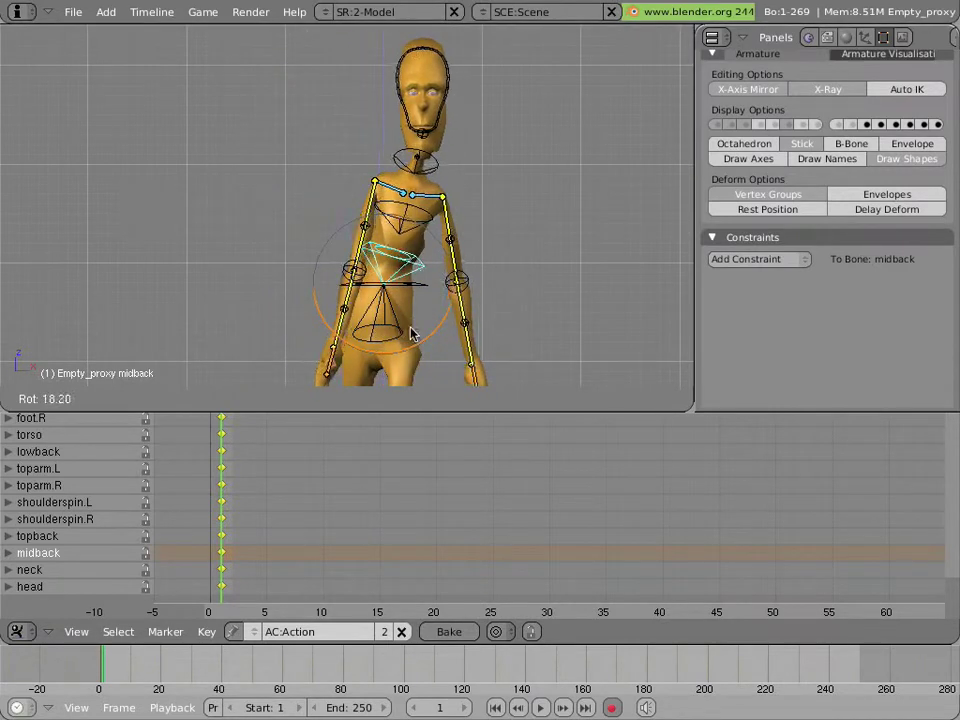
key(Escape)
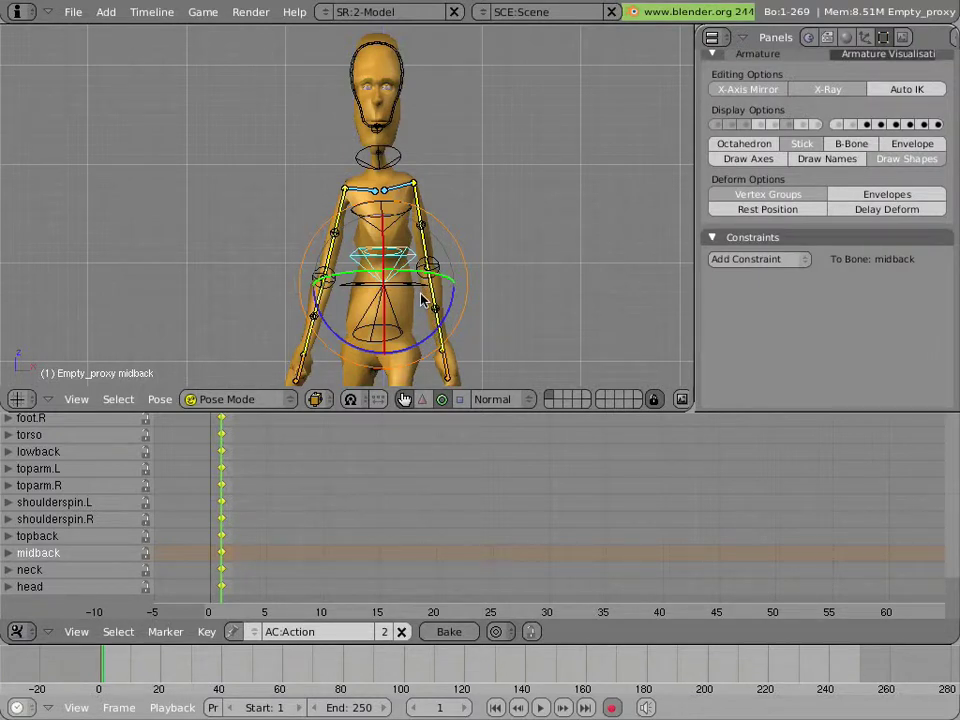
scroll(420, 307, down, 1)
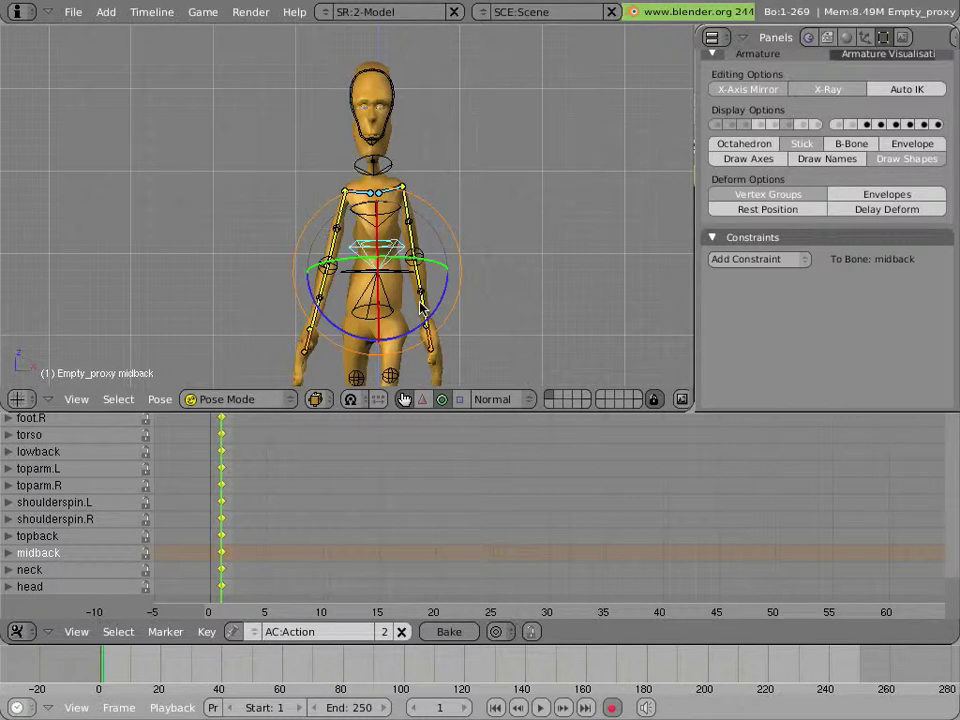
Step: Bend the left forearm lowarm.L at the elbow for the contact pose
key(KP_3)
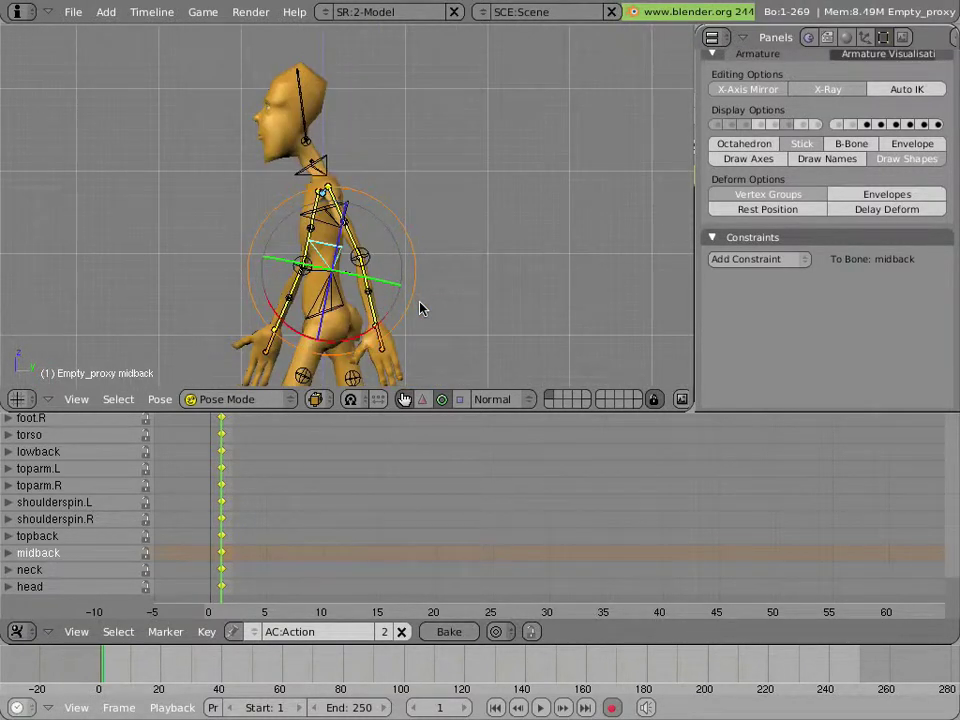
scroll(378, 263, up, 3)
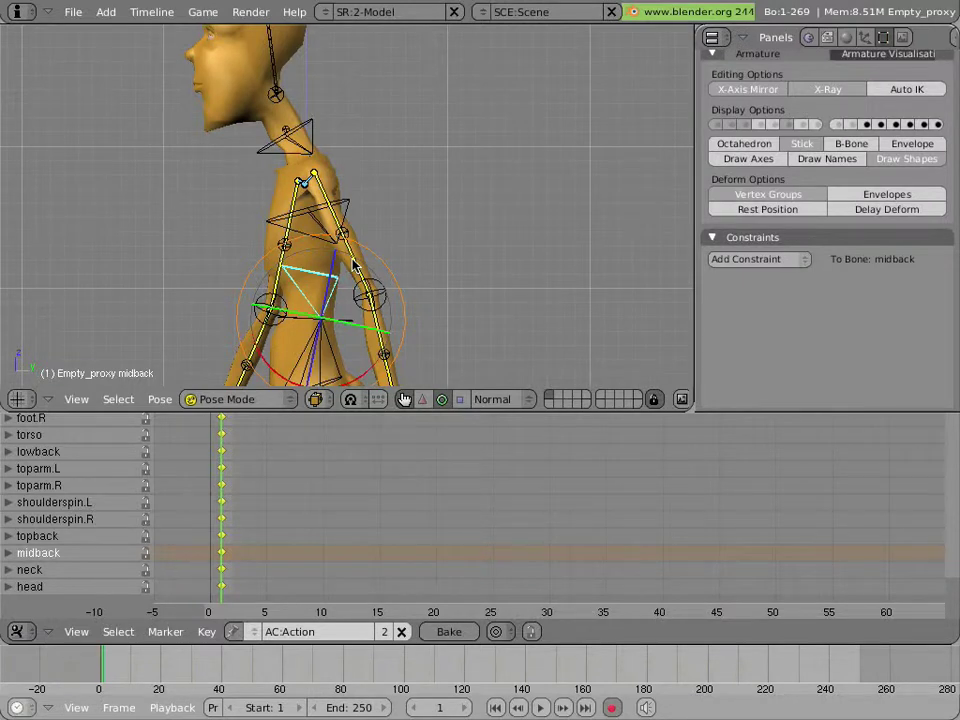
scroll(353, 262, down, 3)
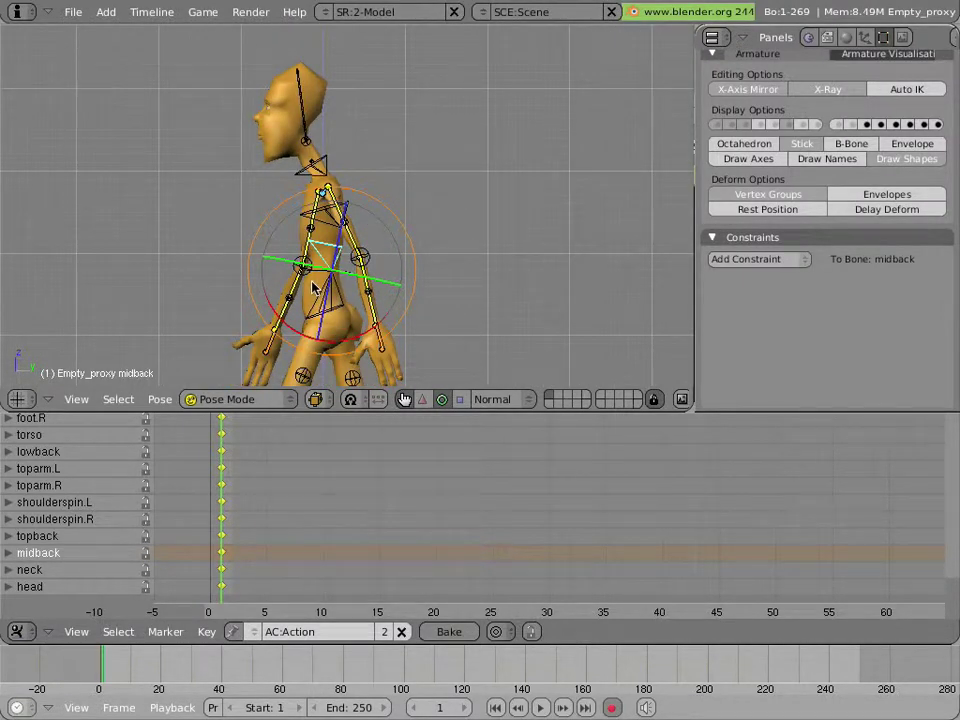
scroll(305, 230, up, 3)
scroll(305, 230, up, 2)
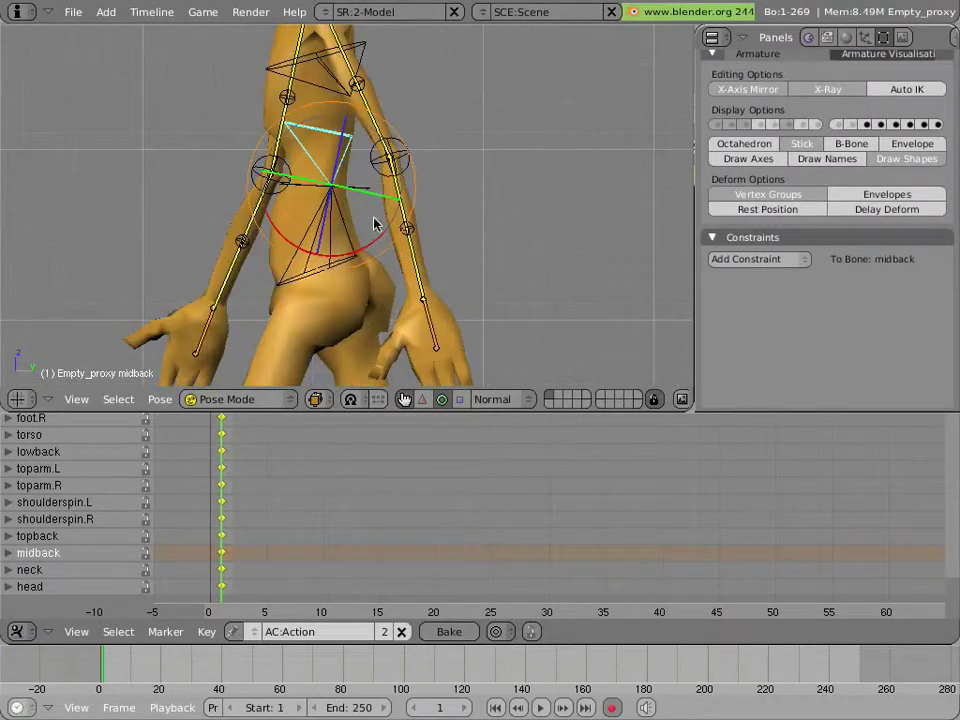
right_click(397, 213)
scroll(397, 213, down, 2)
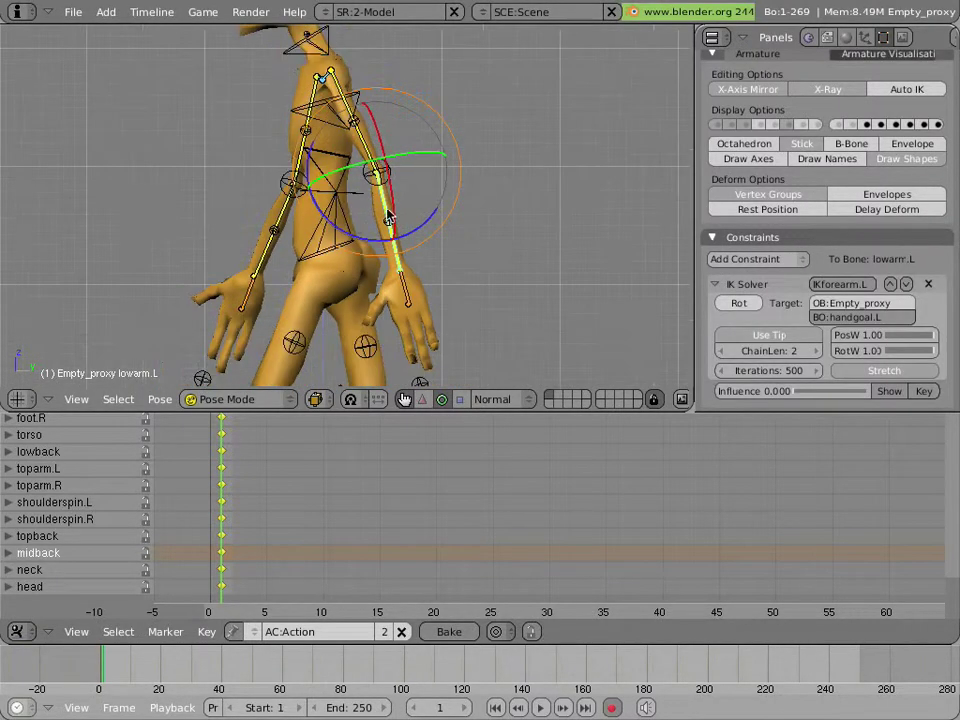
key(r)
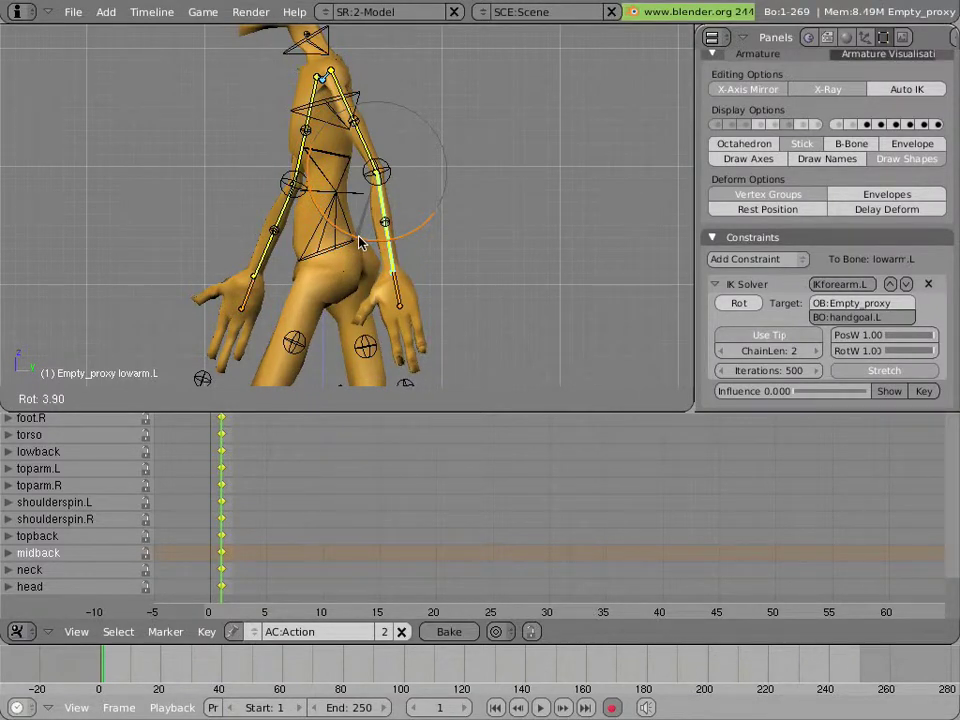
click(360, 242)
Step: Bend the right forearm lowarm.R into its swinging contact-pose angle
right_click(213, 170)
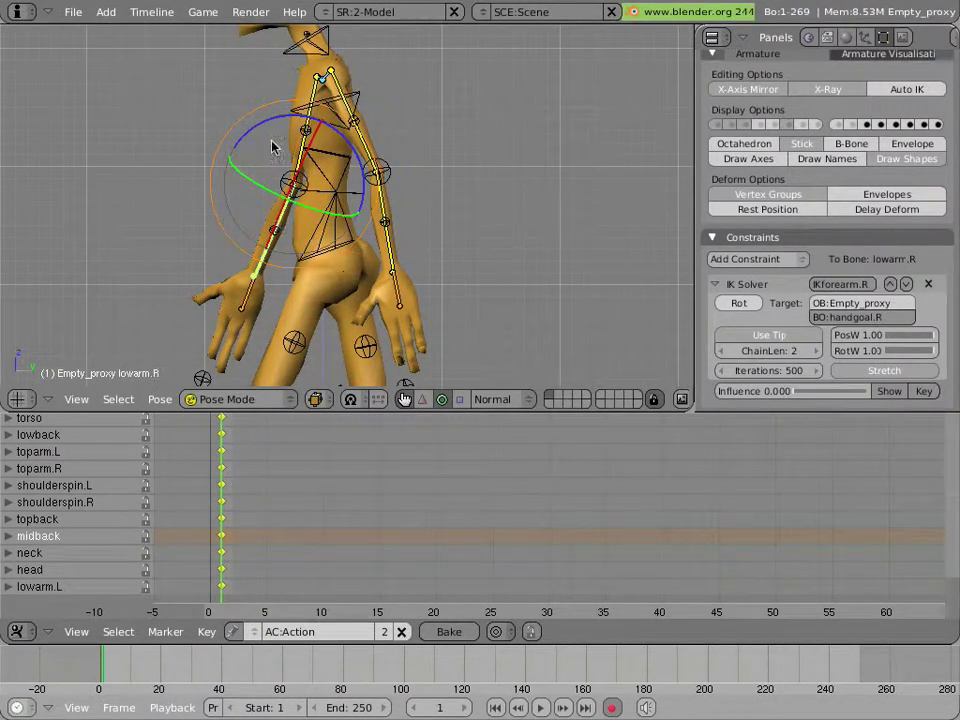
key(r)
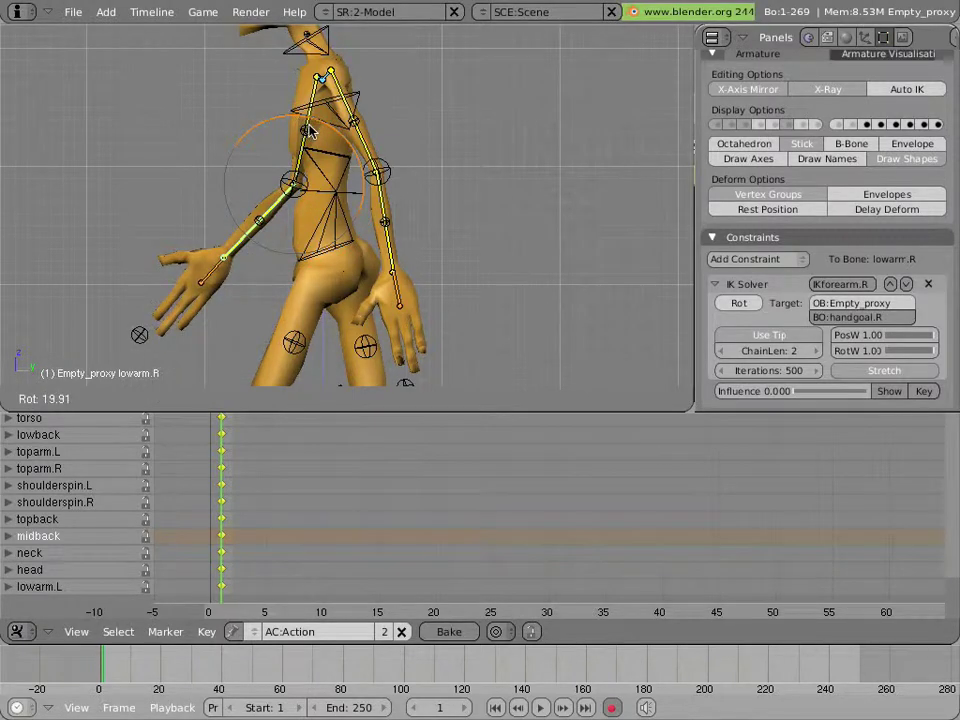
click(310, 155)
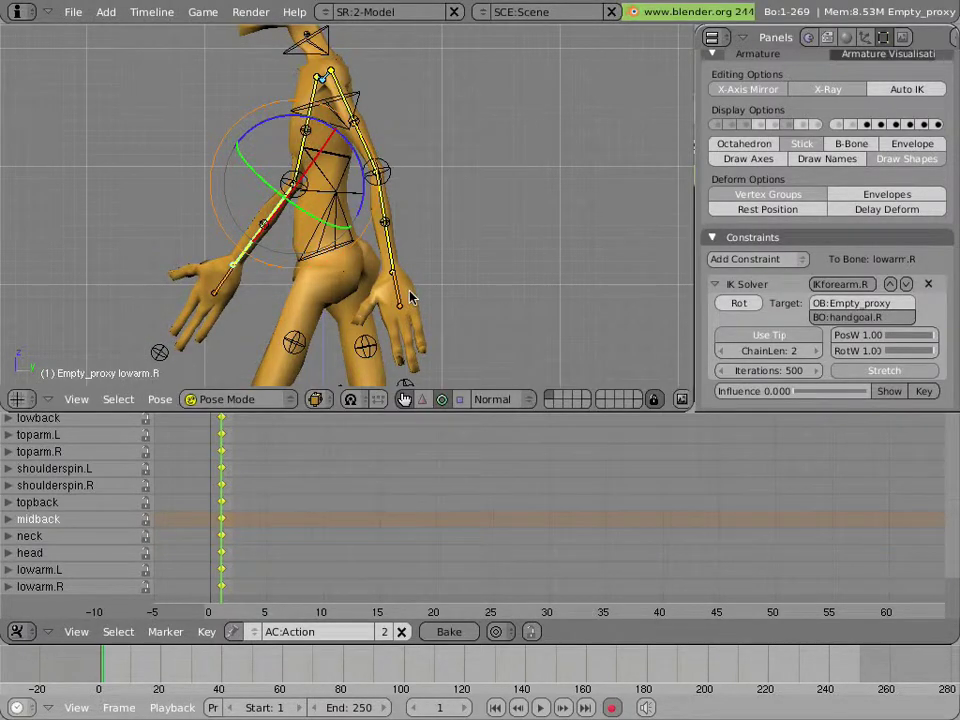
right_click(233, 290)
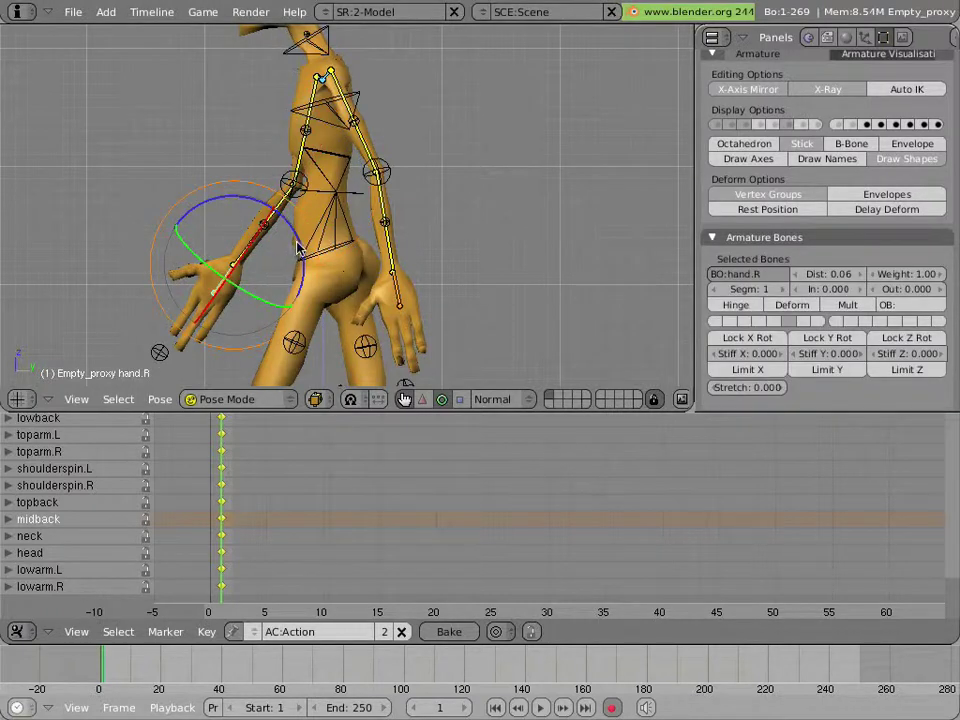
Step: Rotate hand.R and hand.L into rough contact-pose angles
key(r)
click(427, 312)
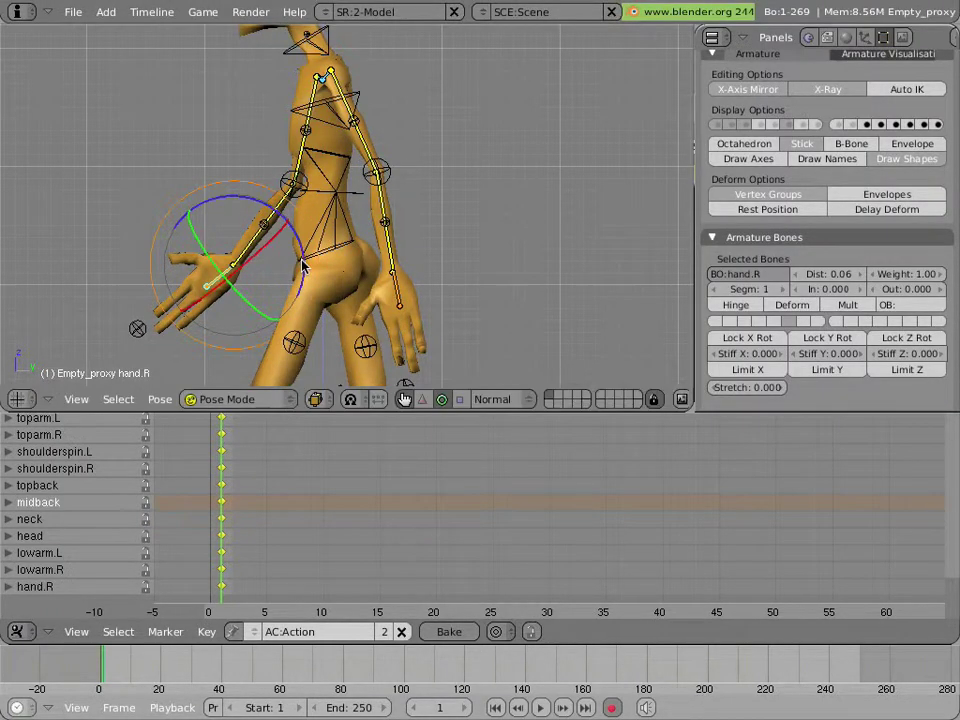
right_click(420, 305)
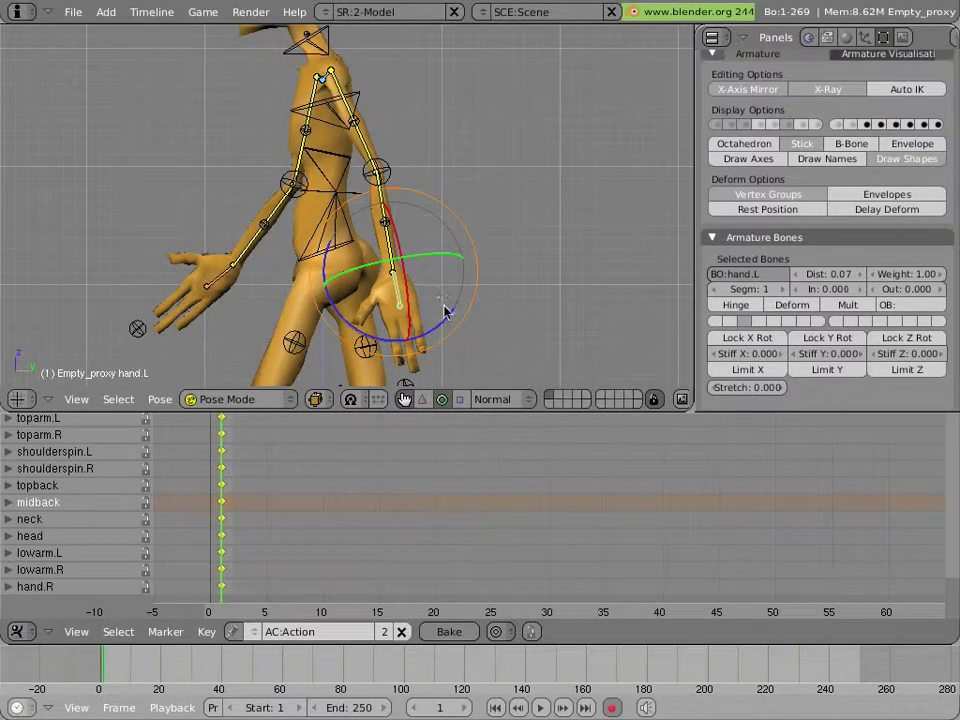
key(r)
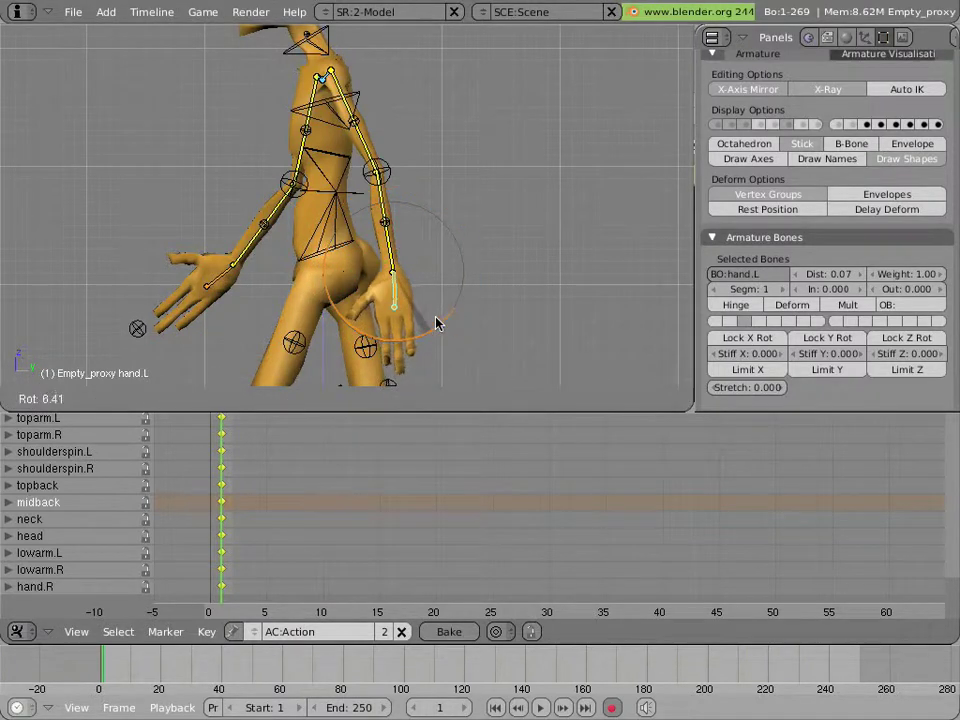
click(433, 322)
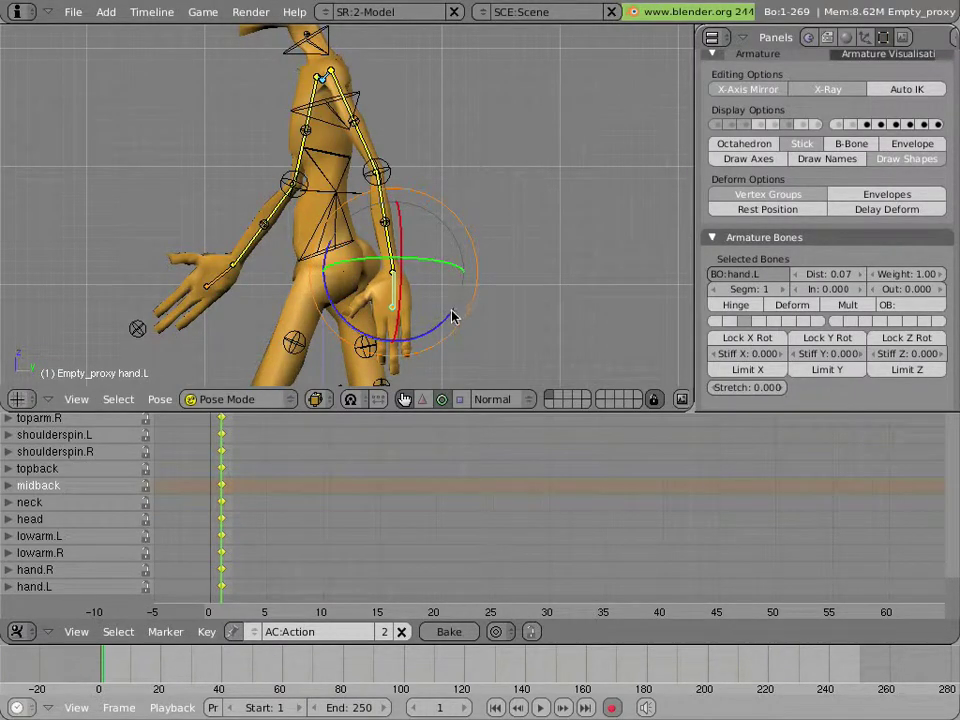
key(r)
right_click(392, 311)
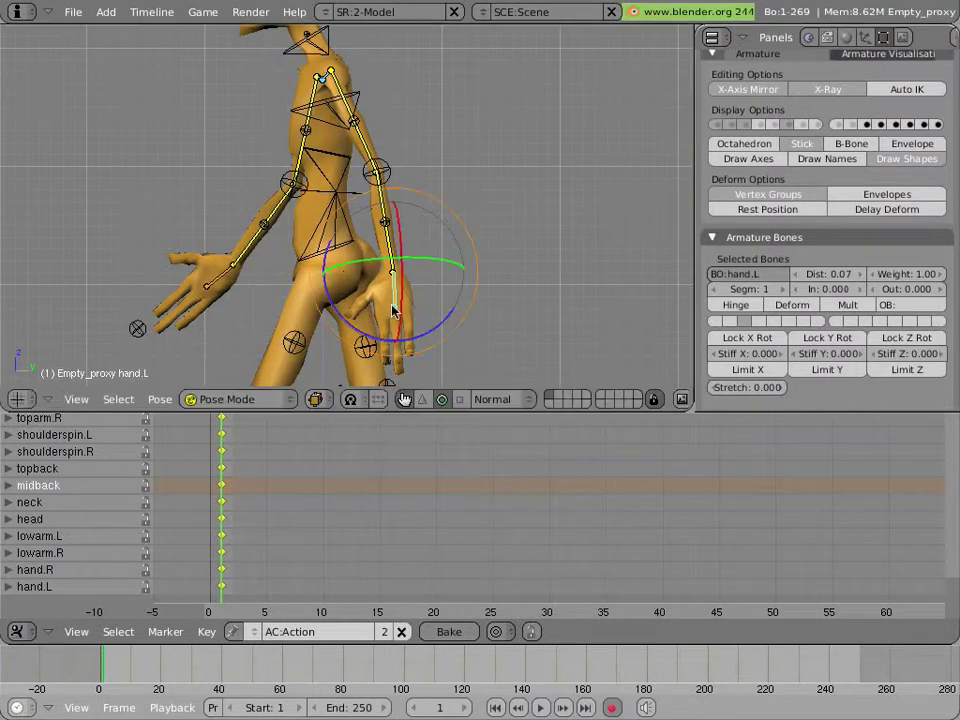
right_click(228, 289)
Step: From the front, twist hand.R about 24 degrees and rotate hand.L to match the swing
key(KP_1)
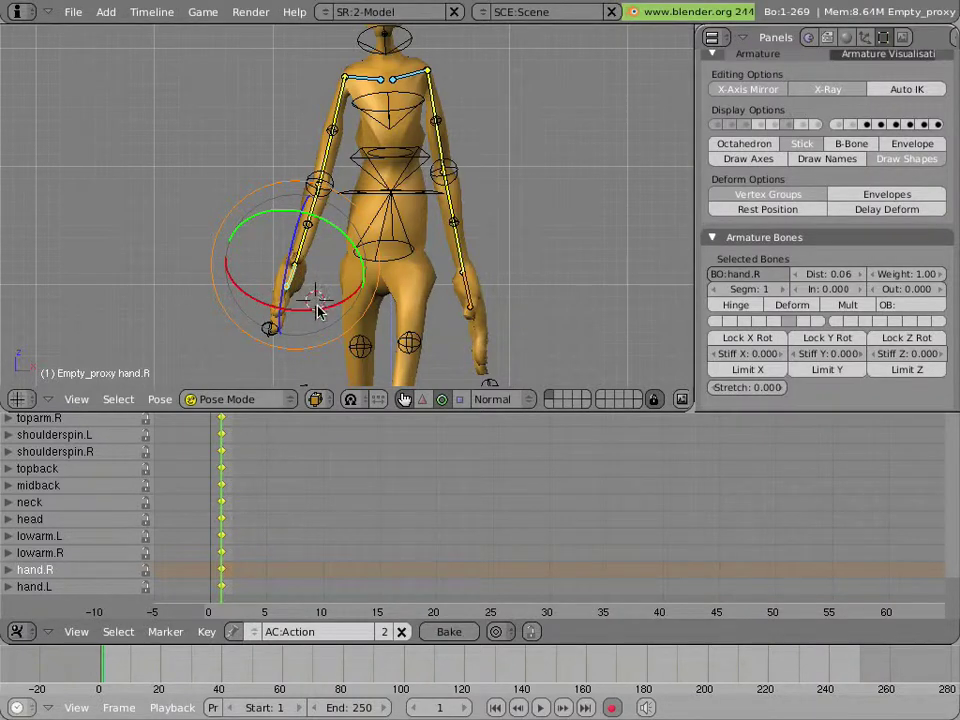
drag(316, 302, 334, 296)
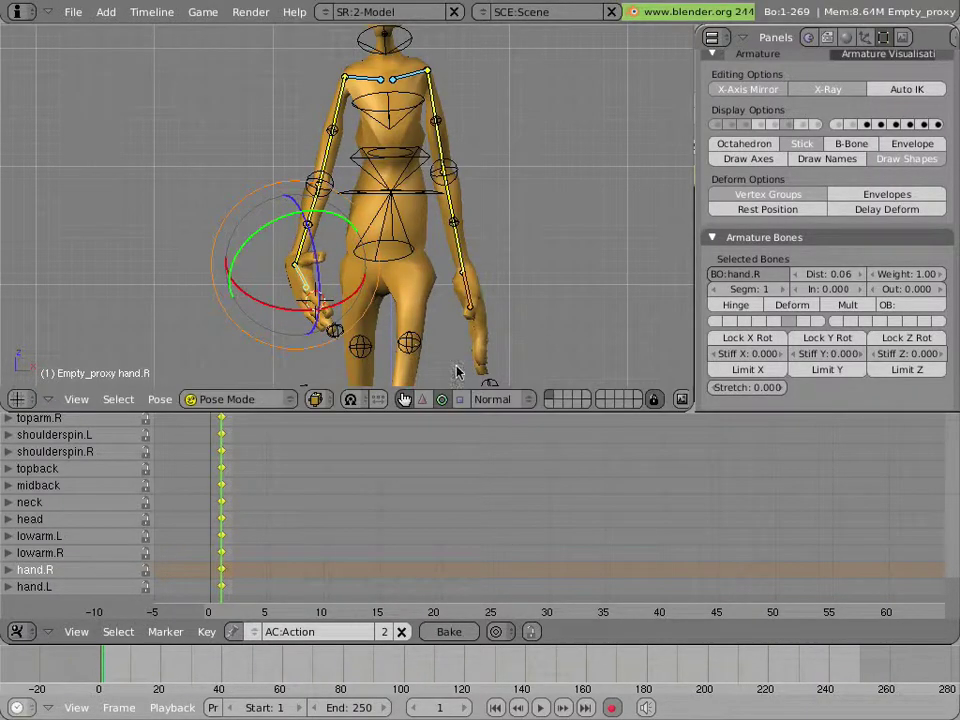
right_click(473, 302)
mouse_move(408, 316)
mouse_down()
mouse_move(372, 342)
mouse_move(433, 339)
mouse_move(407, 342)
mouse_move(421, 340)
mouse_move(420, 325)
mouse_up()
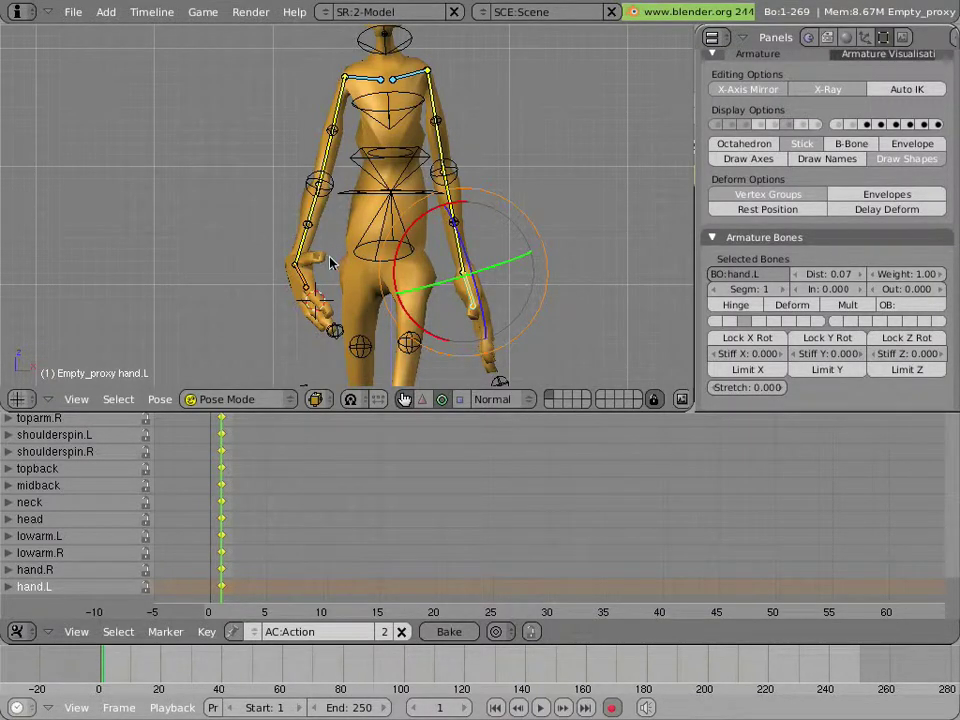
scroll(323, 267, up, 4)
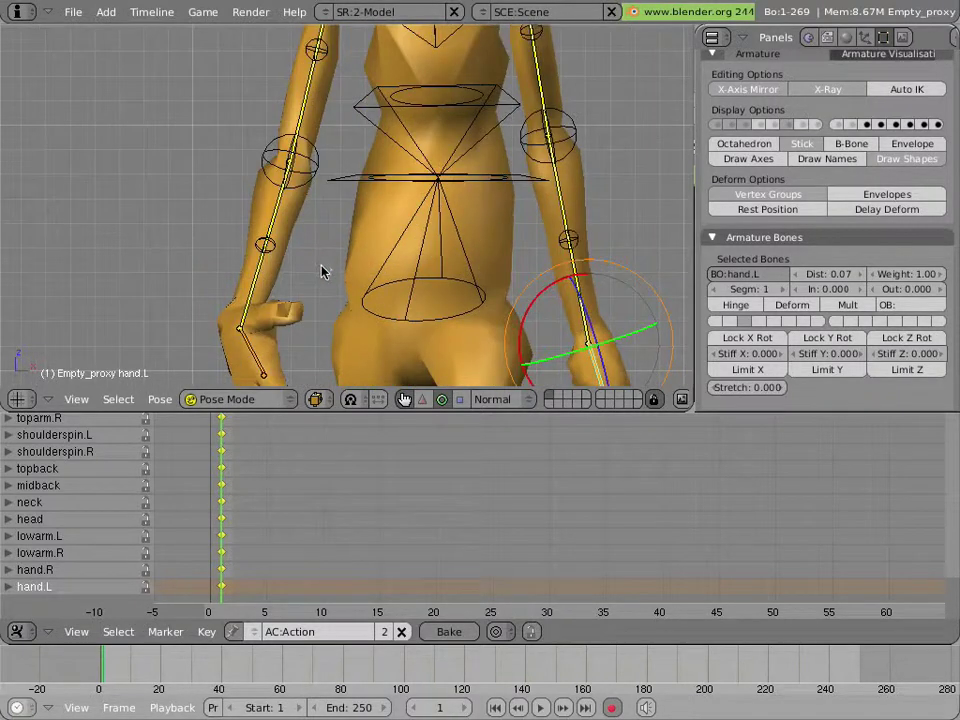
Step: Slide hand.R and hand.L to new positions, hand.L about −0.12 along X
right_click(250, 365)
scroll(255, 355, down, 4)
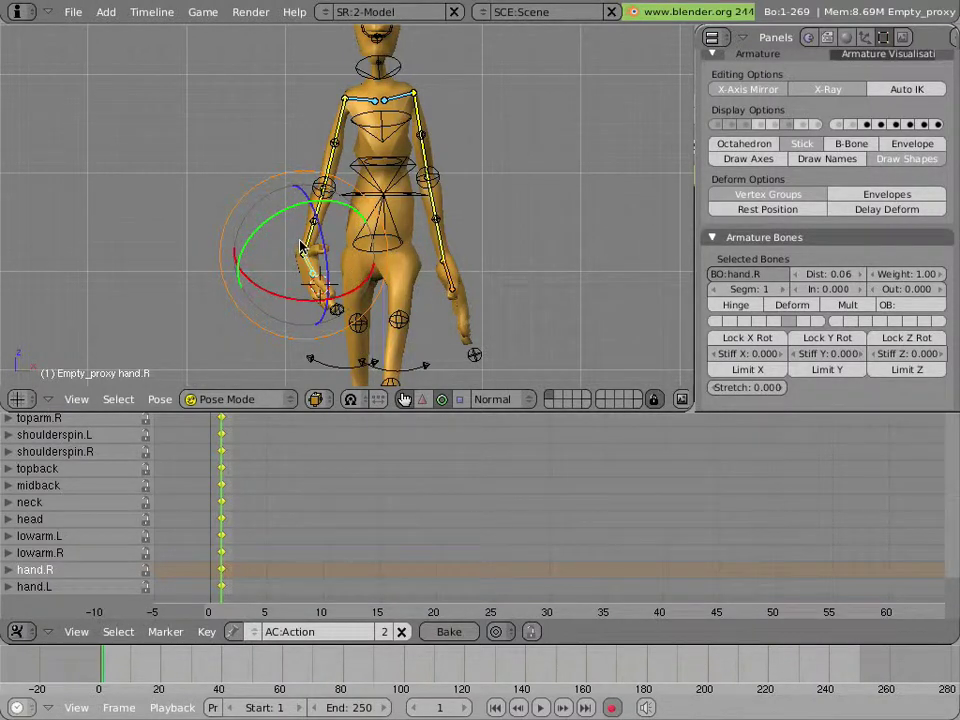
key(g)
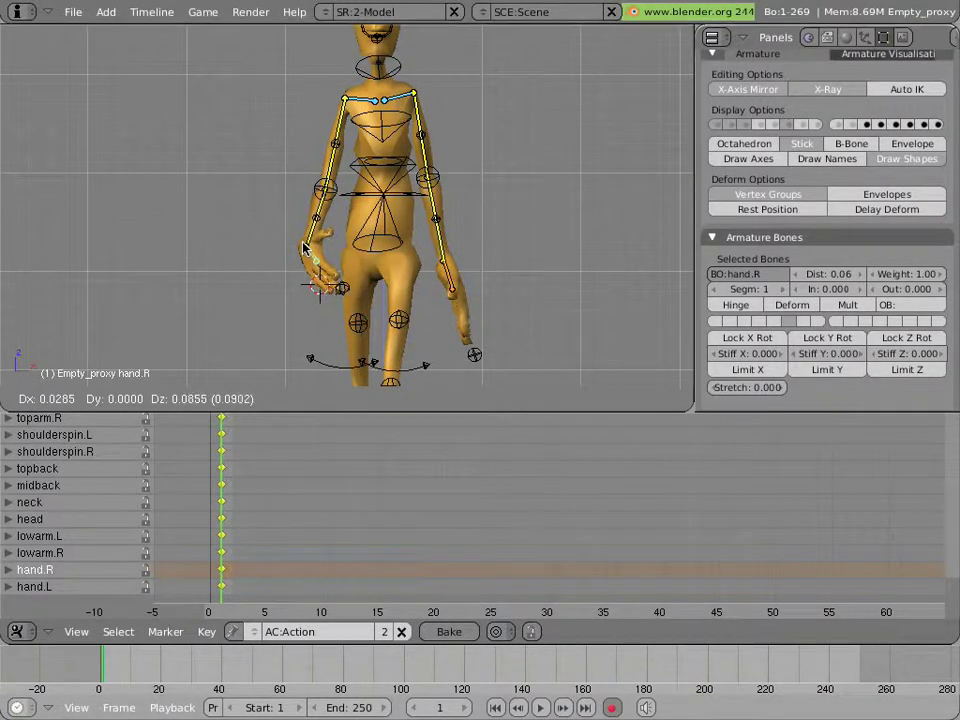
click(306, 248)
right_click(452, 286)
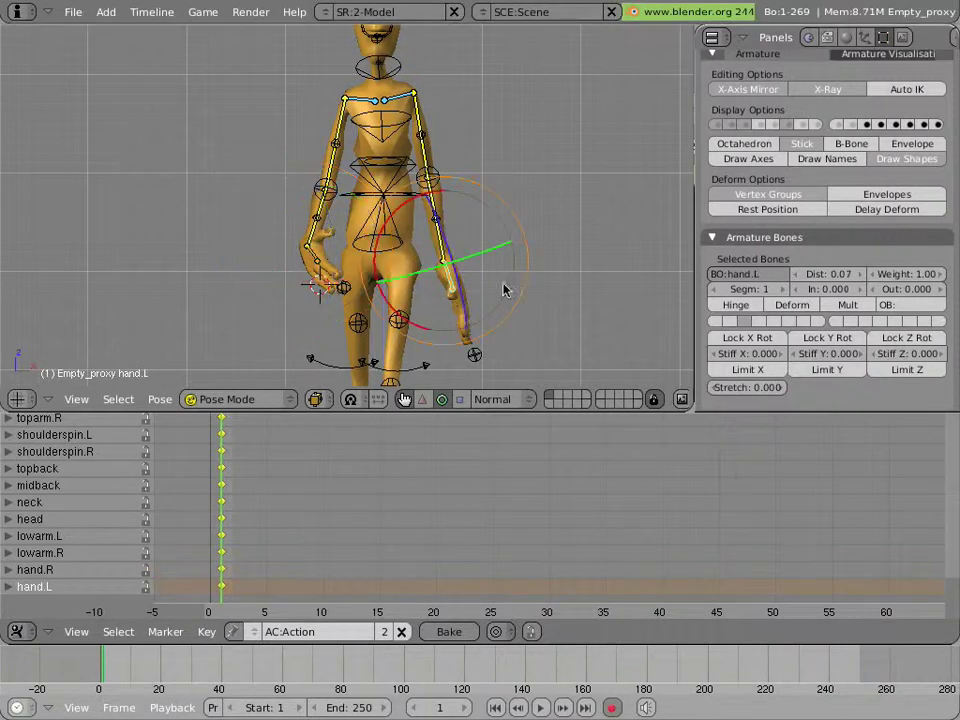
key(g)
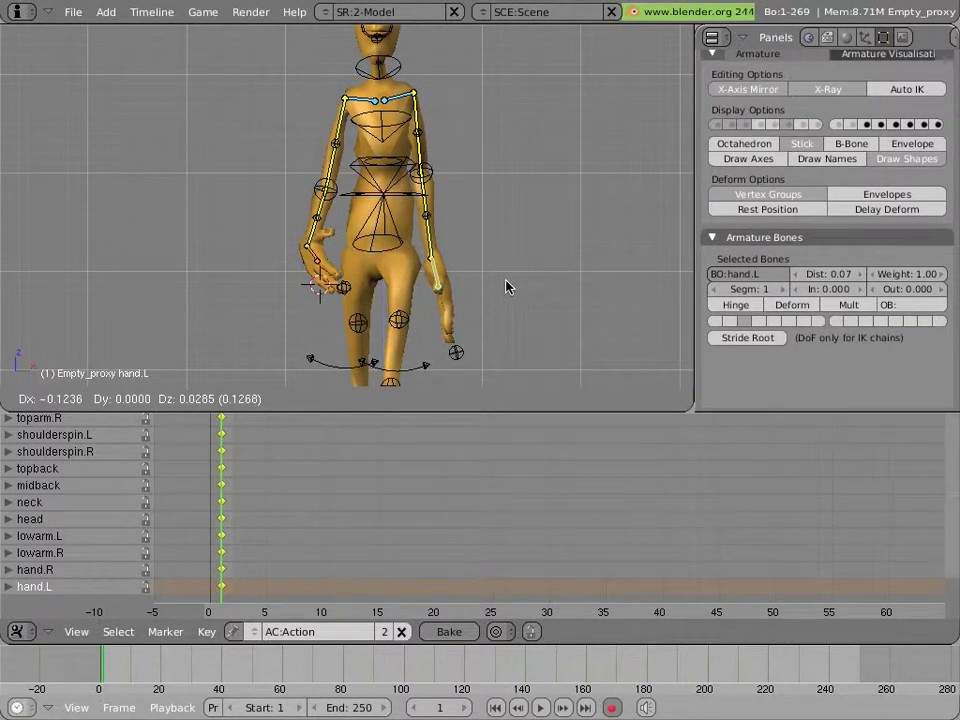
click(506, 287)
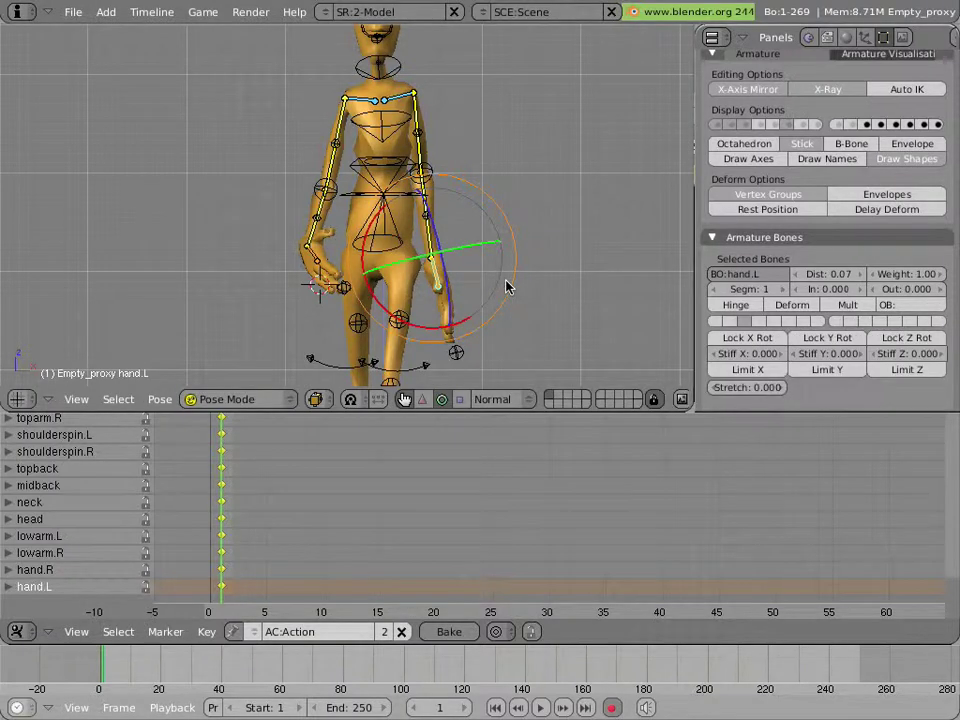
scroll(506, 287, down, 4)
scroll(506, 287, up, 4)
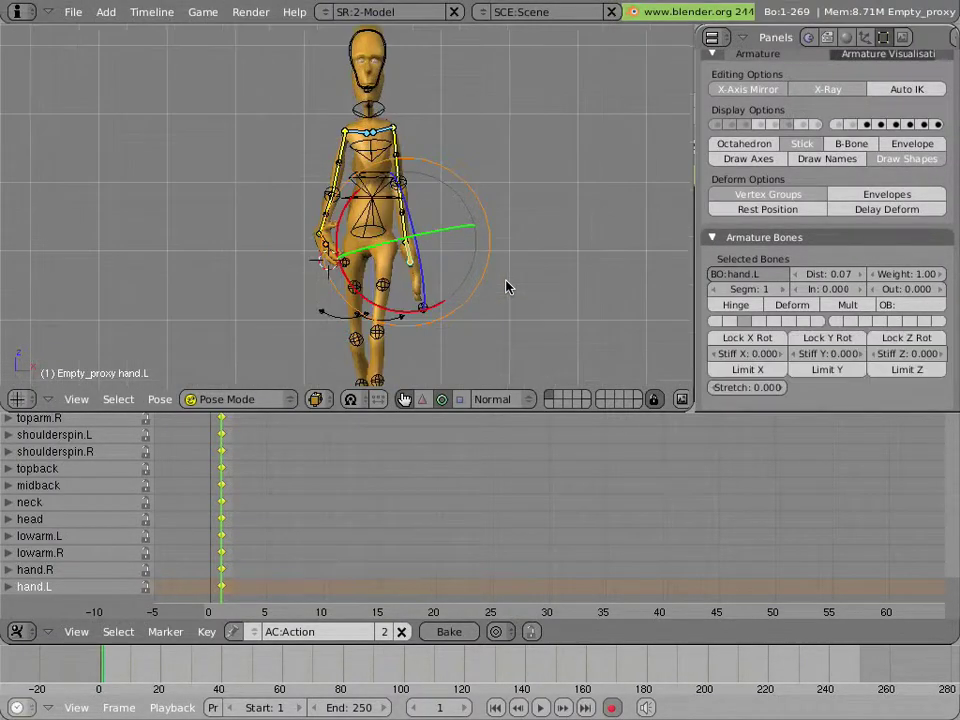
Step: Orbit around to check the finished pose, then save it over tutorial3.blend
scroll(506, 287, down, 3)
middle_drag(536, 266, 419, 288)
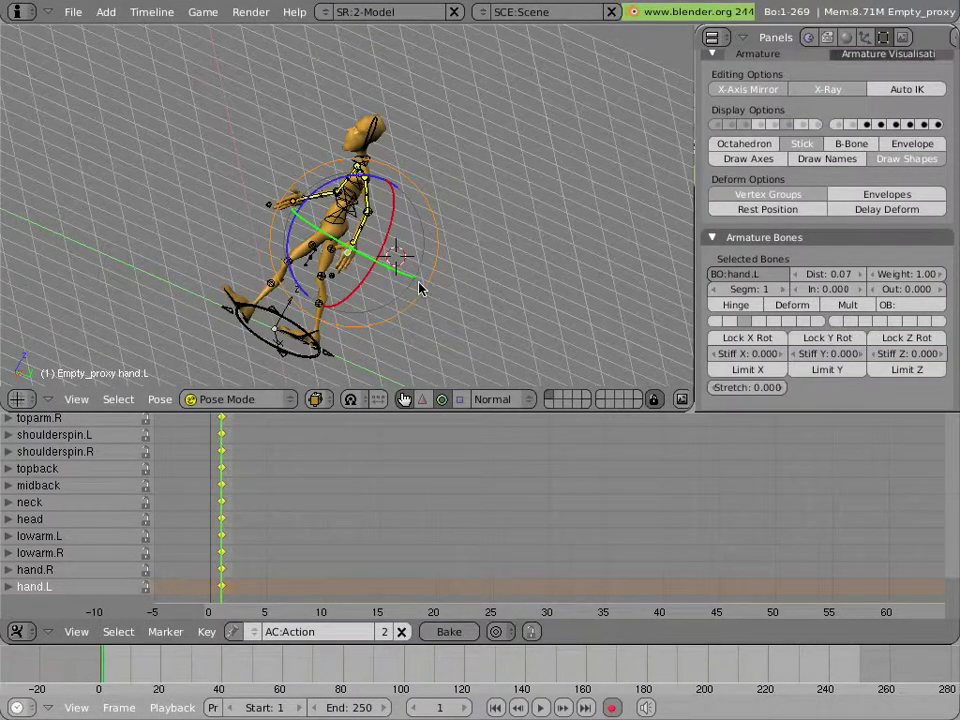
drag(419, 288, 331, 306)
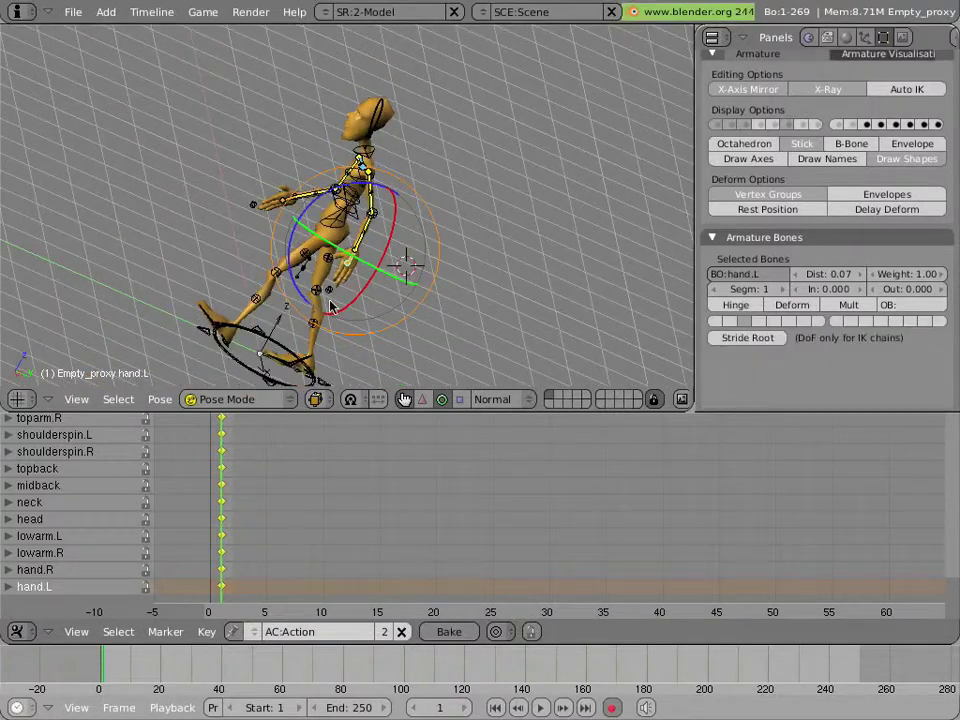
middle_drag(331, 306, 489, 279)
middle_drag(150, 281, 388, 304)
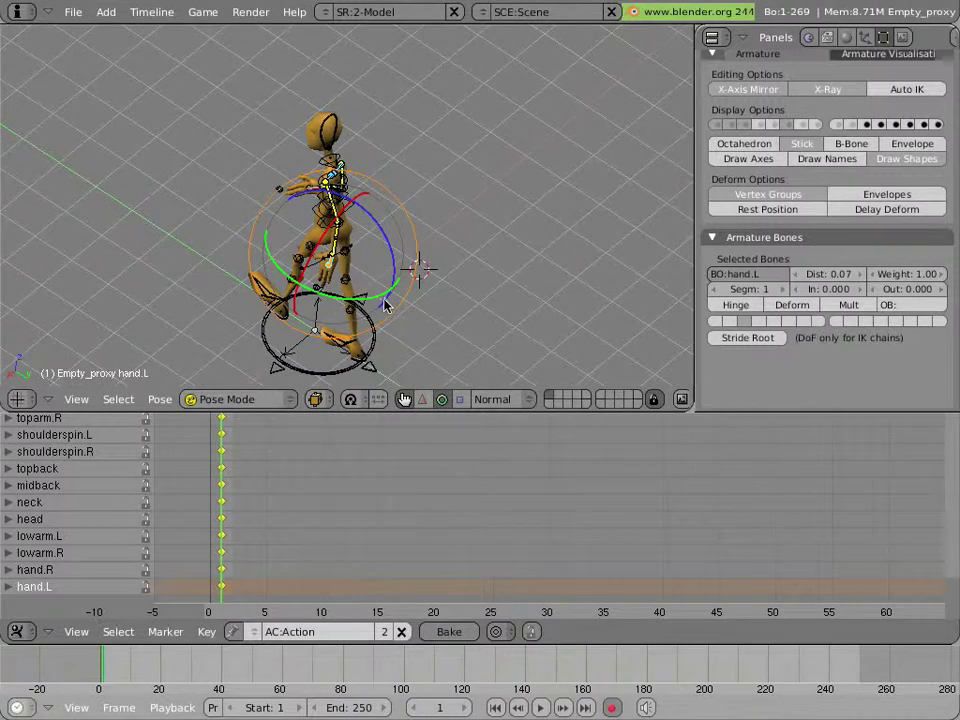
click(80, 15)
click(104, 109)
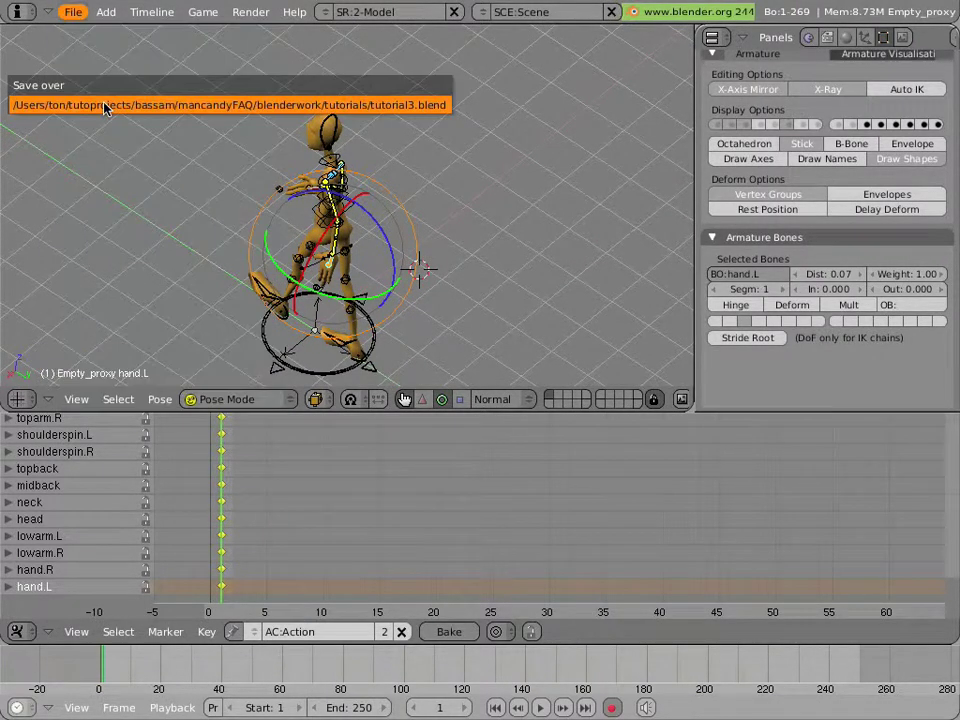